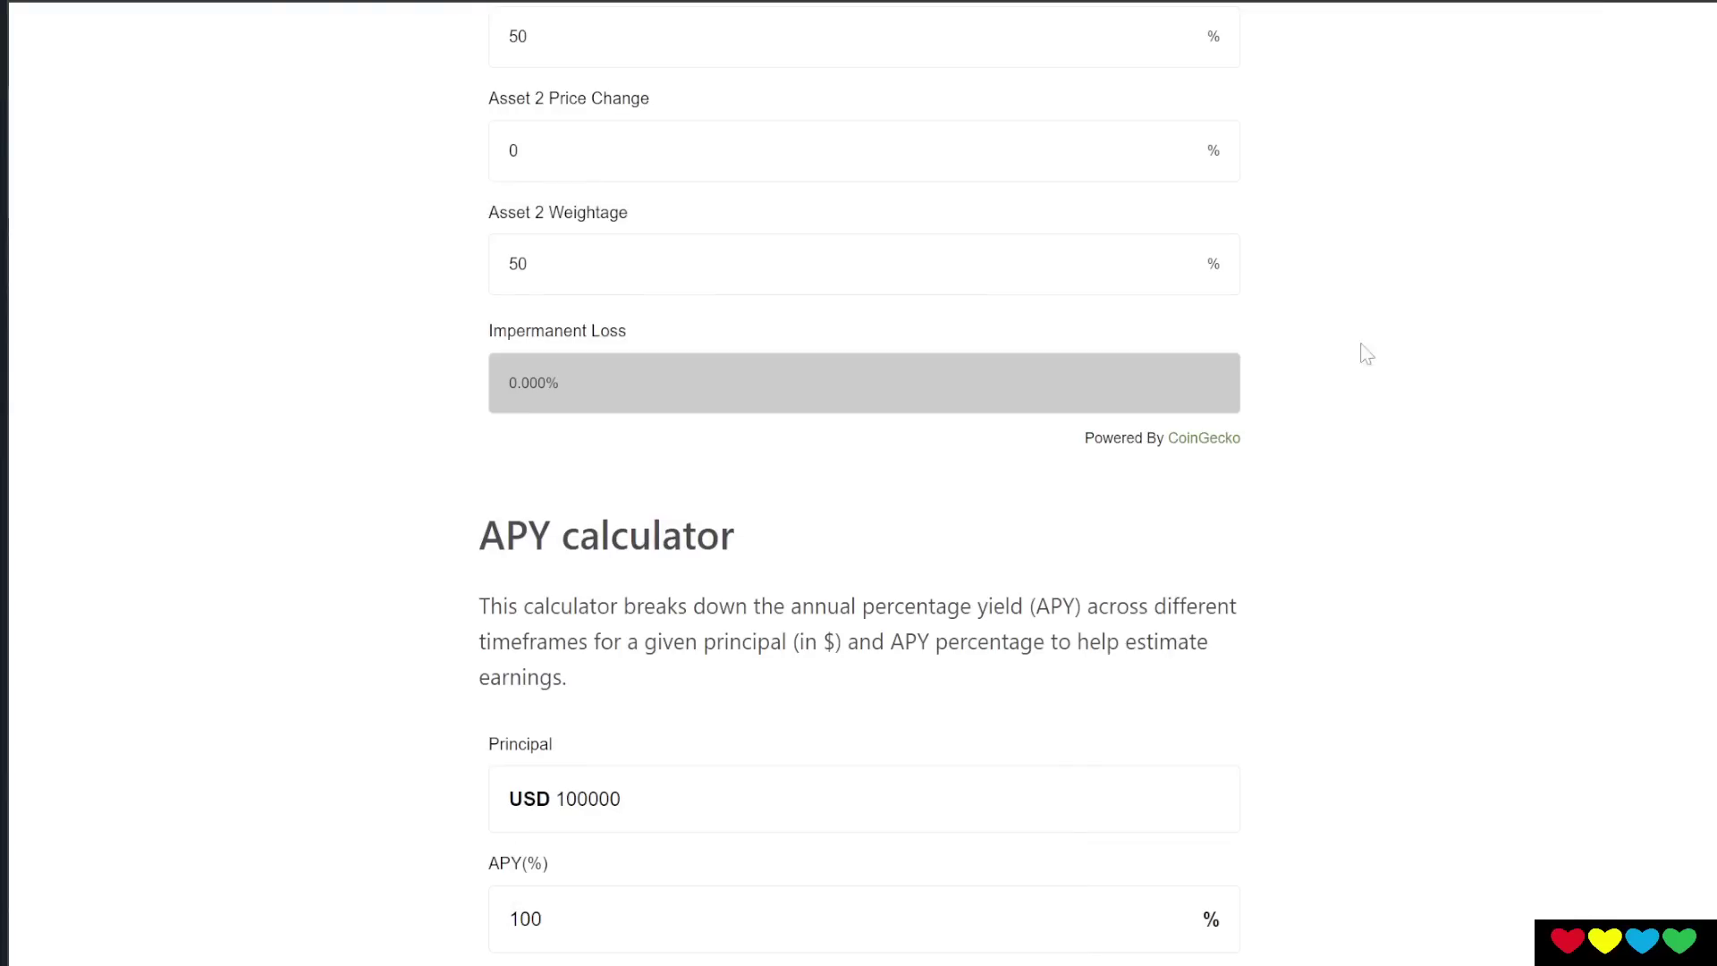
Circle the Asset 1 Price Change and Asset 2 Price Change fields in green with the pencil.
scroll(844, 433, up, 6)
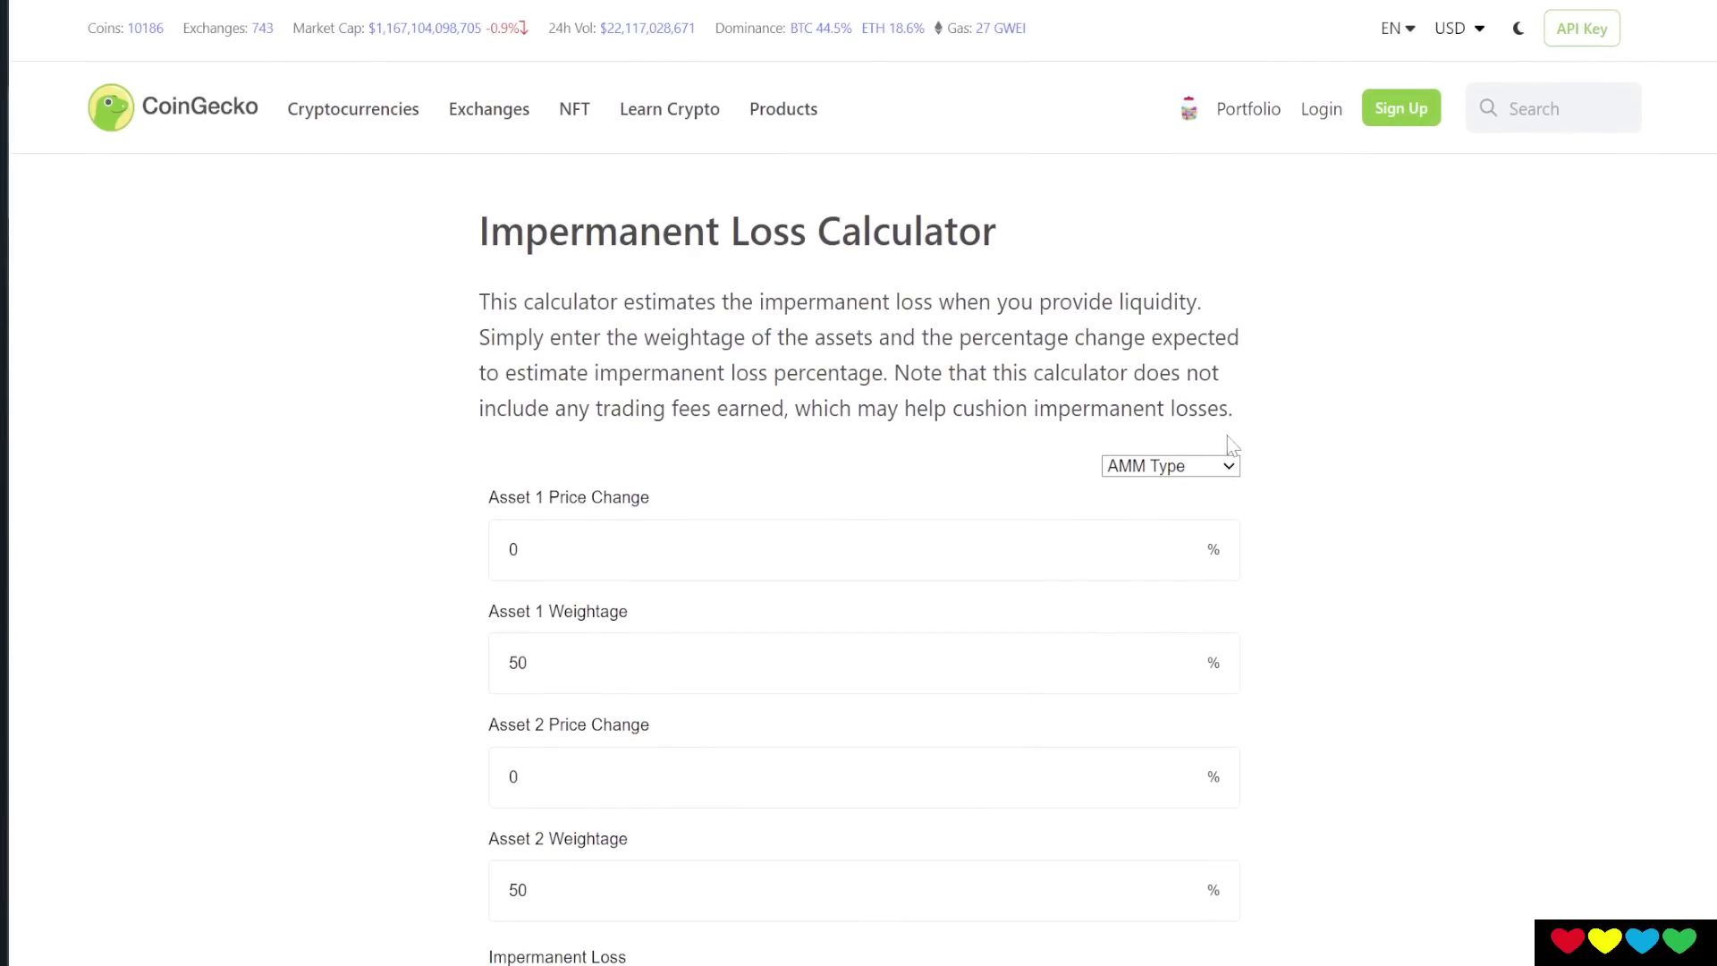
scroll(1232, 444, down, 1)
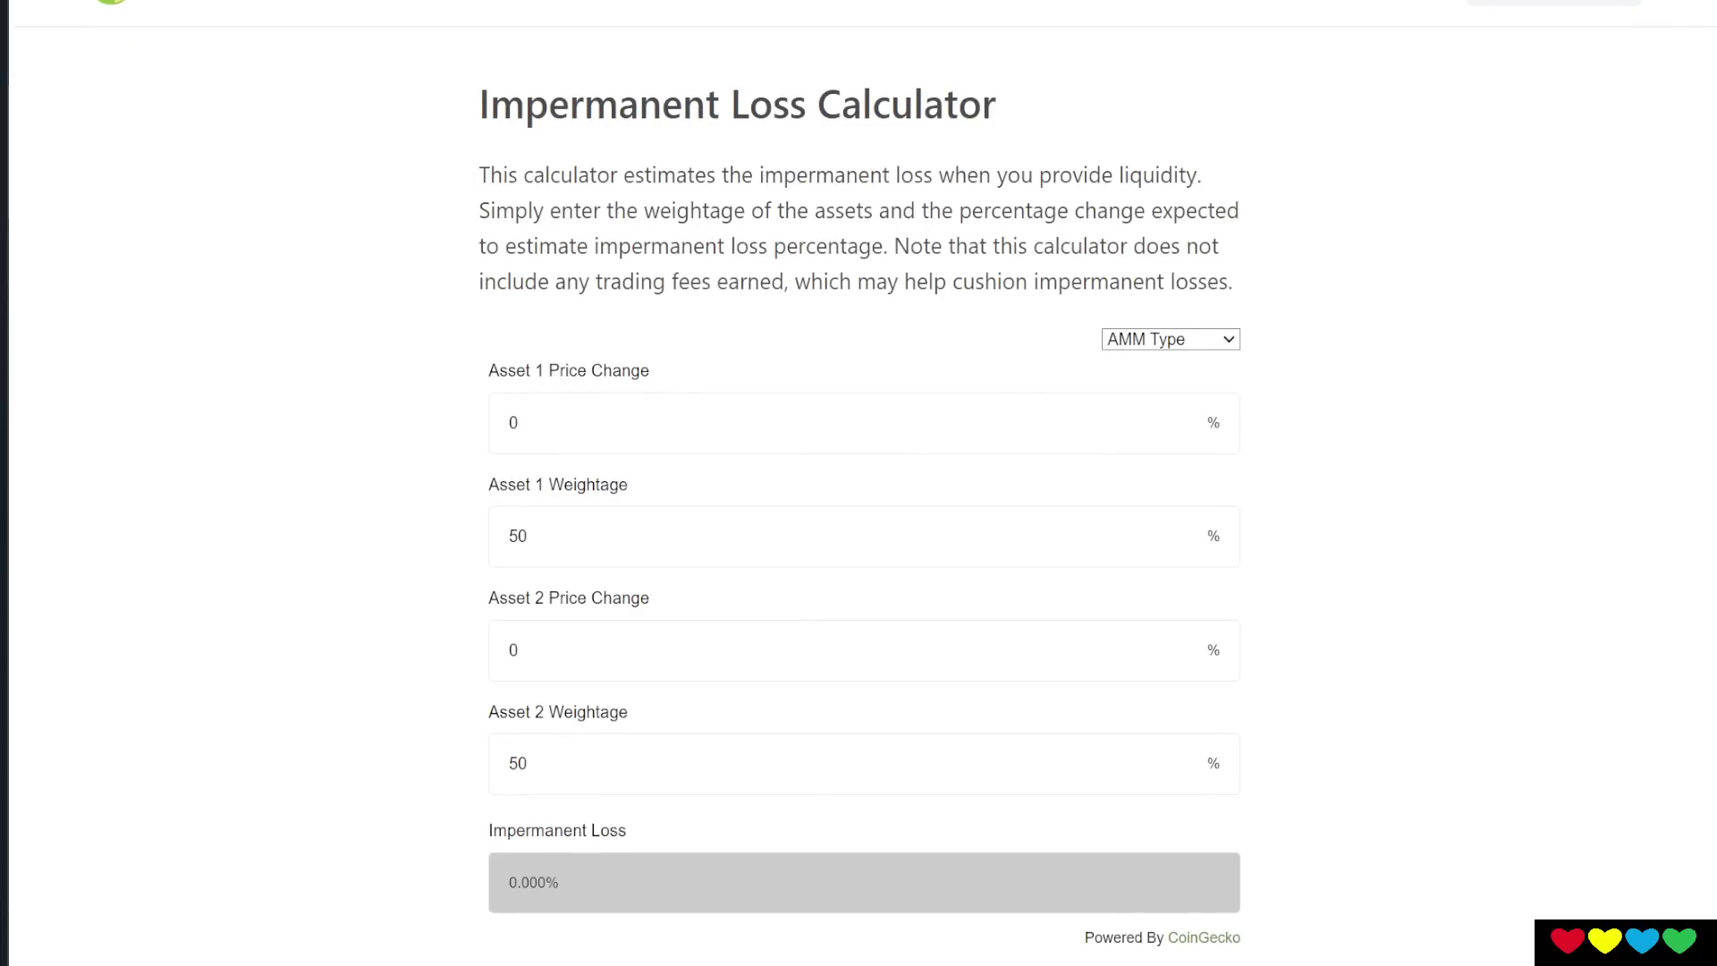
click(1586, 239)
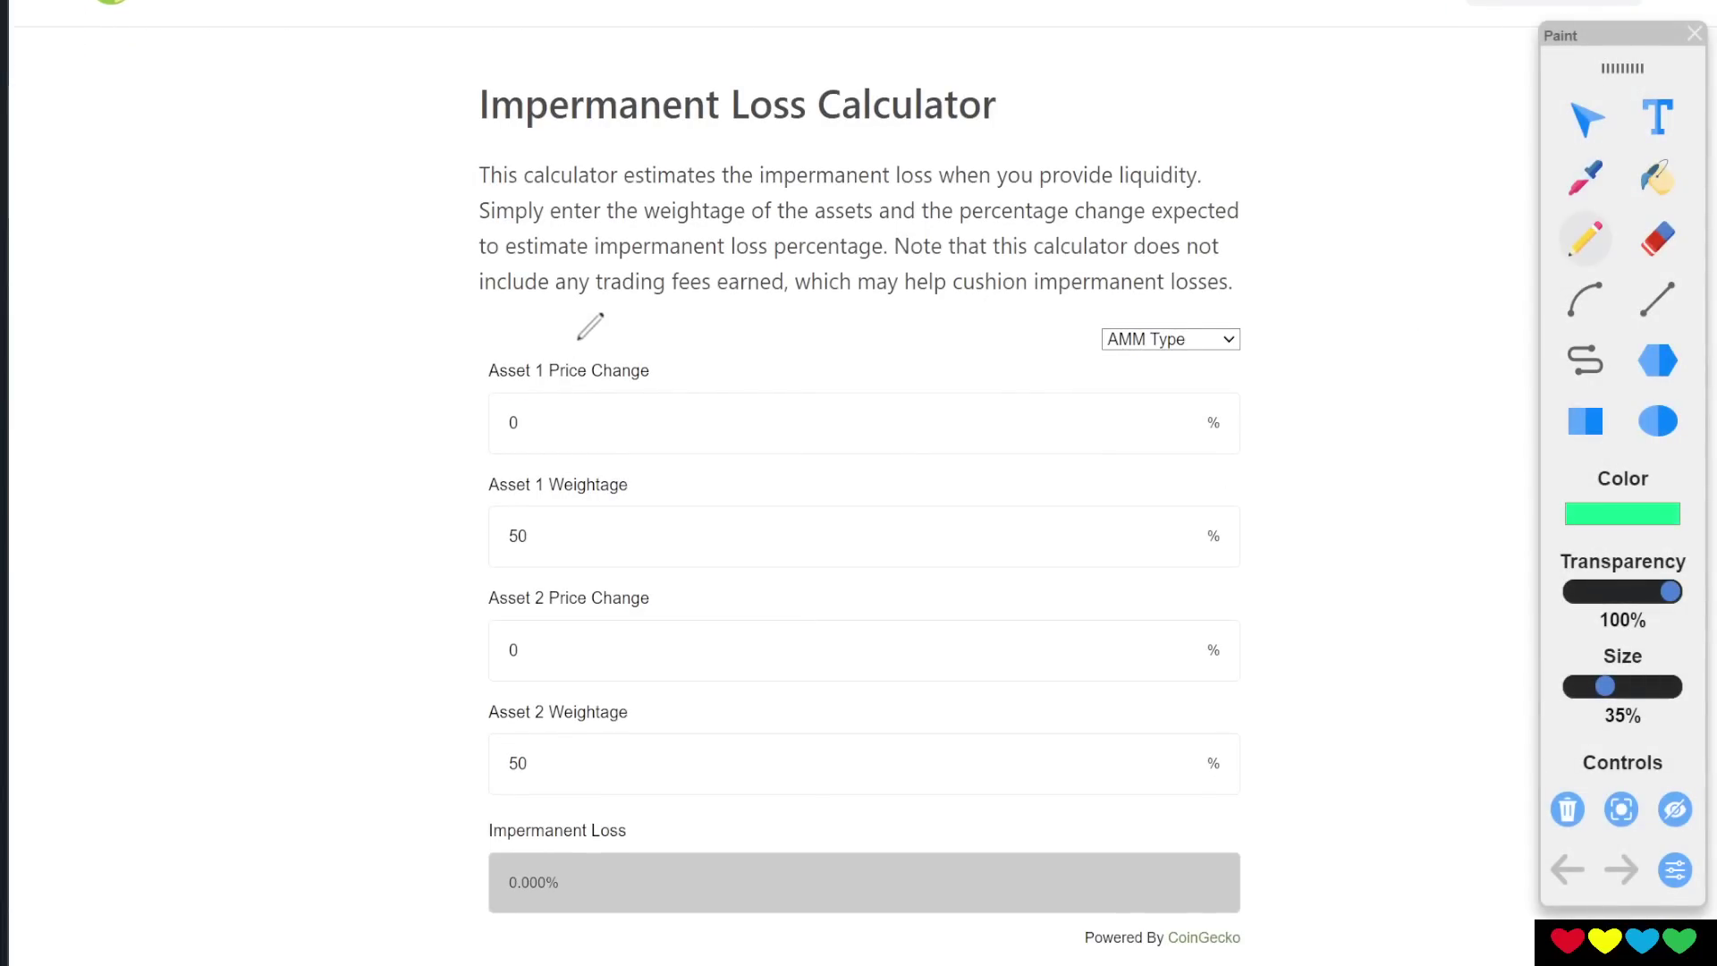
mouse_move(611, 337)
mouse_down()
mouse_move(470, 340)
mouse_move(488, 428)
mouse_move(615, 437)
mouse_move(651, 349)
mouse_move(590, 334)
mouse_up()
mouse_move(565, 567)
mouse_down()
mouse_move(506, 566)
mouse_move(452, 637)
mouse_move(537, 671)
mouse_move(680, 621)
mouse_move(537, 570)
mouse_move(510, 582)
mouse_up()
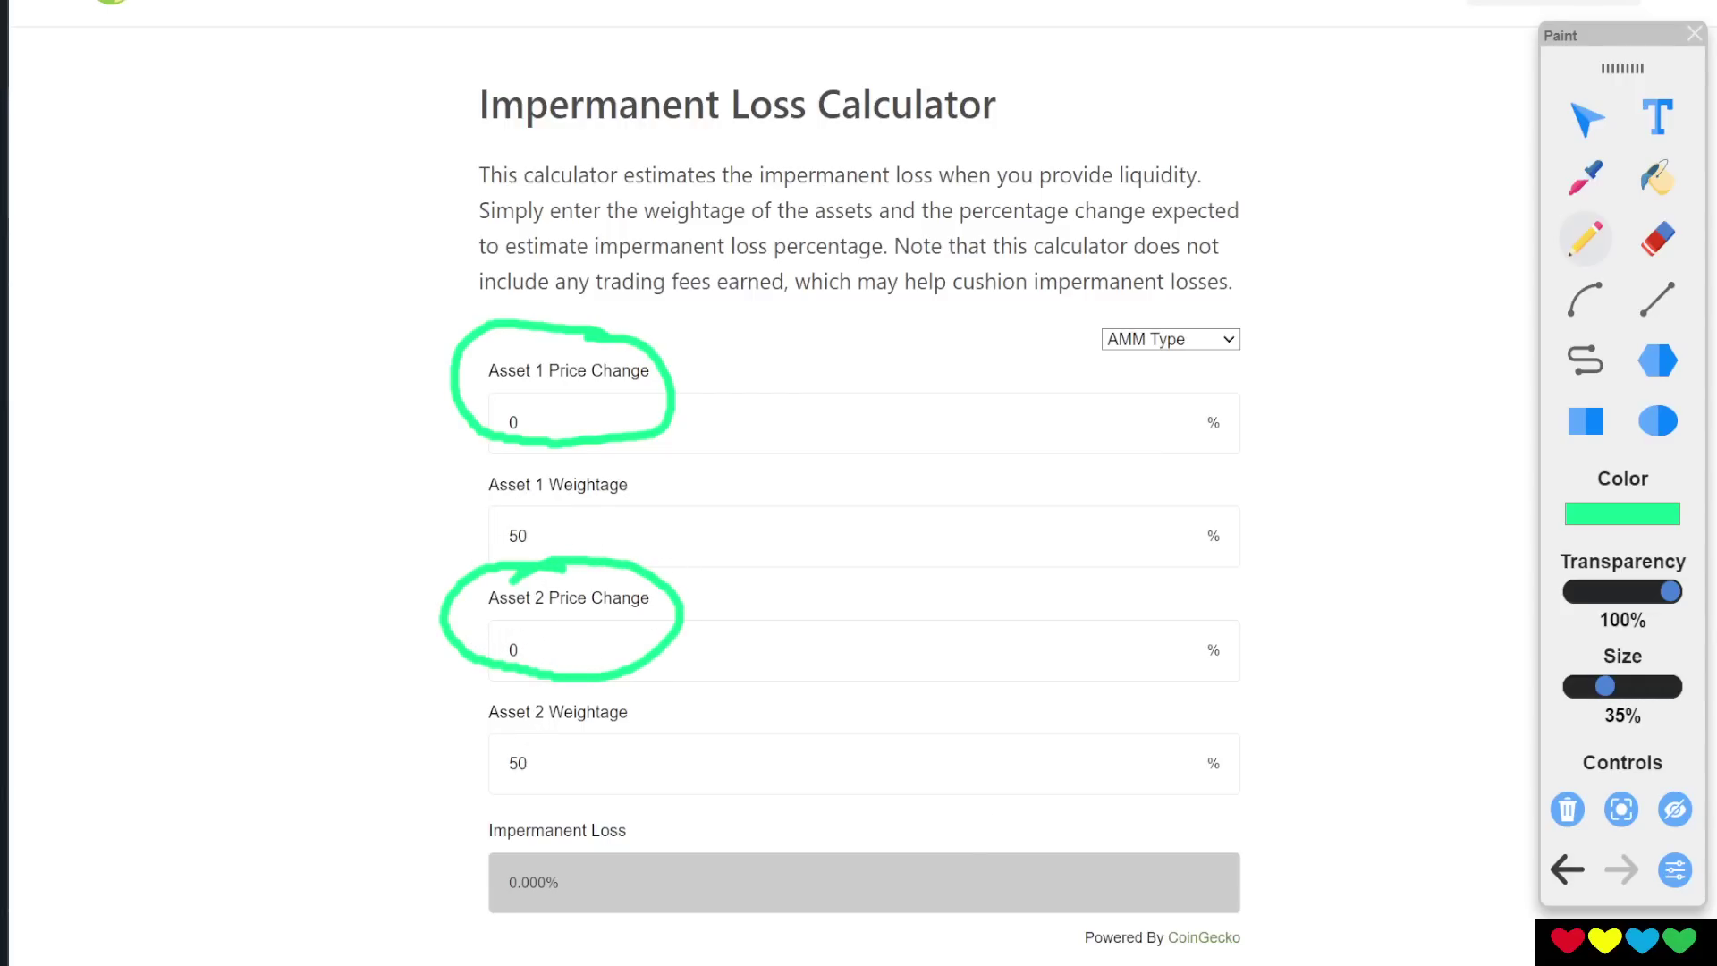
Handwrite "uni-v2" in green across the middle of the calculator and underline it.
mouse_move(802, 565)
mouse_down()
mouse_move(830, 642)
mouse_move(860, 634)
mouse_up()
mouse_move(889, 574)
mouse_down()
mouse_move(893, 639)
mouse_move(935, 639)
mouse_up()
click(963, 522)
mouse_move(966, 574)
mouse_down()
mouse_move(968, 633)
mouse_move(1118, 573)
mouse_move(1146, 617)
mouse_move(1193, 626)
mouse_up()
drag(824, 711, 1212, 707)
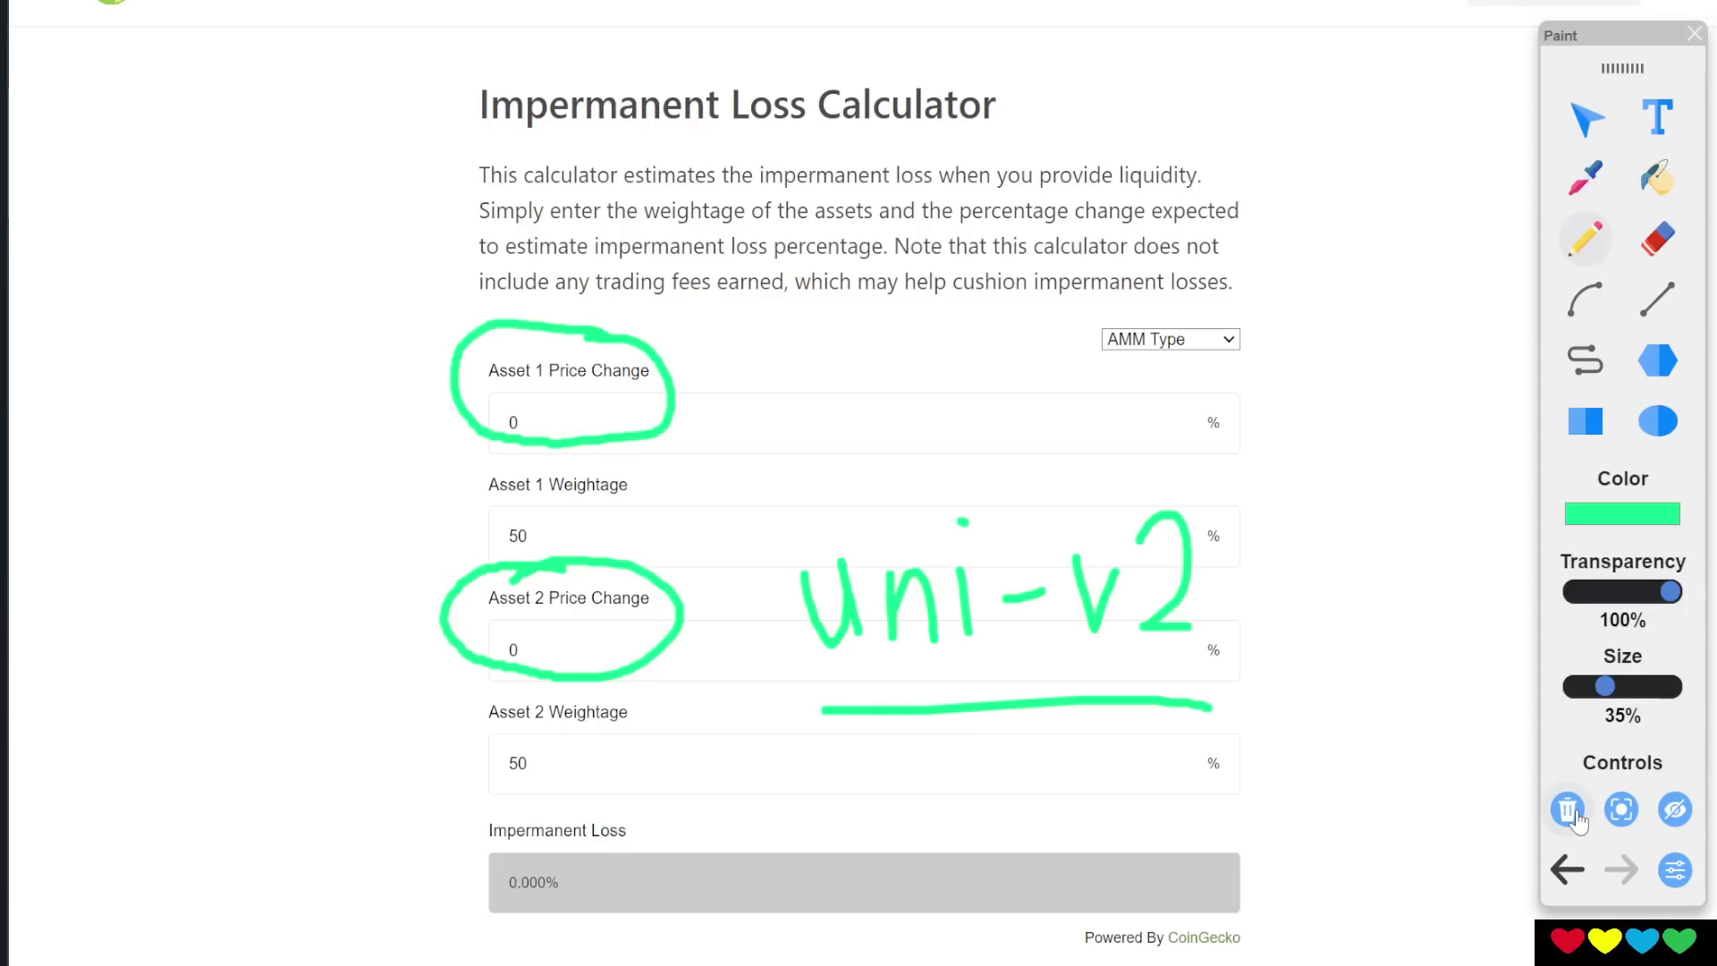
Replace the green markings with an upward and a downward arrow across the calculator and erase both.
click(1548, 821)
mouse_move(933, 552)
mouse_down()
mouse_move(951, 827)
mouse_move(984, 791)
mouse_move(903, 795)
mouse_up()
mouse_move(924, 261)
mouse_down()
mouse_move(933, 448)
mouse_move(979, 328)
mouse_move(944, 240)
mouse_up()
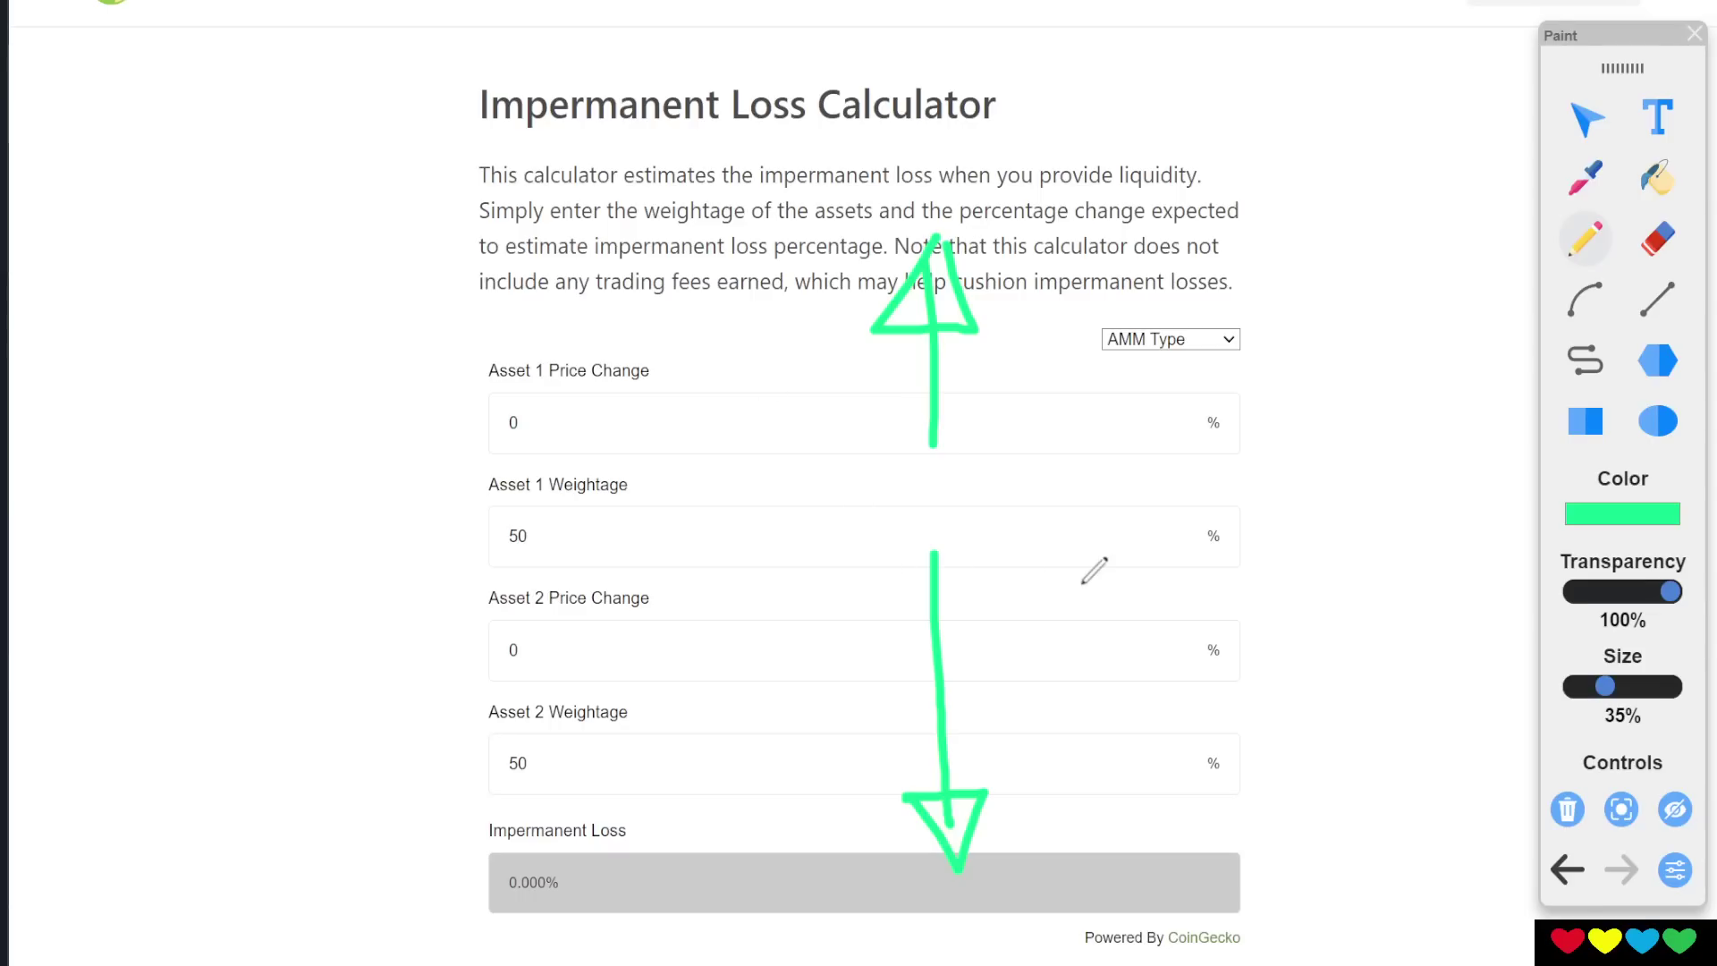
click(1568, 810)
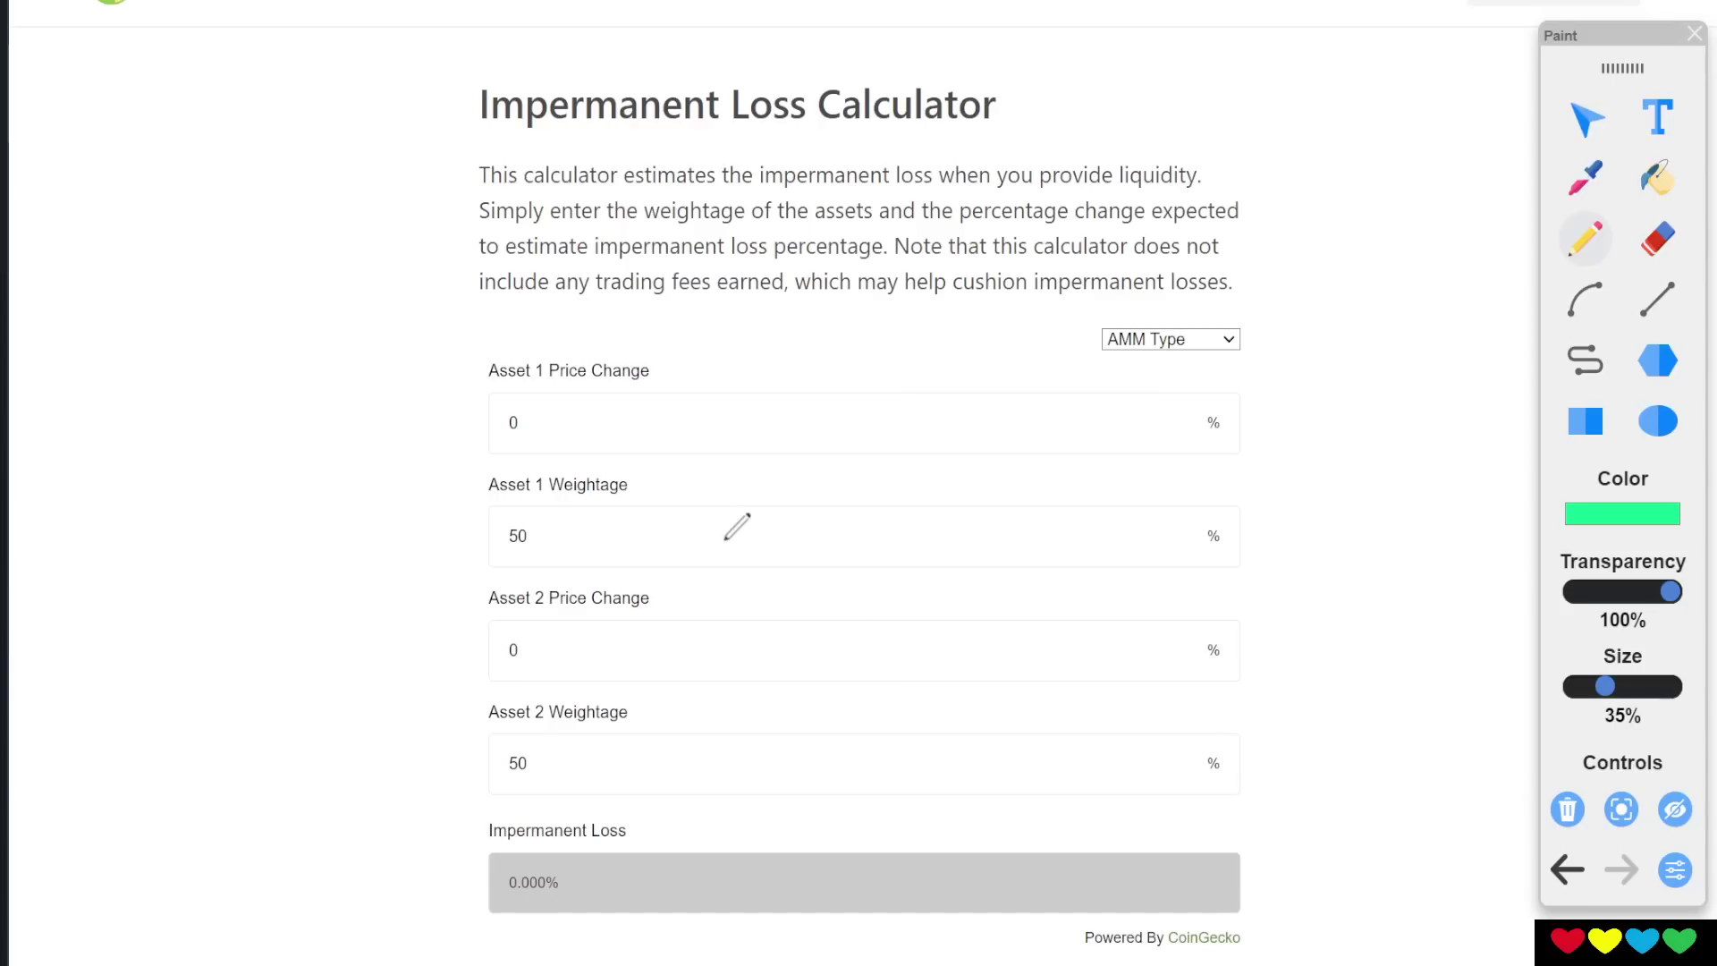
click(1586, 119)
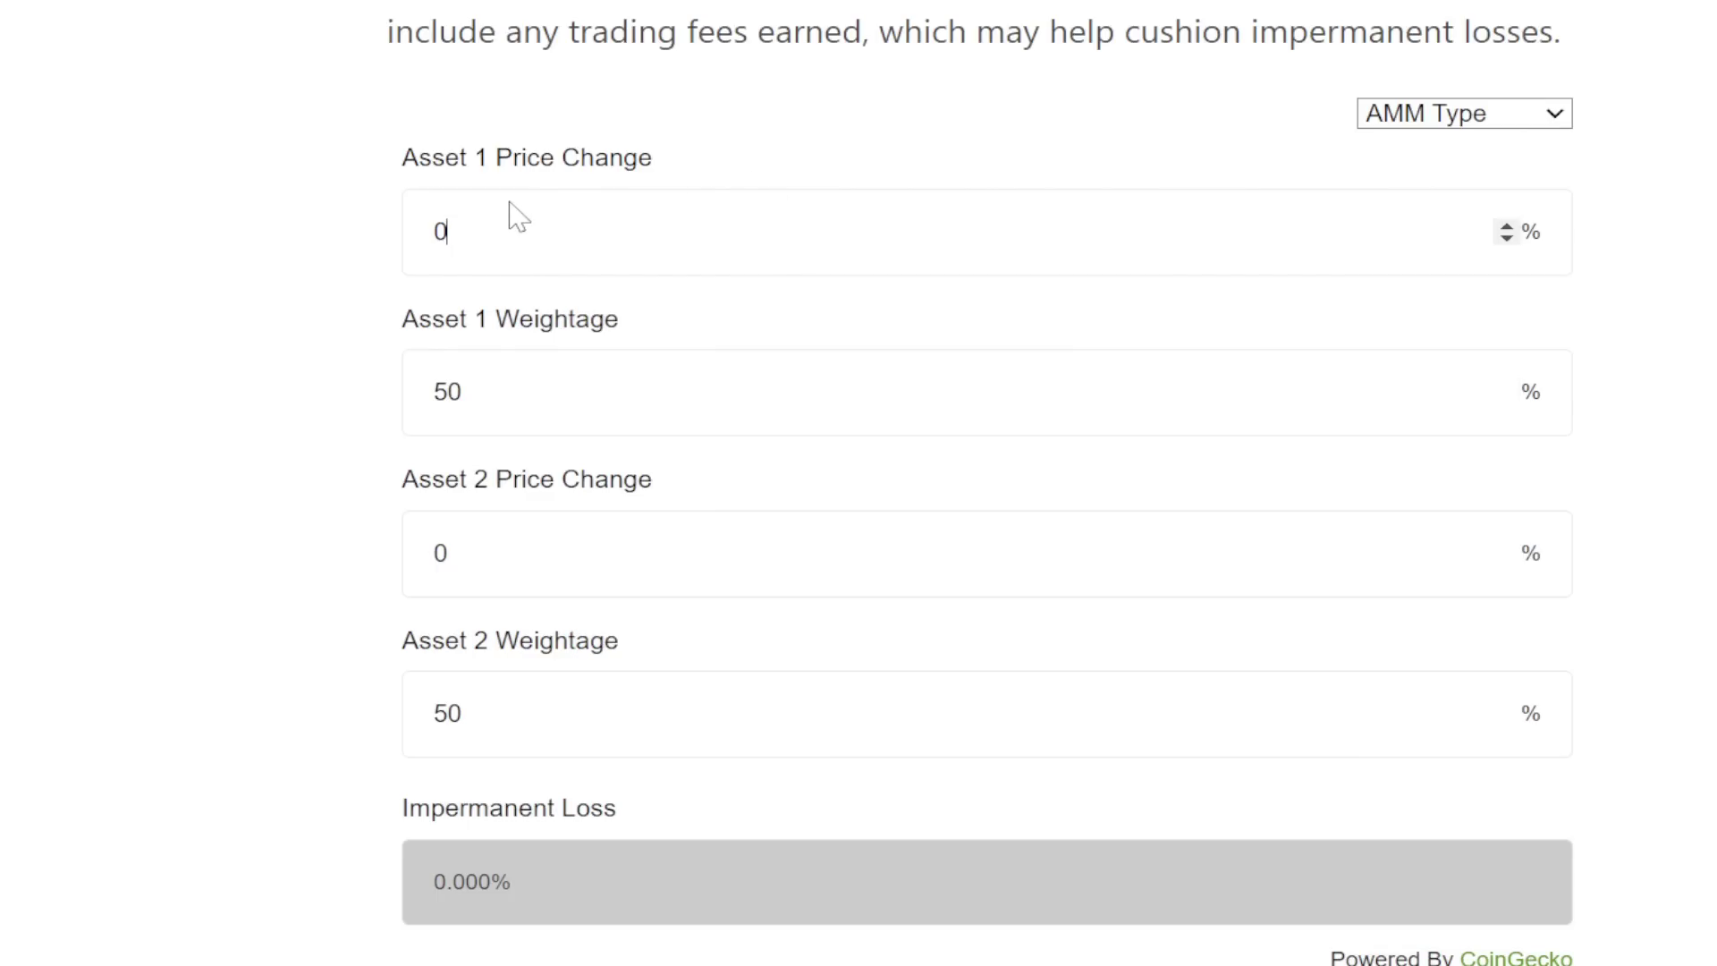
Set the Asset 1 Price Change to 500% and highlight the resulting impermanent loss.
key(BackSpace)
text(500)
click(532, 548)
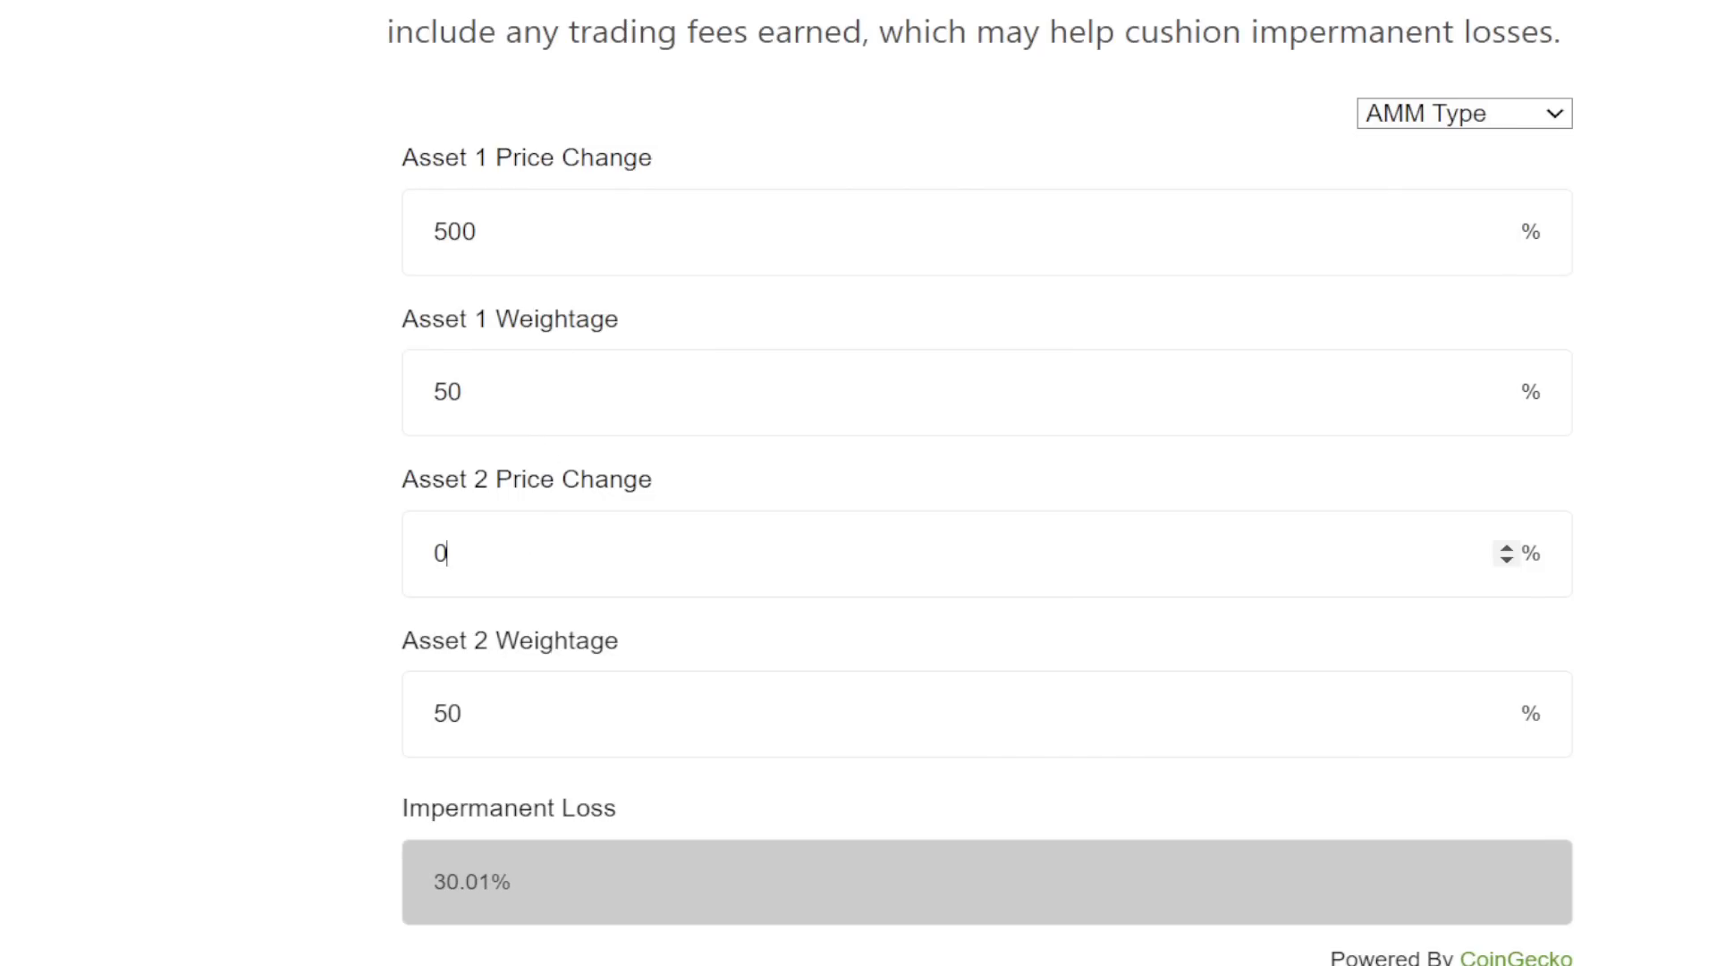
drag(511, 895, 429, 893)
click(357, 904)
Set the Asset 1 Price Change to -20%.
double_click(455, 232)
key(Right)
key(BackSpace)
key(BackSpace)
key(BackSpace)
text(-)
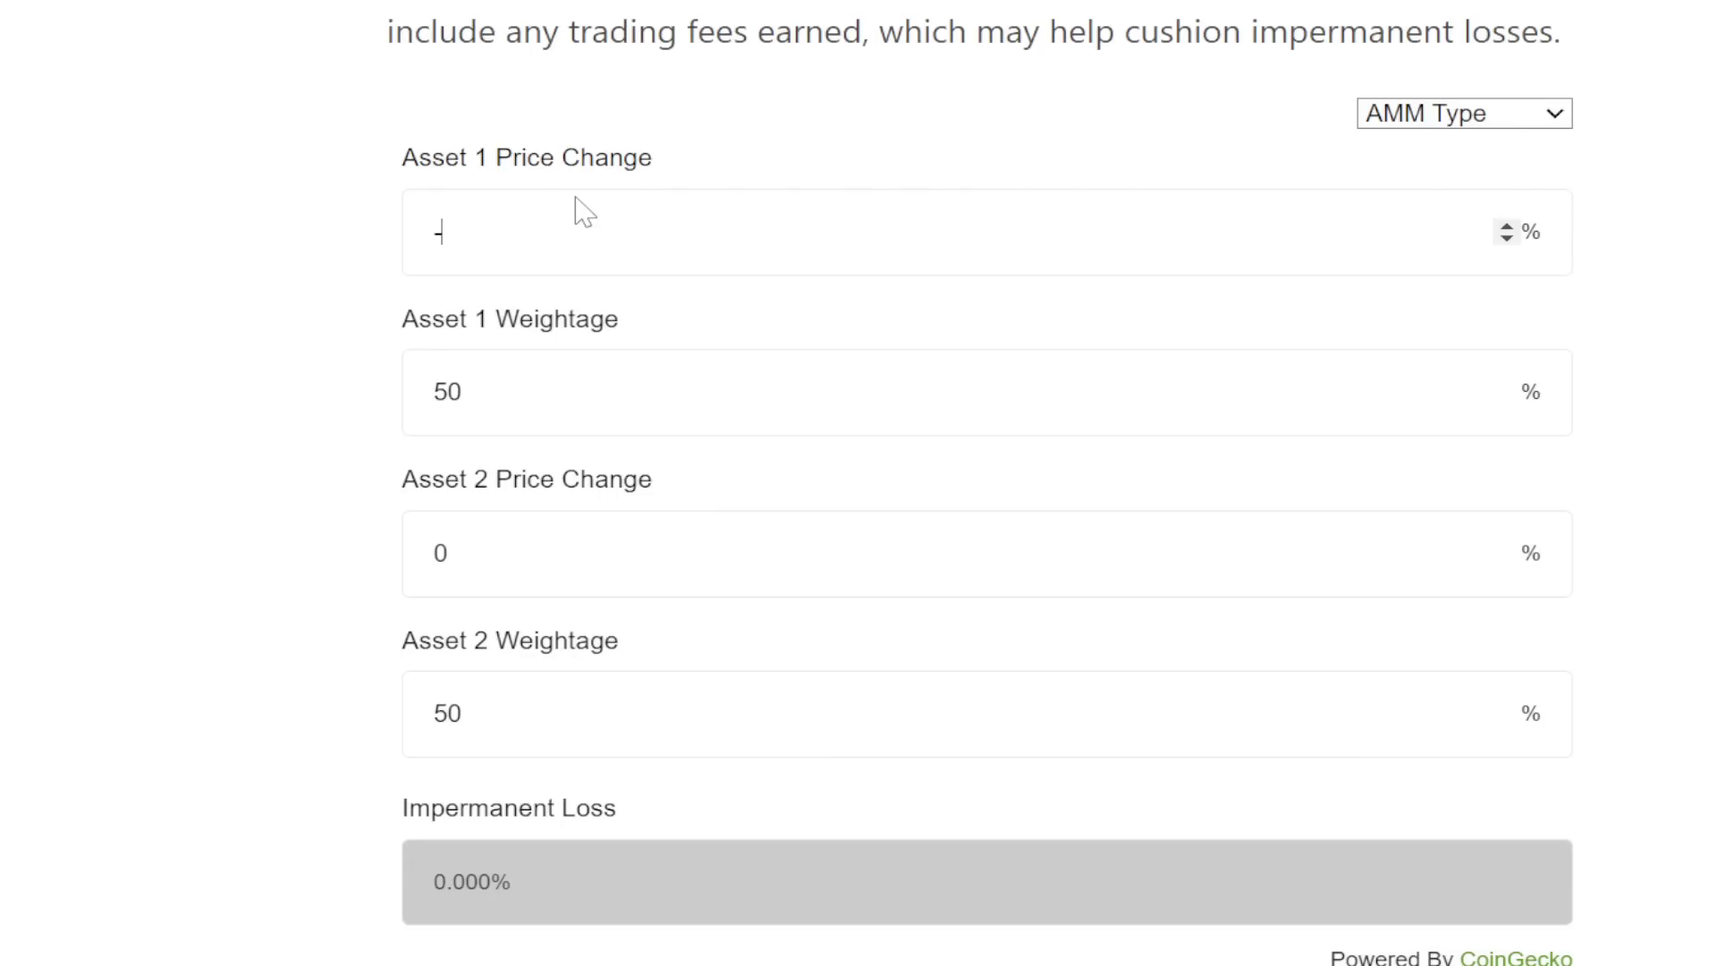
text(20)
Set the Asset 2 Price Change to -70% and highlight the resulting impermanent loss.
key(Tab)
key(Tab)
text(-70)
drag(546, 901, 402, 901)
click(459, 865)
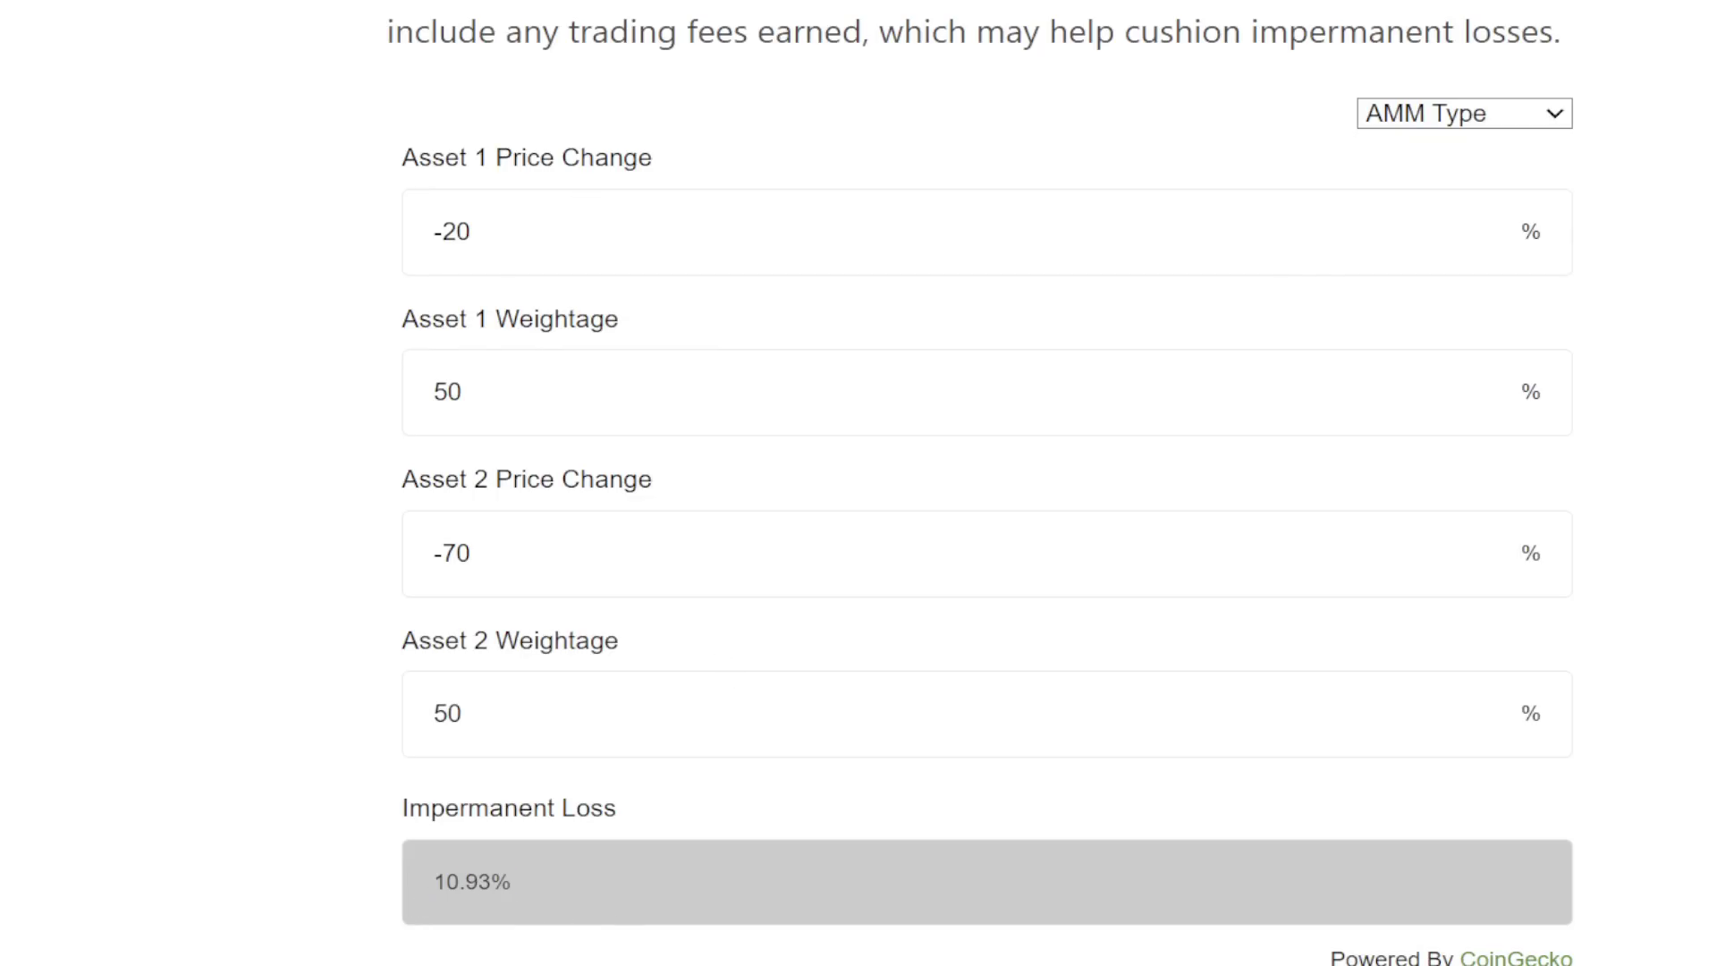
drag(513, 883, 440, 883)
click(440, 883)
Set the Asset 1 Price Change to 1000% and the Asset 2 Price Change to 3000%.
click(555, 257)
key(ctrl+a)
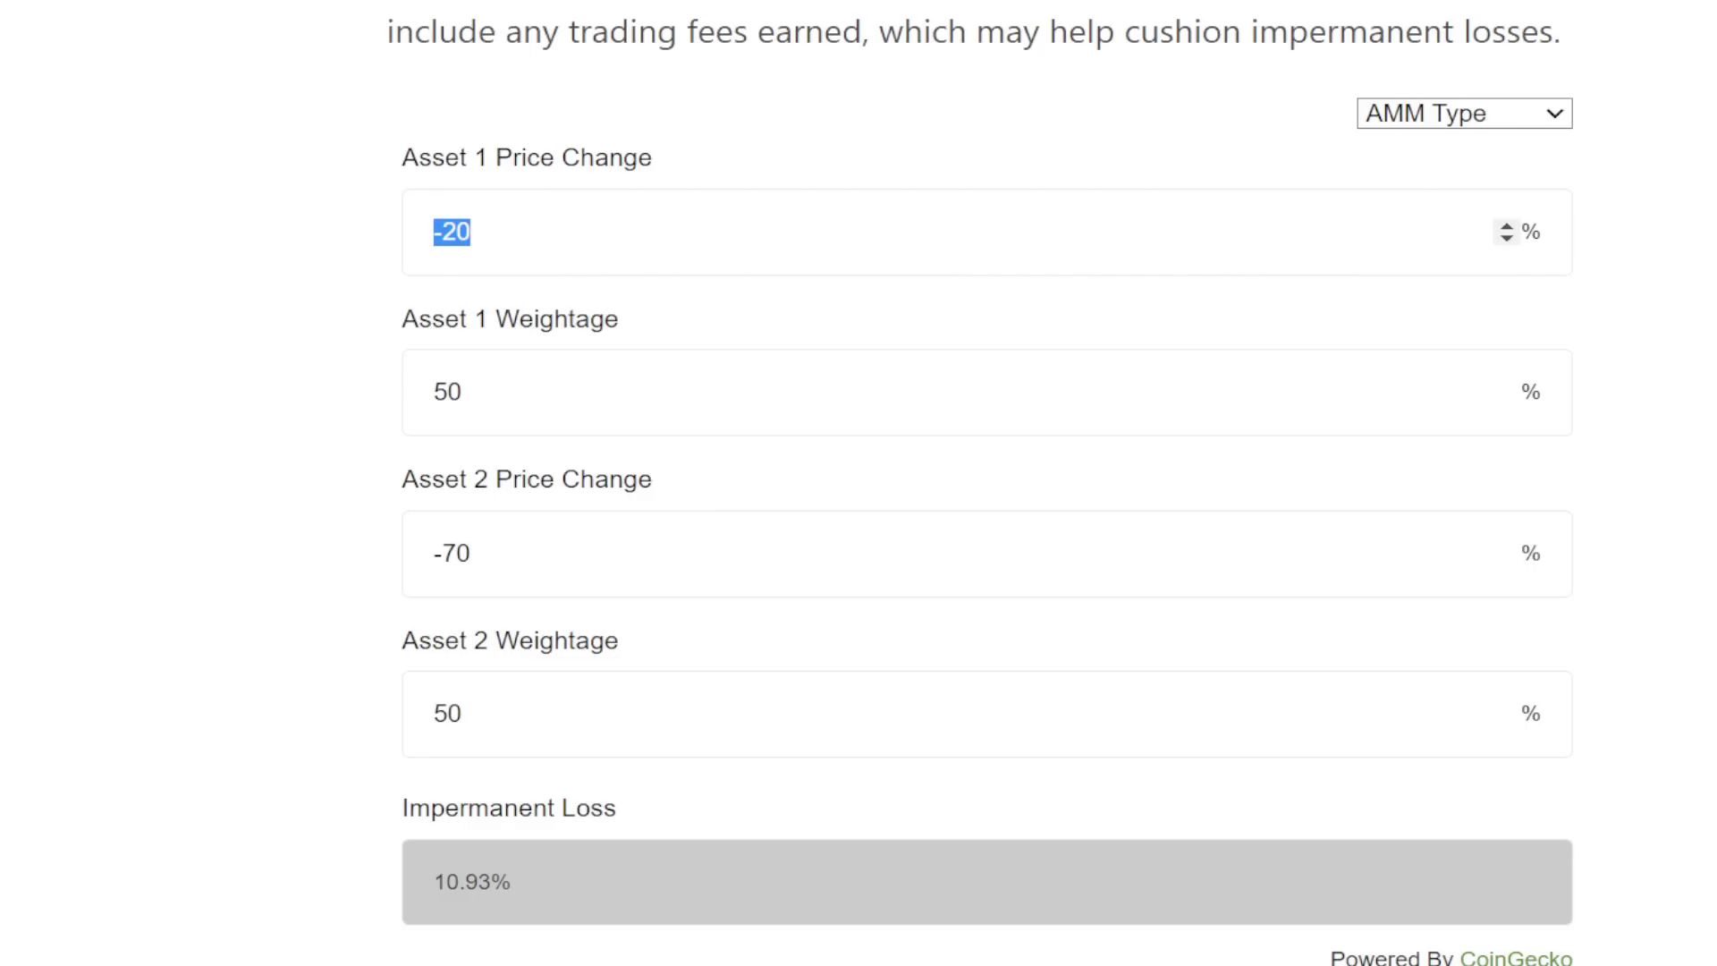
text(1000)
key(Tab)
key(Tab)
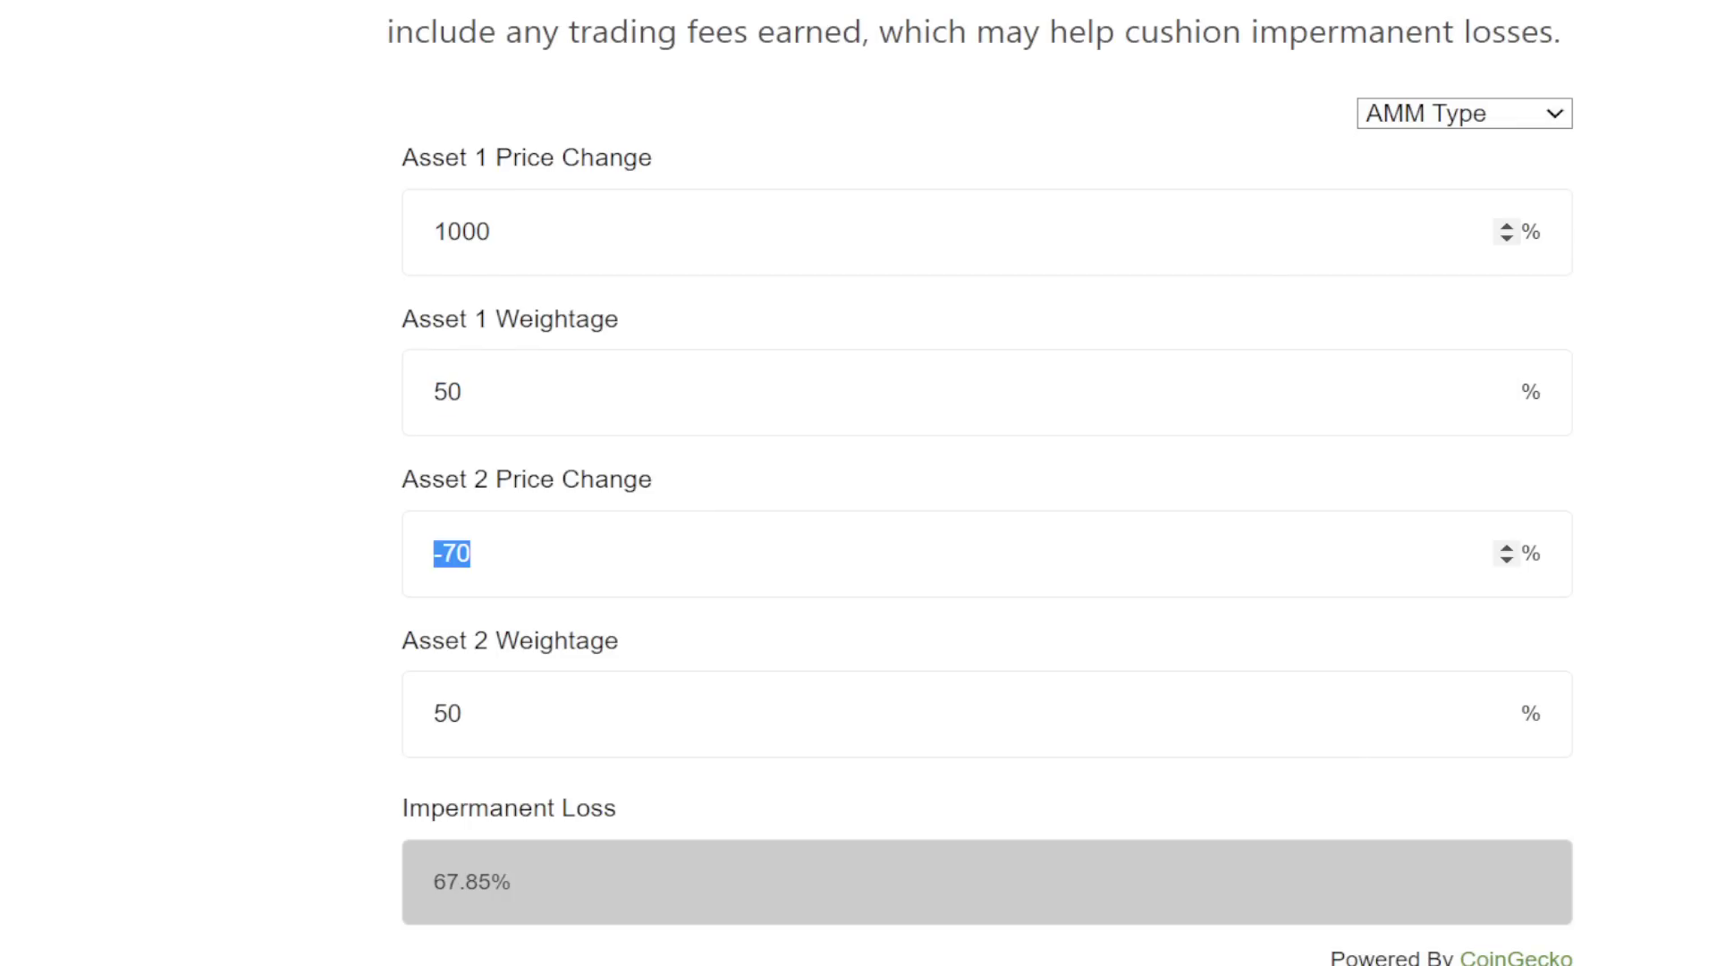
text(3000)
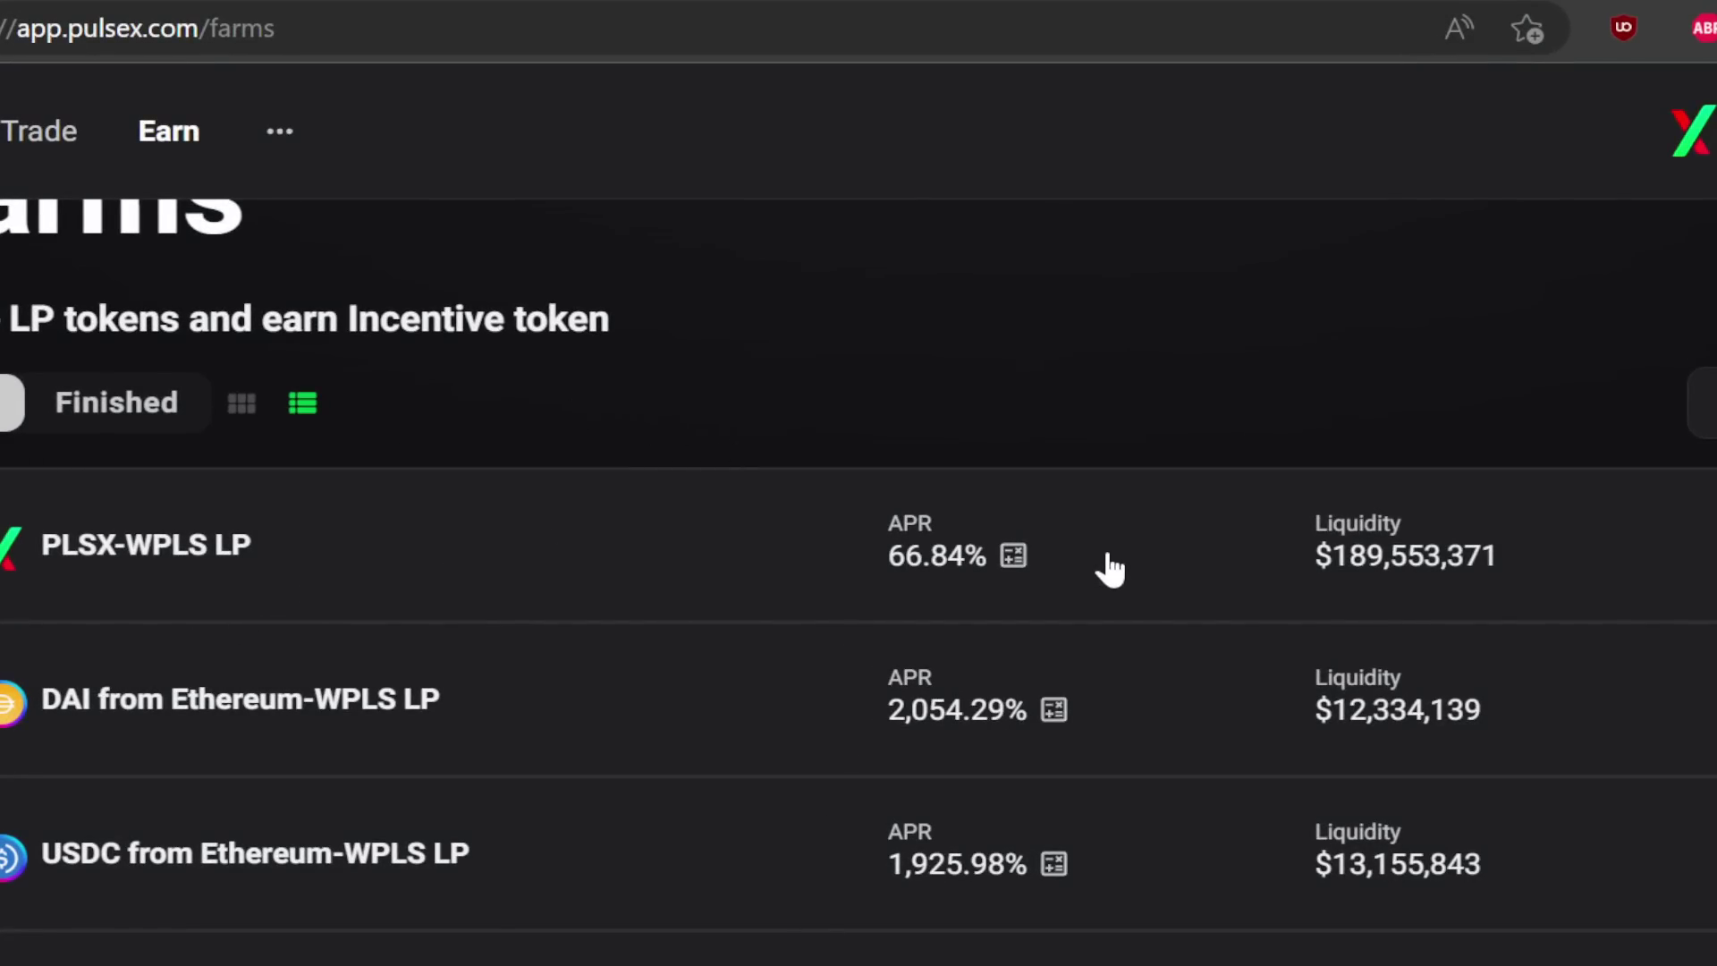
Switch to the PulseX farms page and review the APR and liquidity of the listed LP pools.
scroll(1034, 562, down, 2)
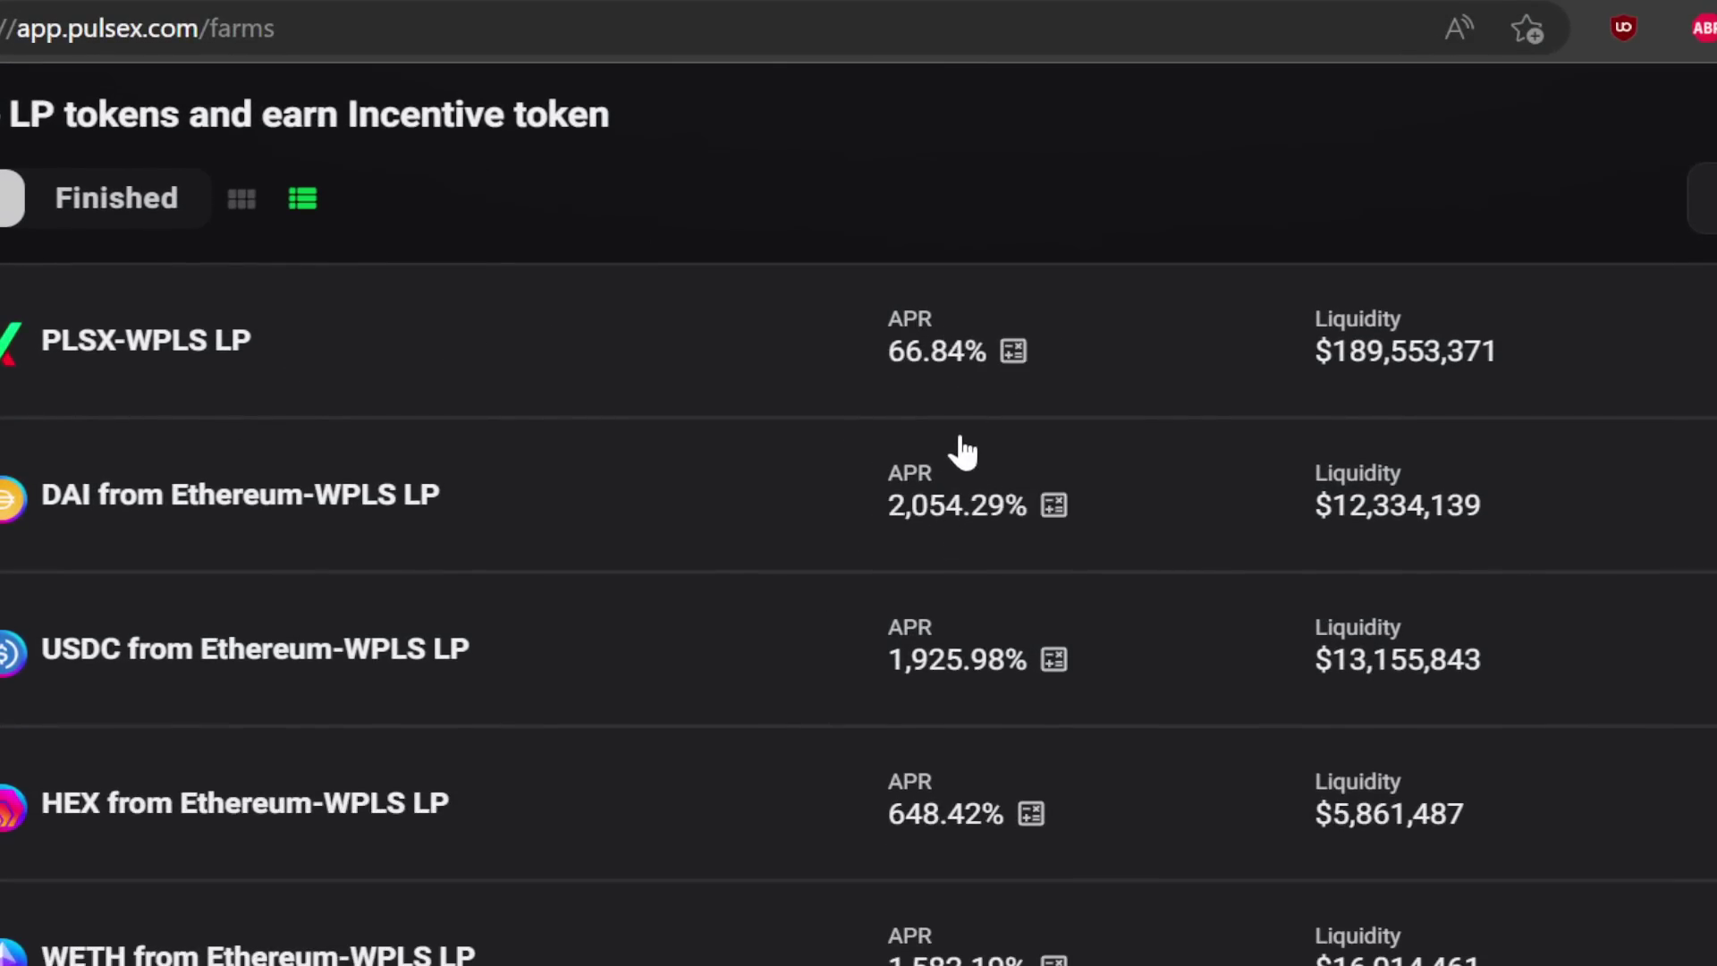
scroll(1056, 490, down, 4)
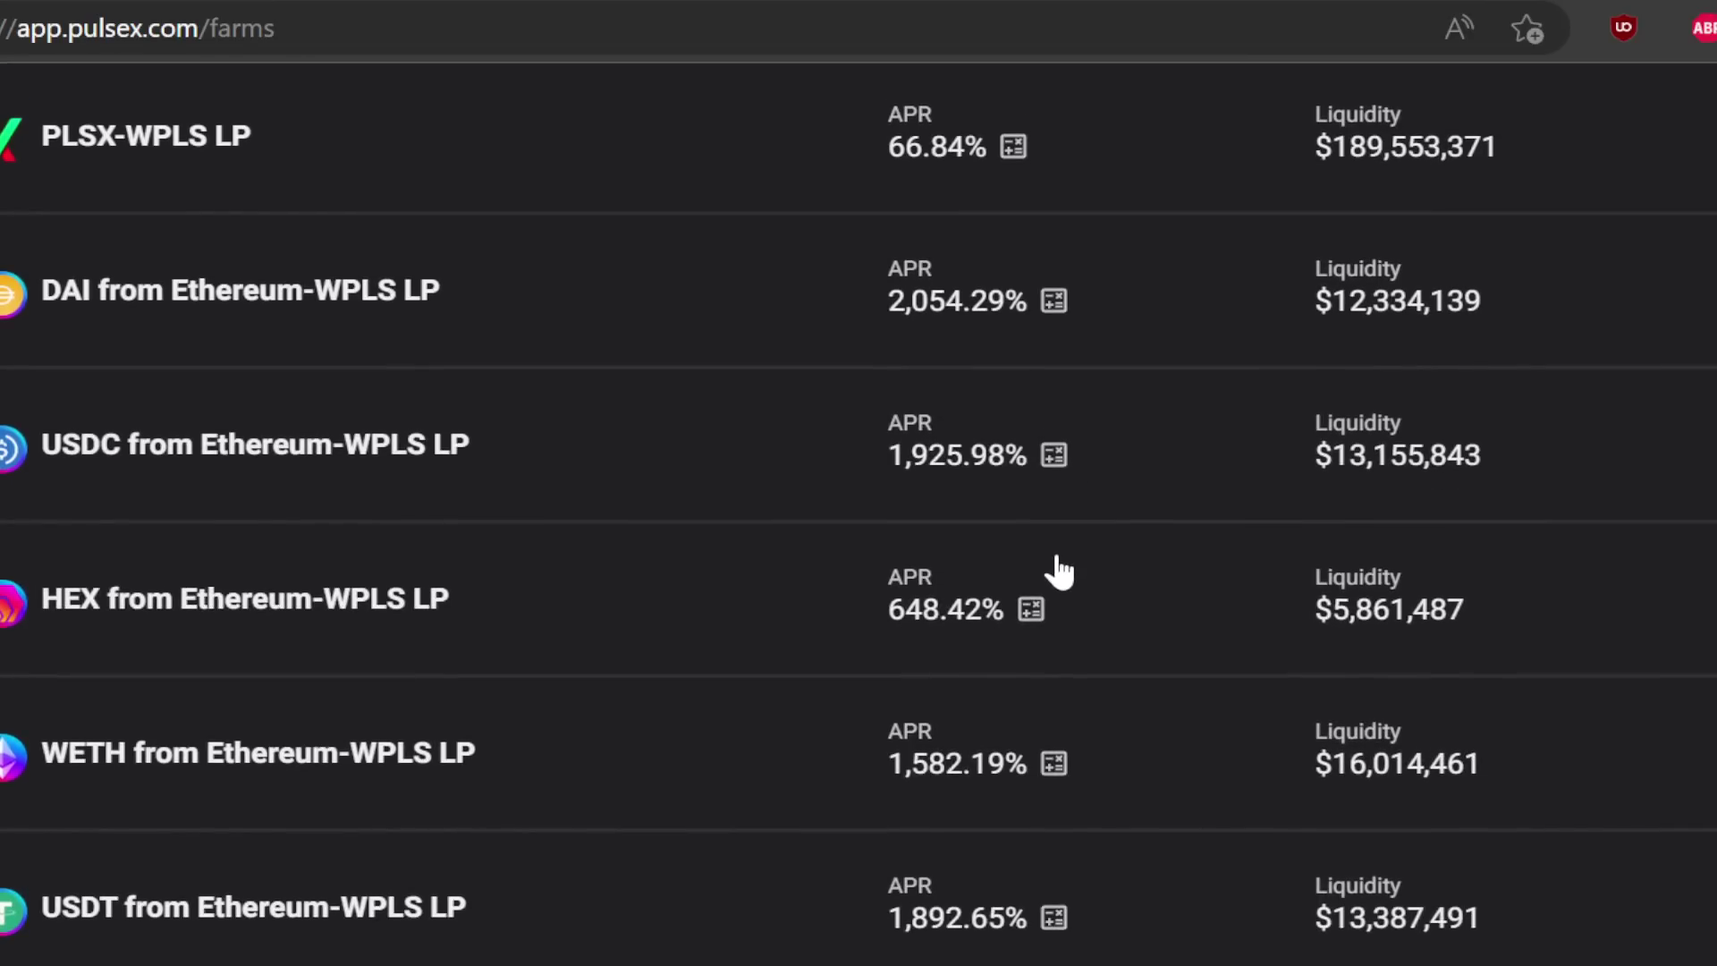
scroll(1045, 629, down, 2)
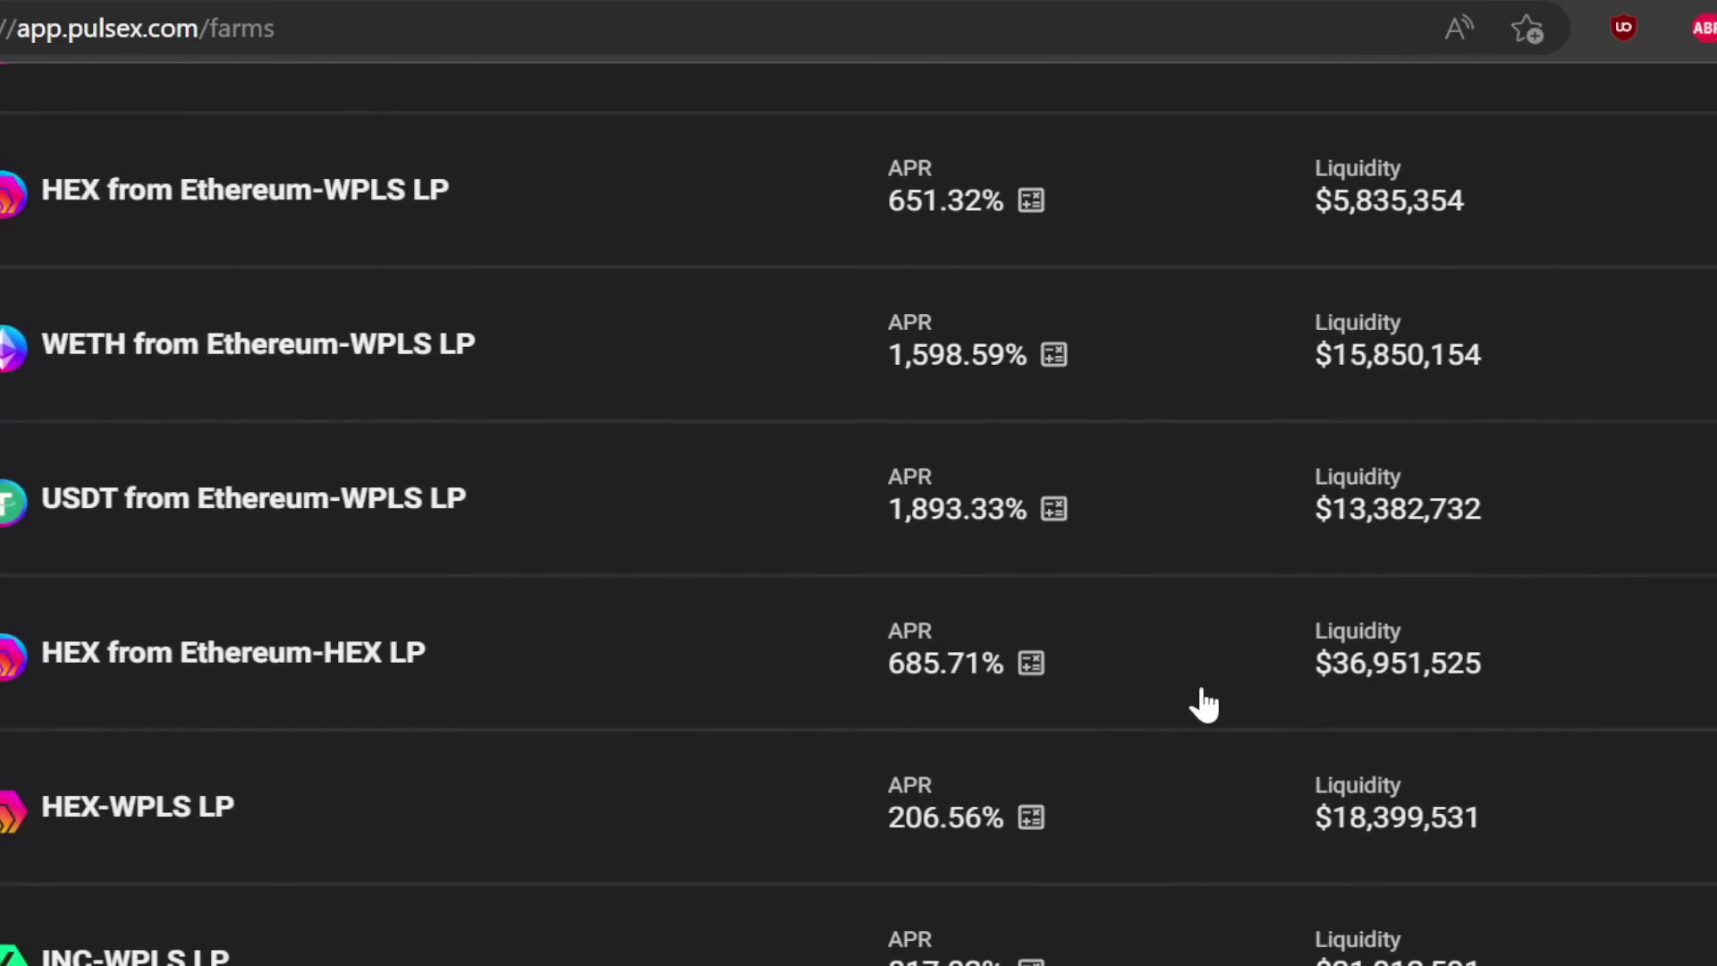
scroll(1196, 694, up, 6)
scroll(1187, 672, up, 3)
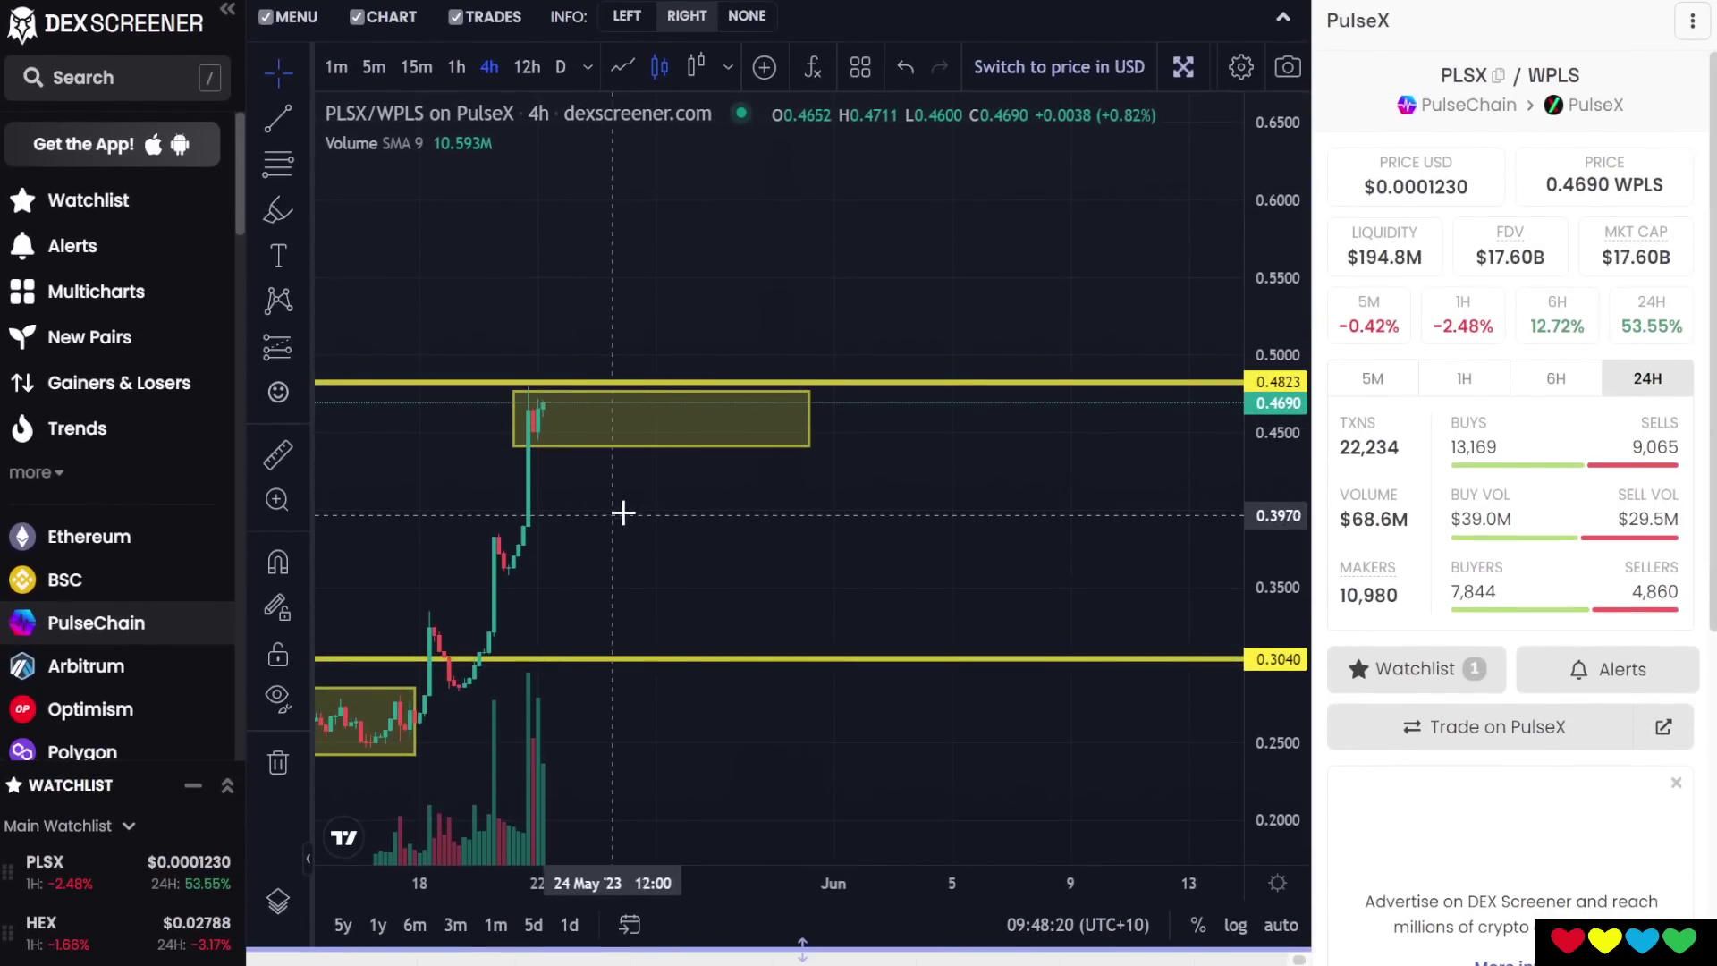
Switch to the PLSX/WPLS chart on DEX Screener and measure the price change from the 0.3040 line on 18 May up to the current price.
drag(644, 513, 851, 483)
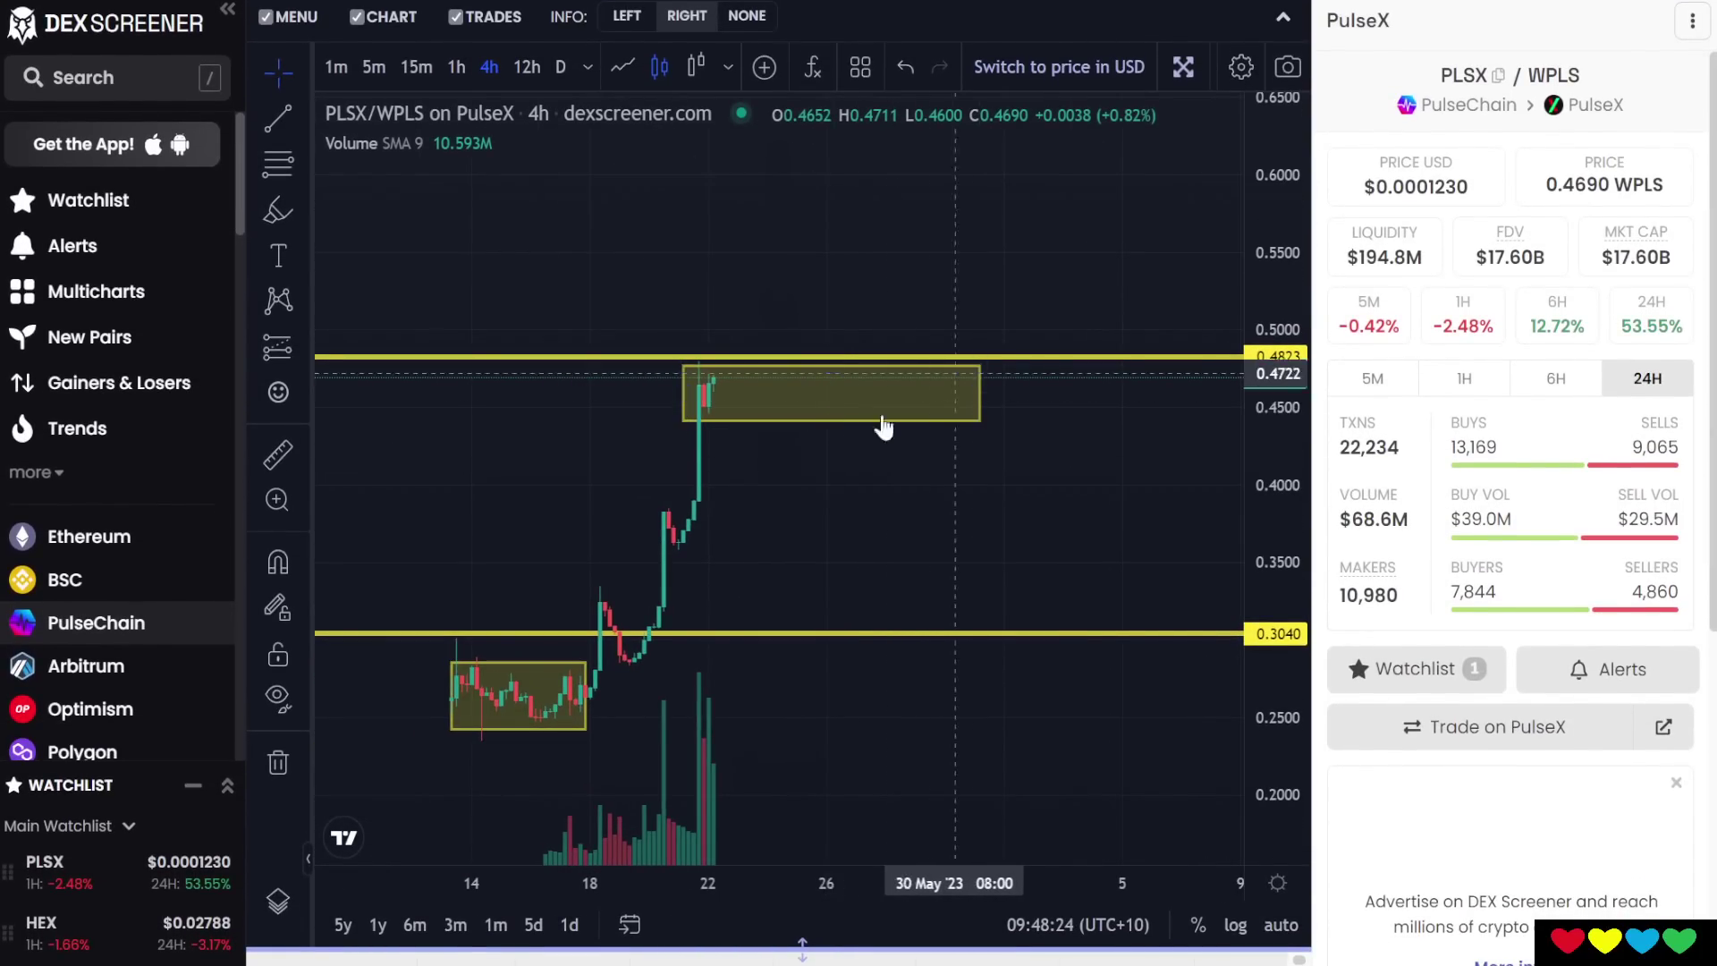
drag(788, 513, 795, 493)
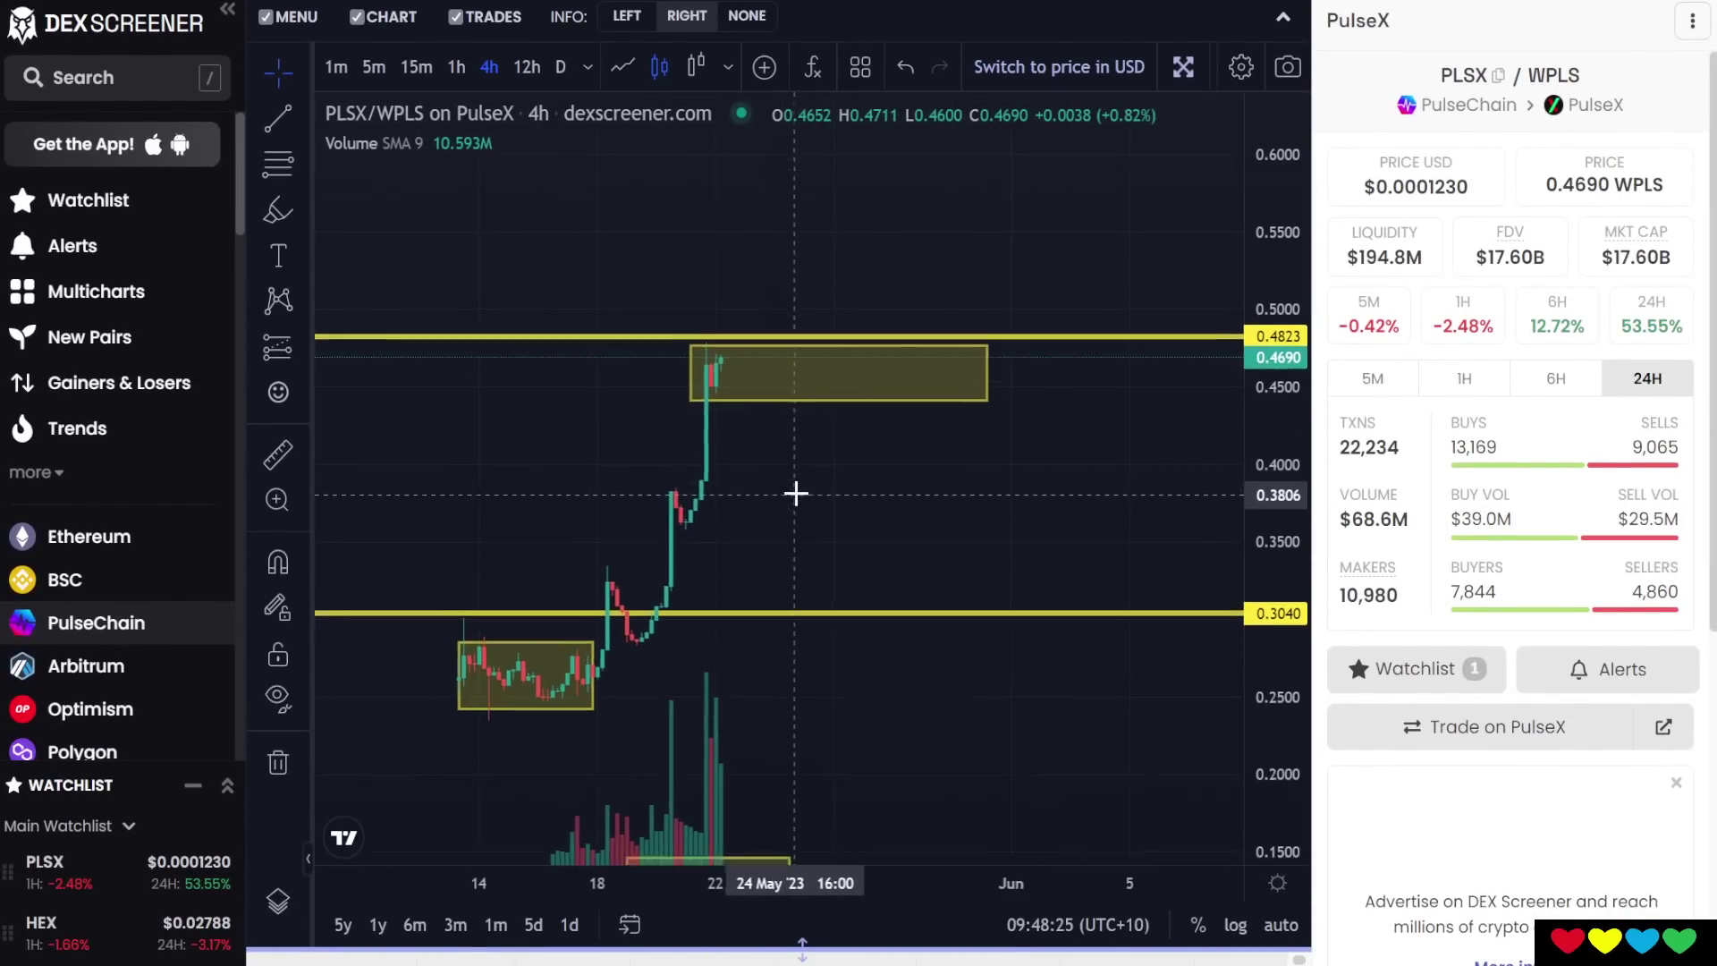
click(608, 612)
click(706, 544)
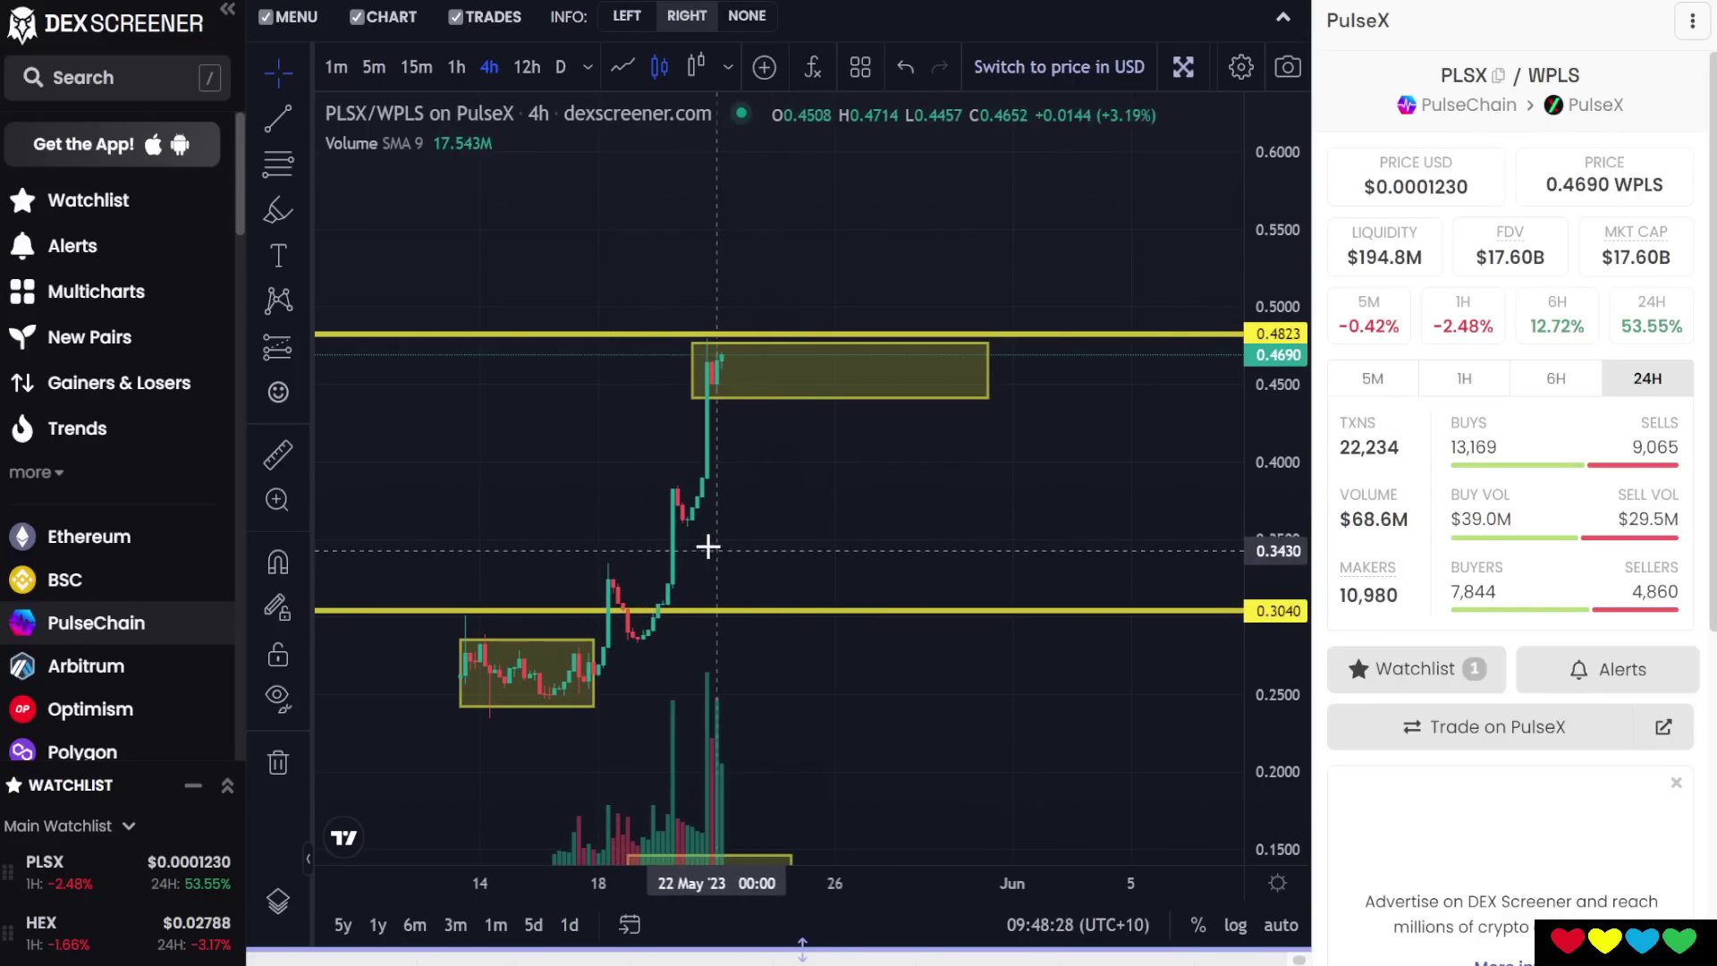
click(632, 612)
key(Escape)
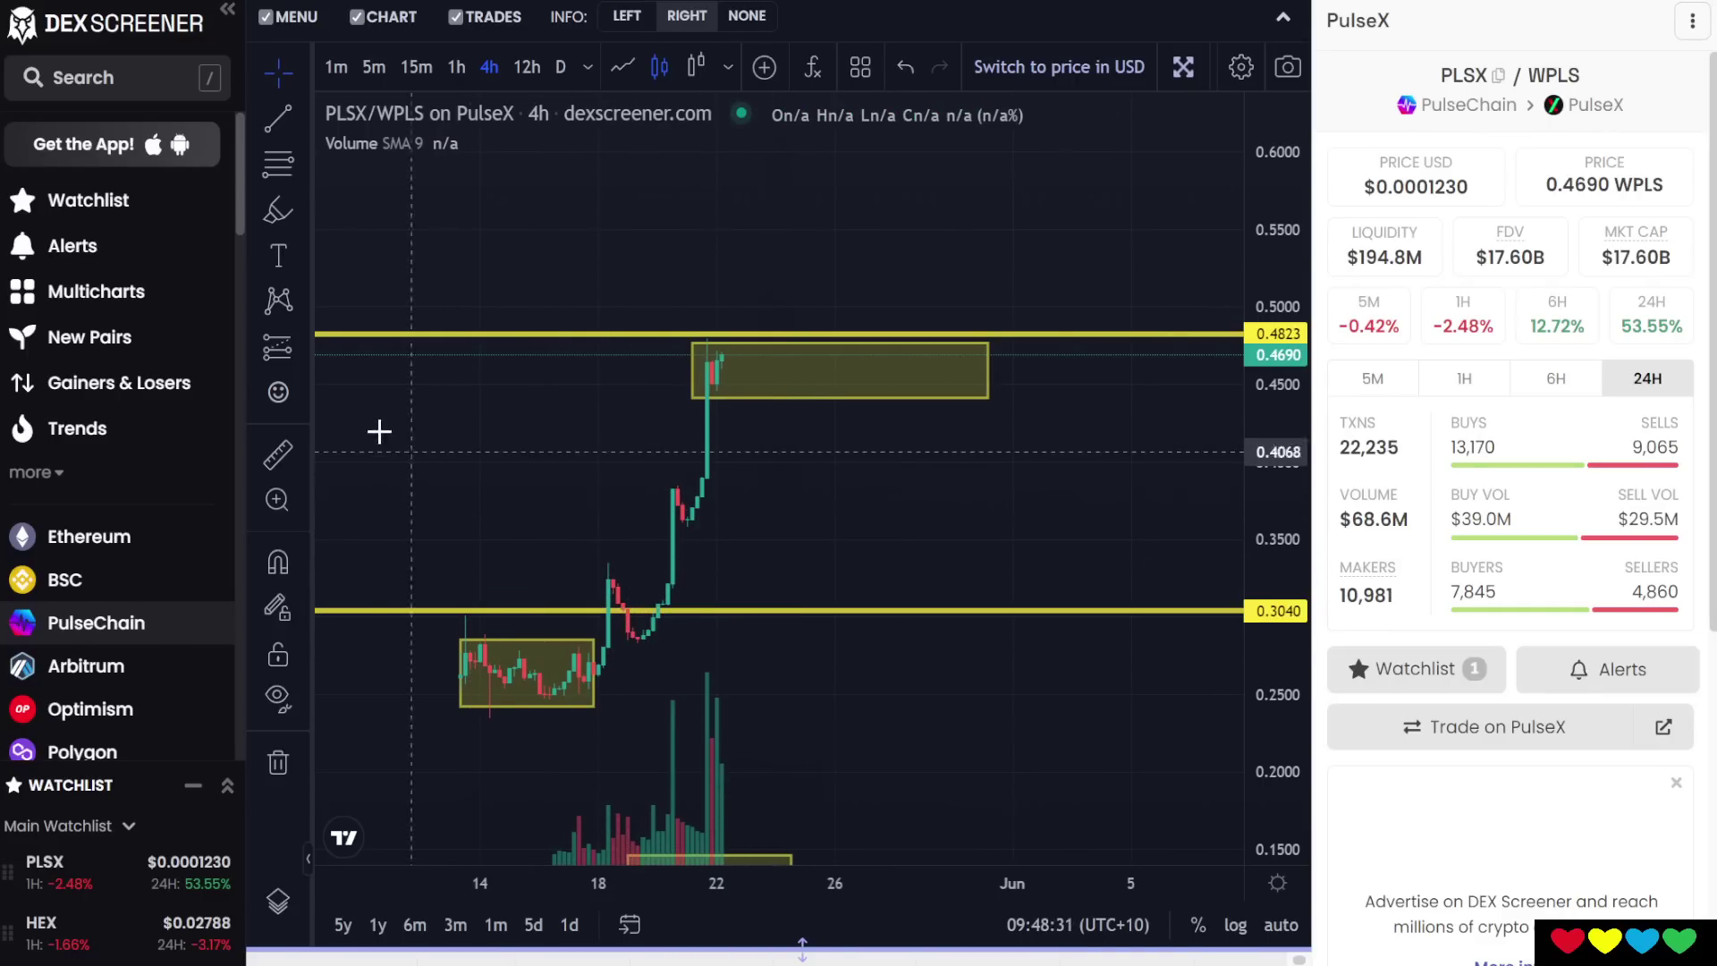
click(279, 467)
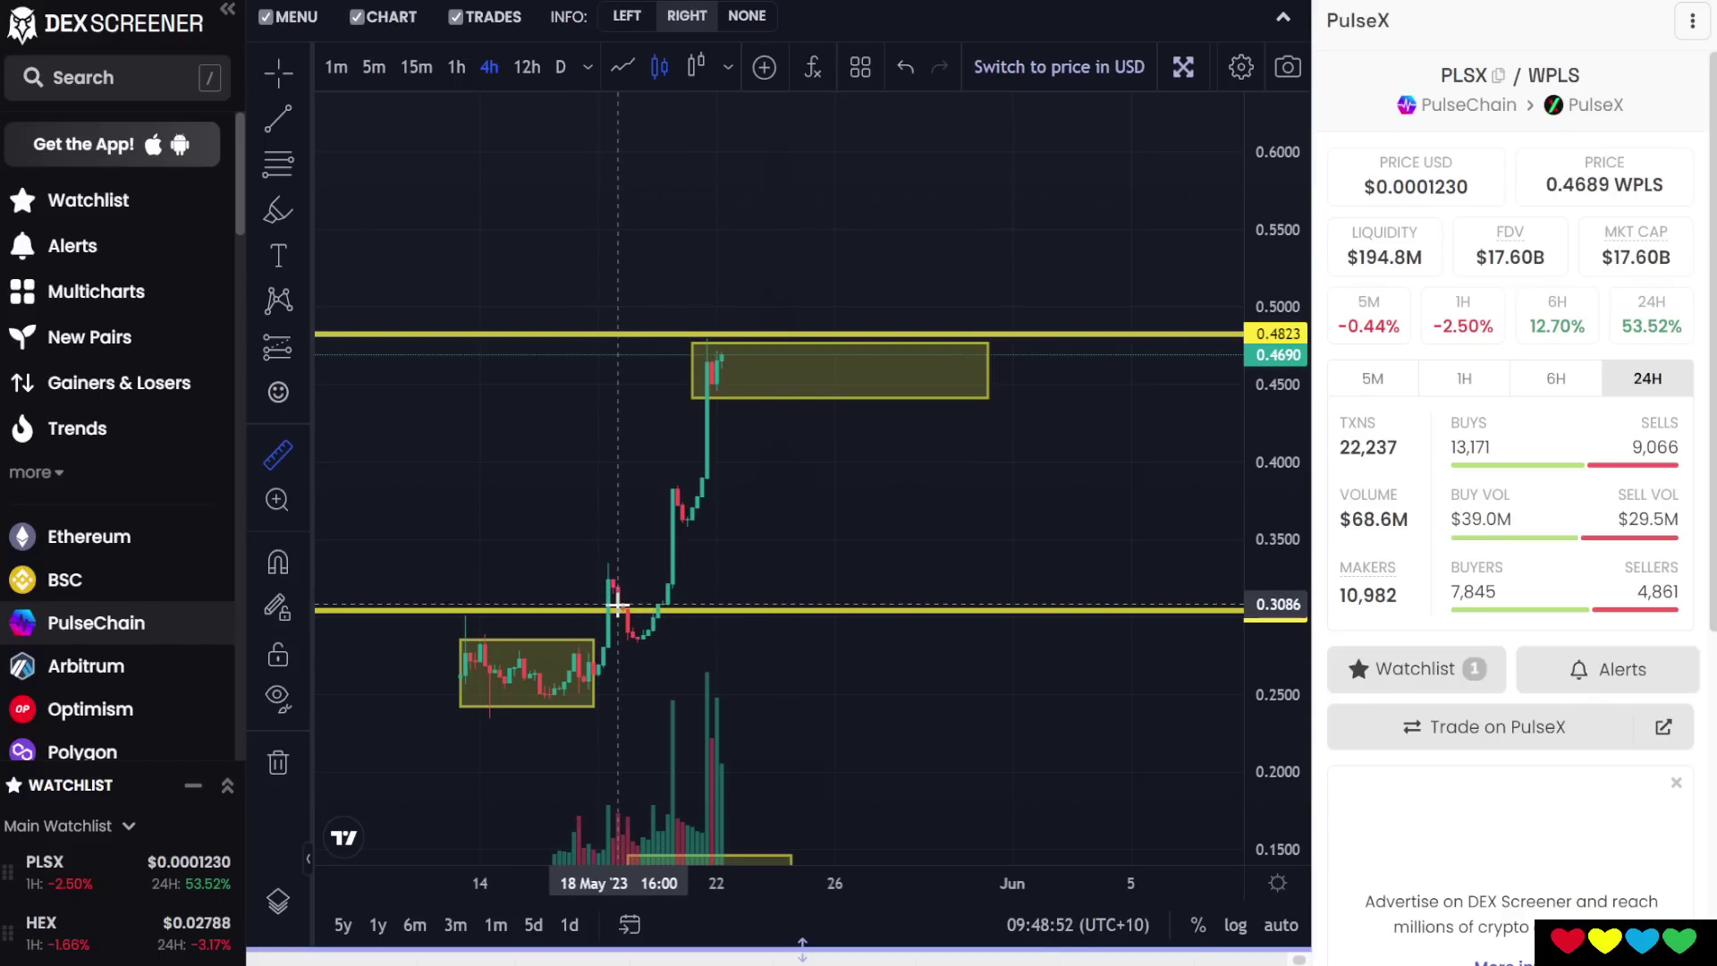
click(619, 610)
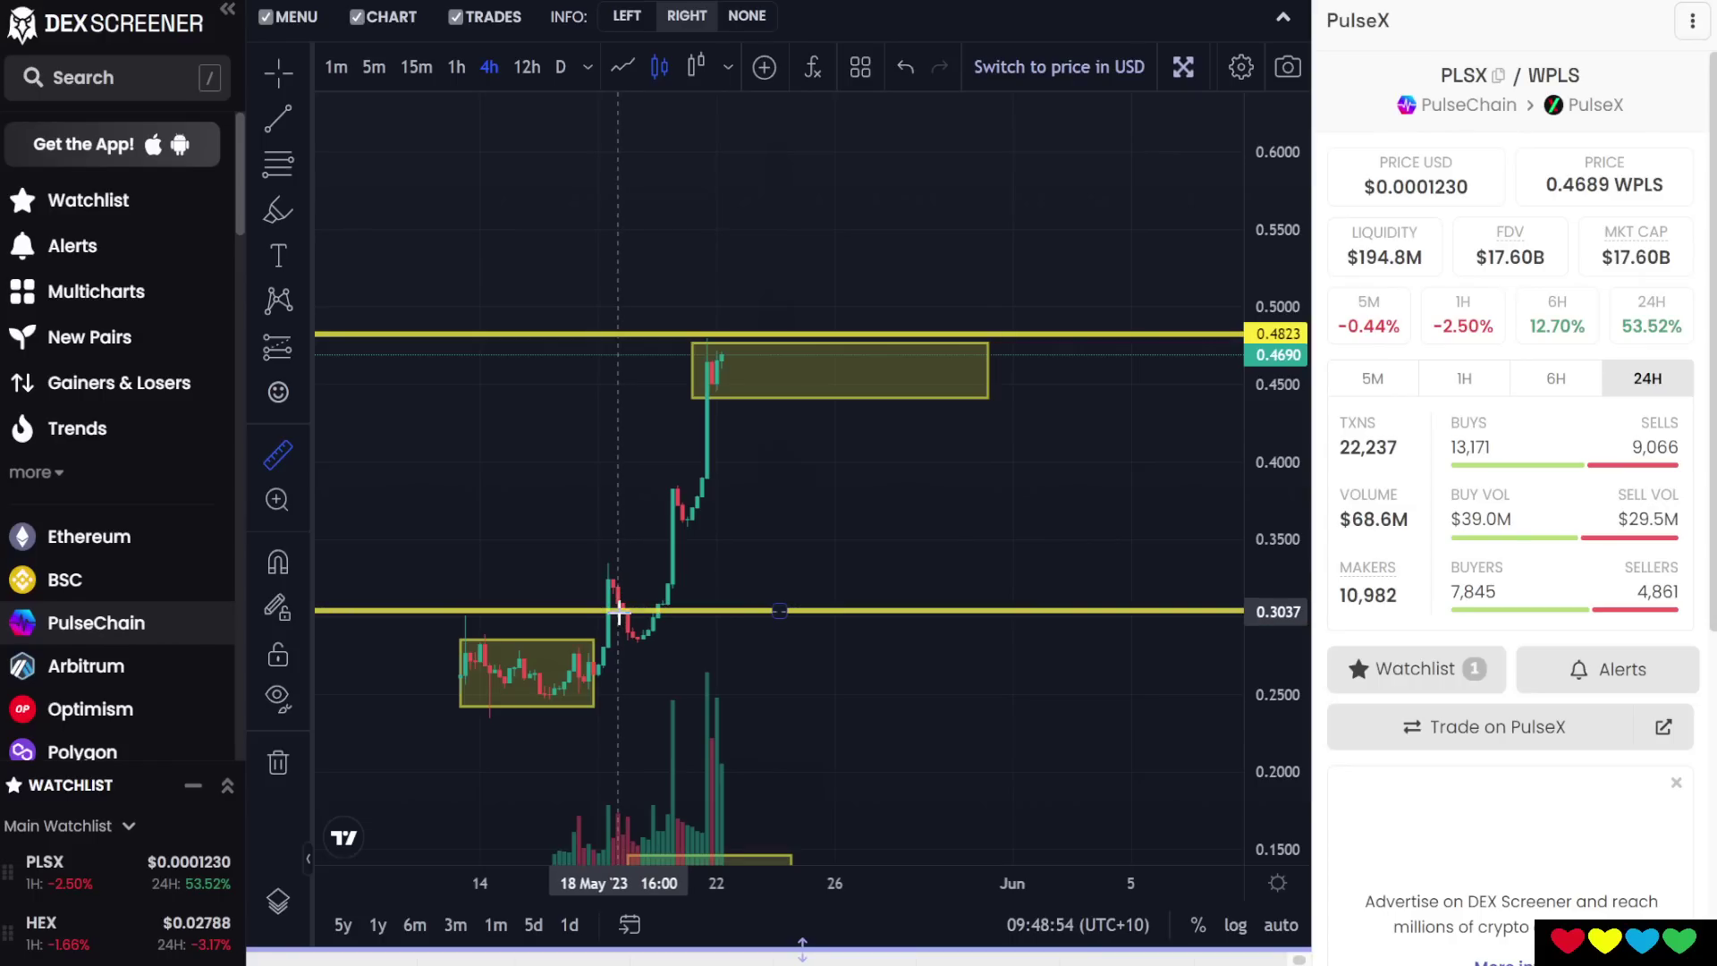
click(619, 611)
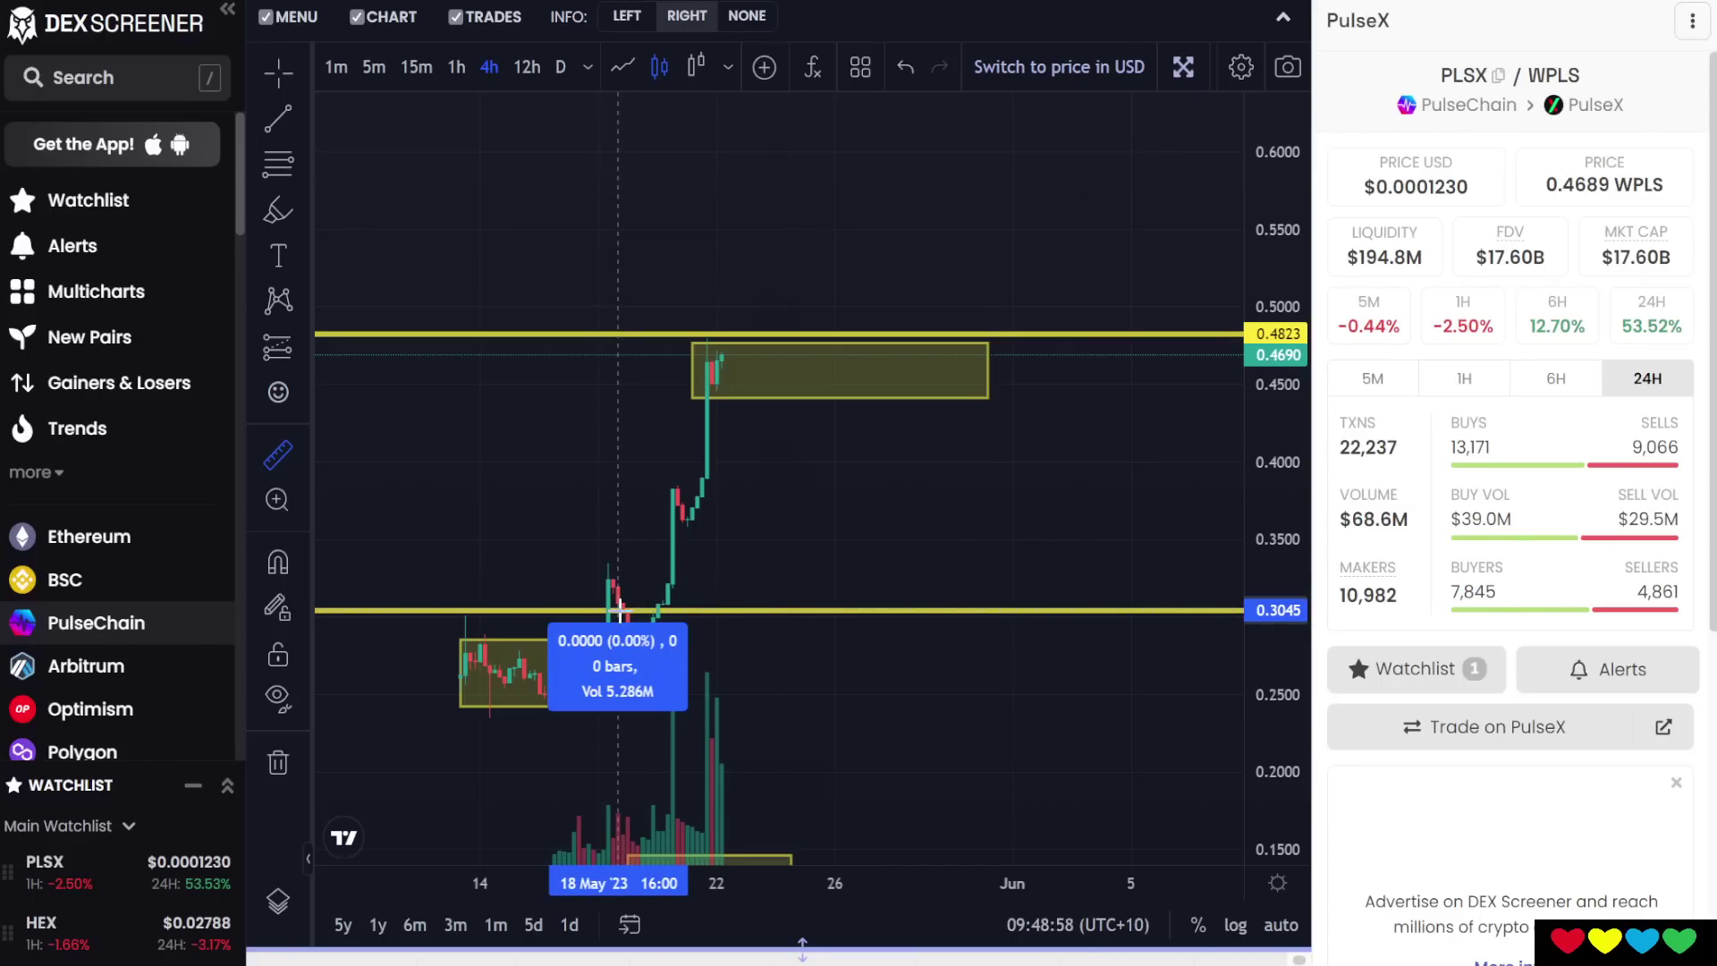
drag(619, 611, 771, 356)
click(770, 356)
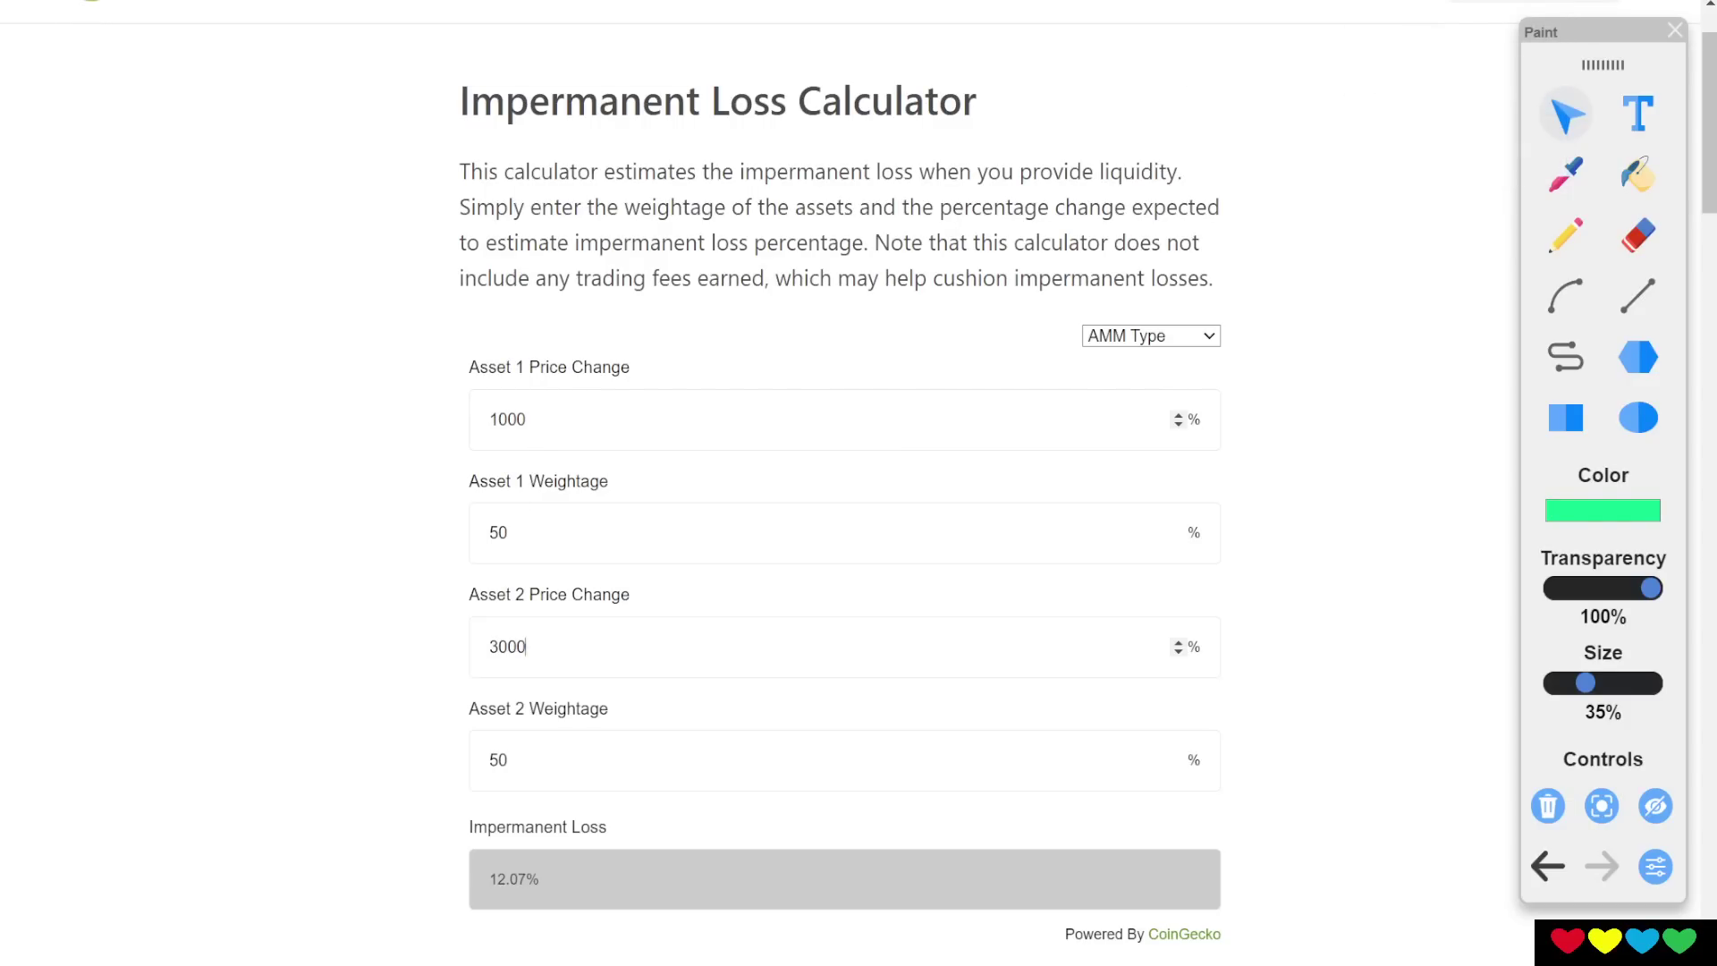
Return to the impermanent loss calculator and set Asset 1 Price Change to 0% and Asset 2 Price Change to 54%.
drag(528, 420, 477, 397)
text(0)
drag(531, 648, 465, 636)
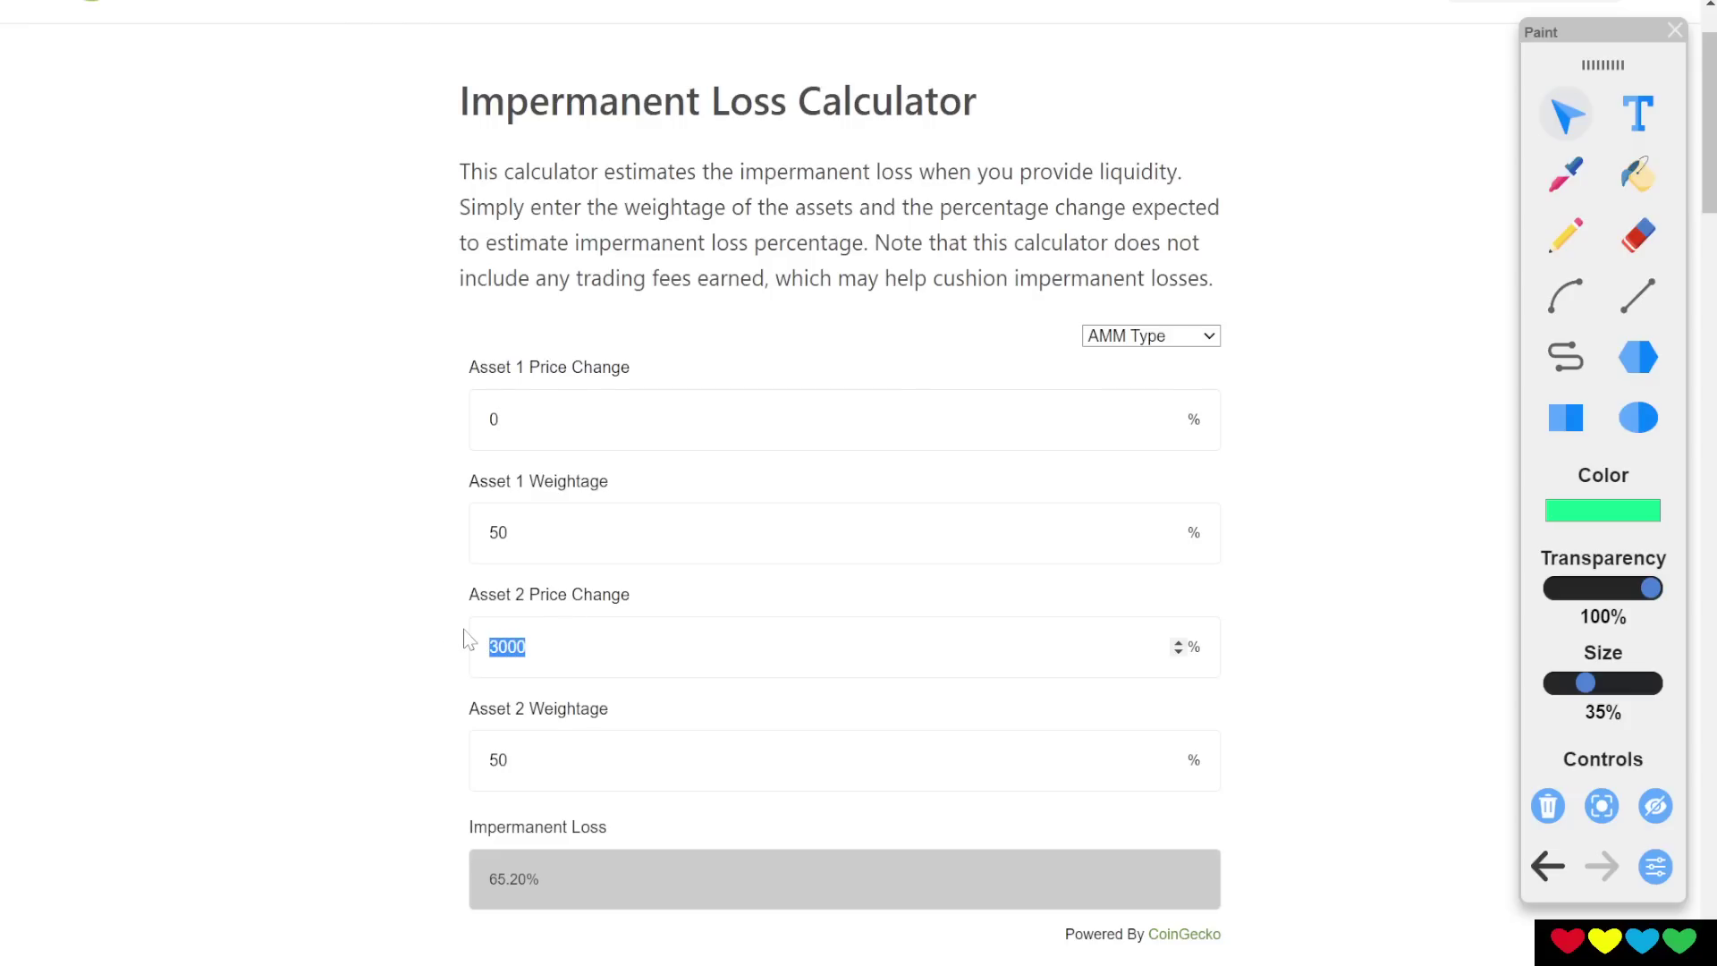
text(54)
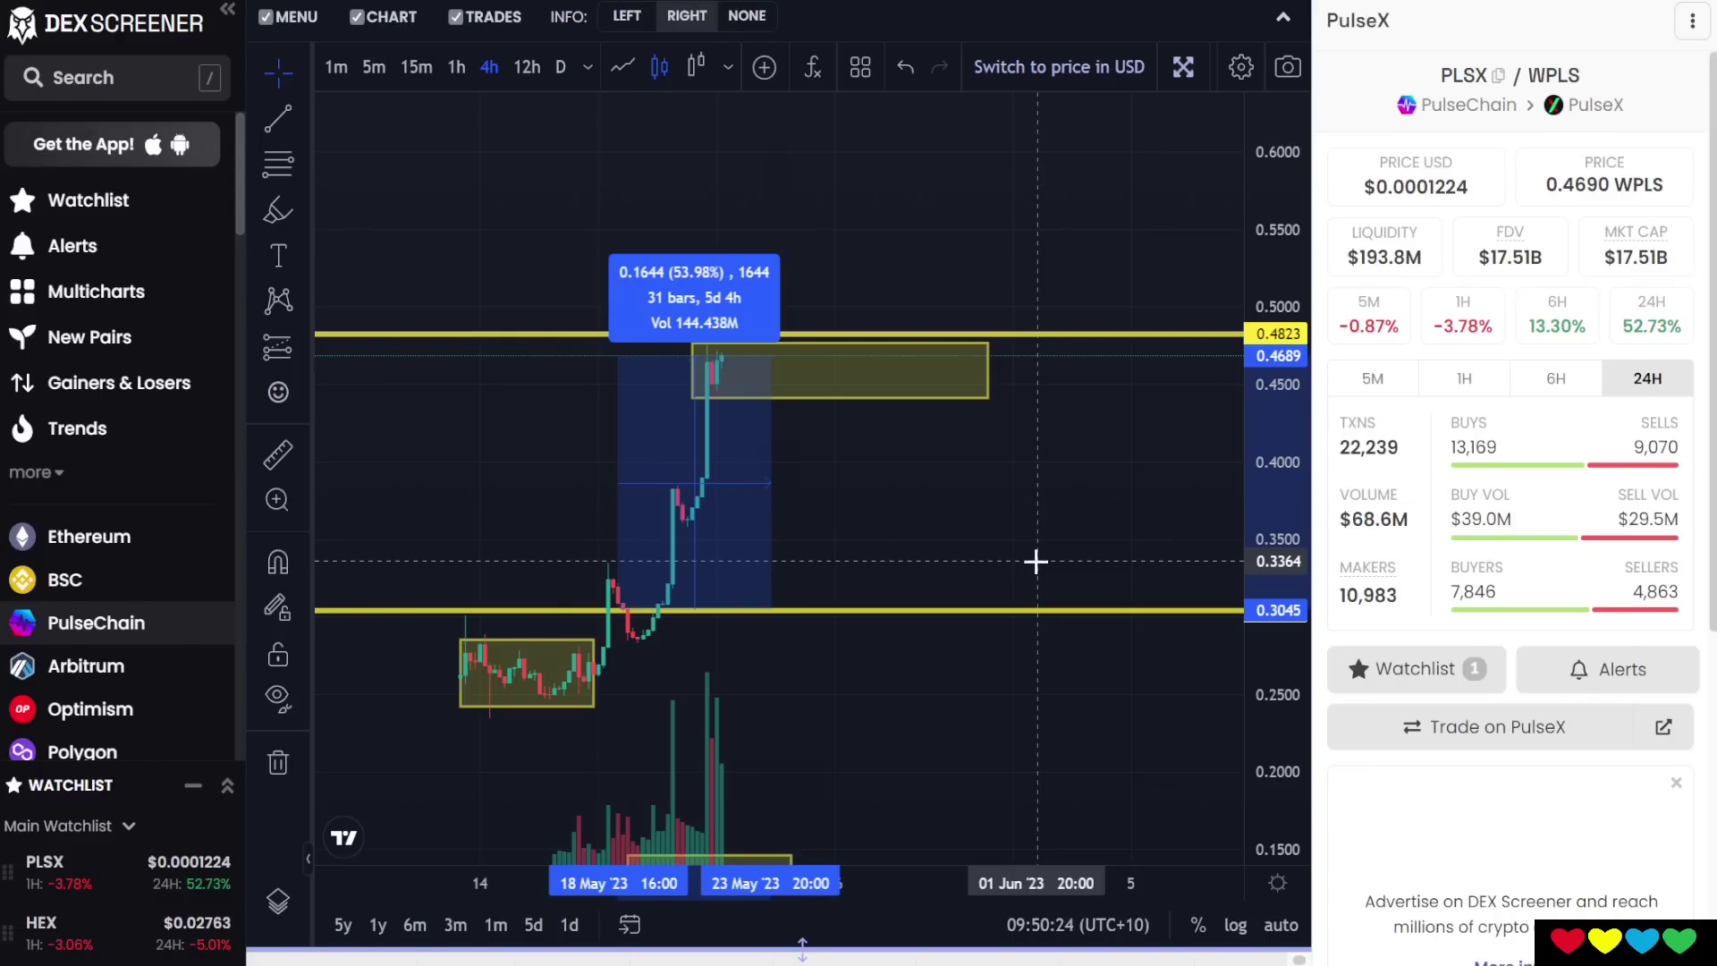
Switch to DEX Screener, clear the chart measurement and handwrite "Eth" with the brush in an empty chart area.
click(760, 315)
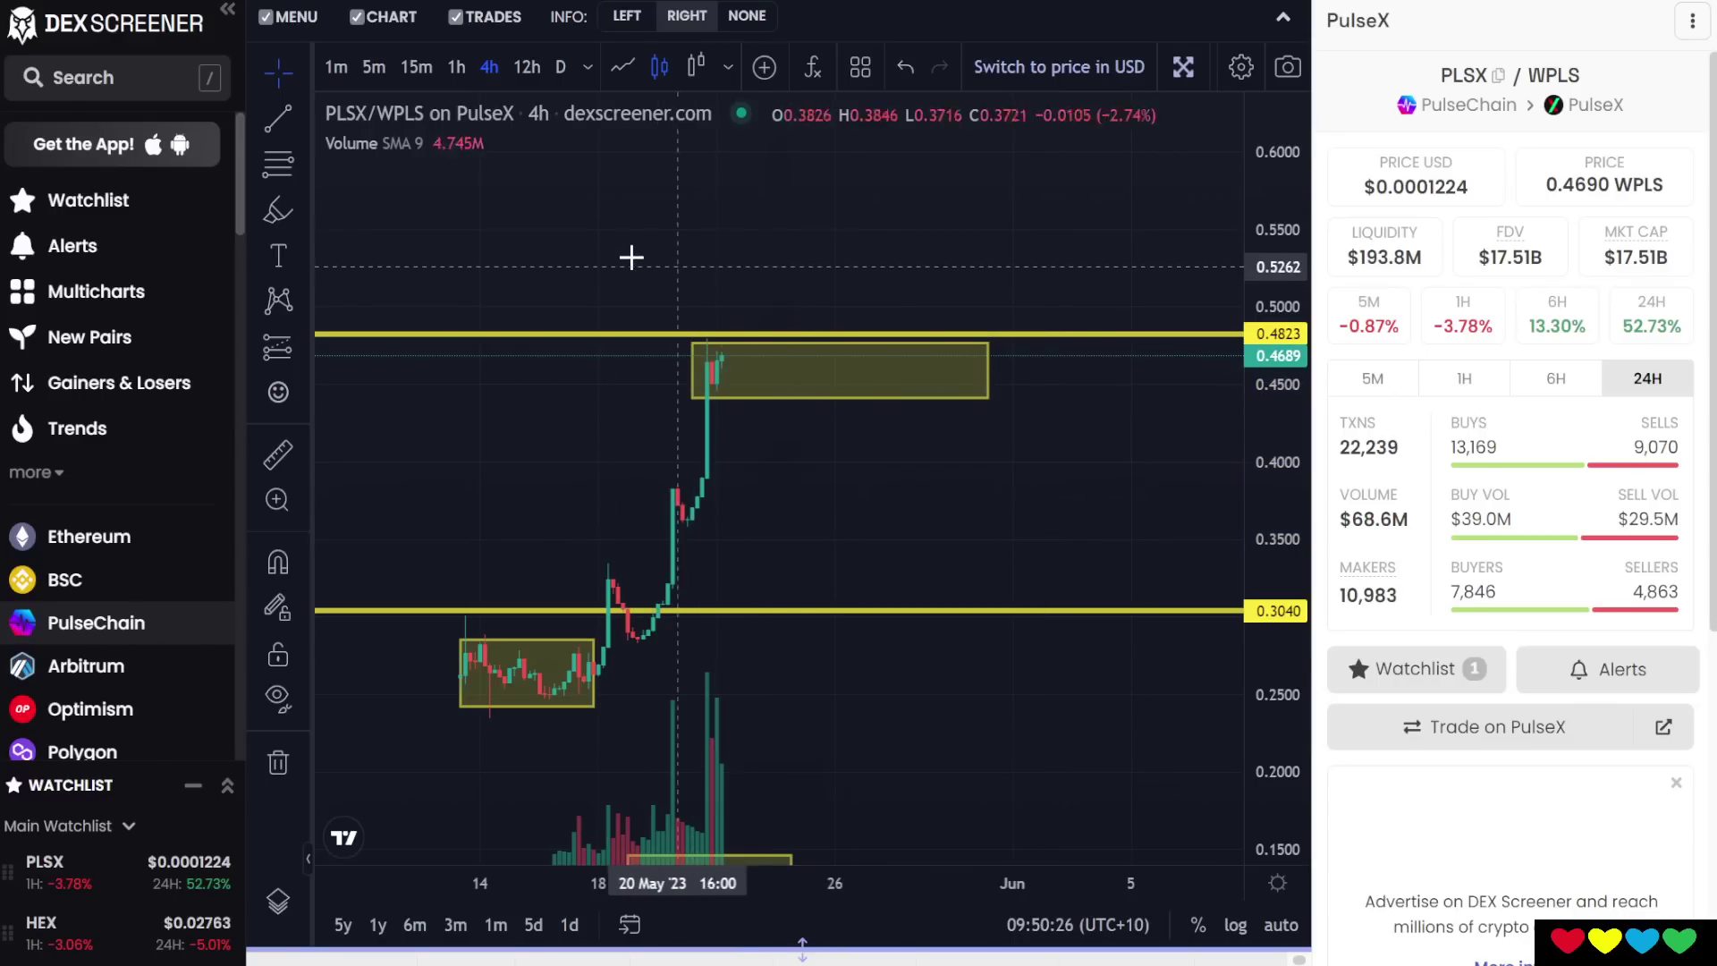
drag(629, 257, 652, 821)
click(278, 211)
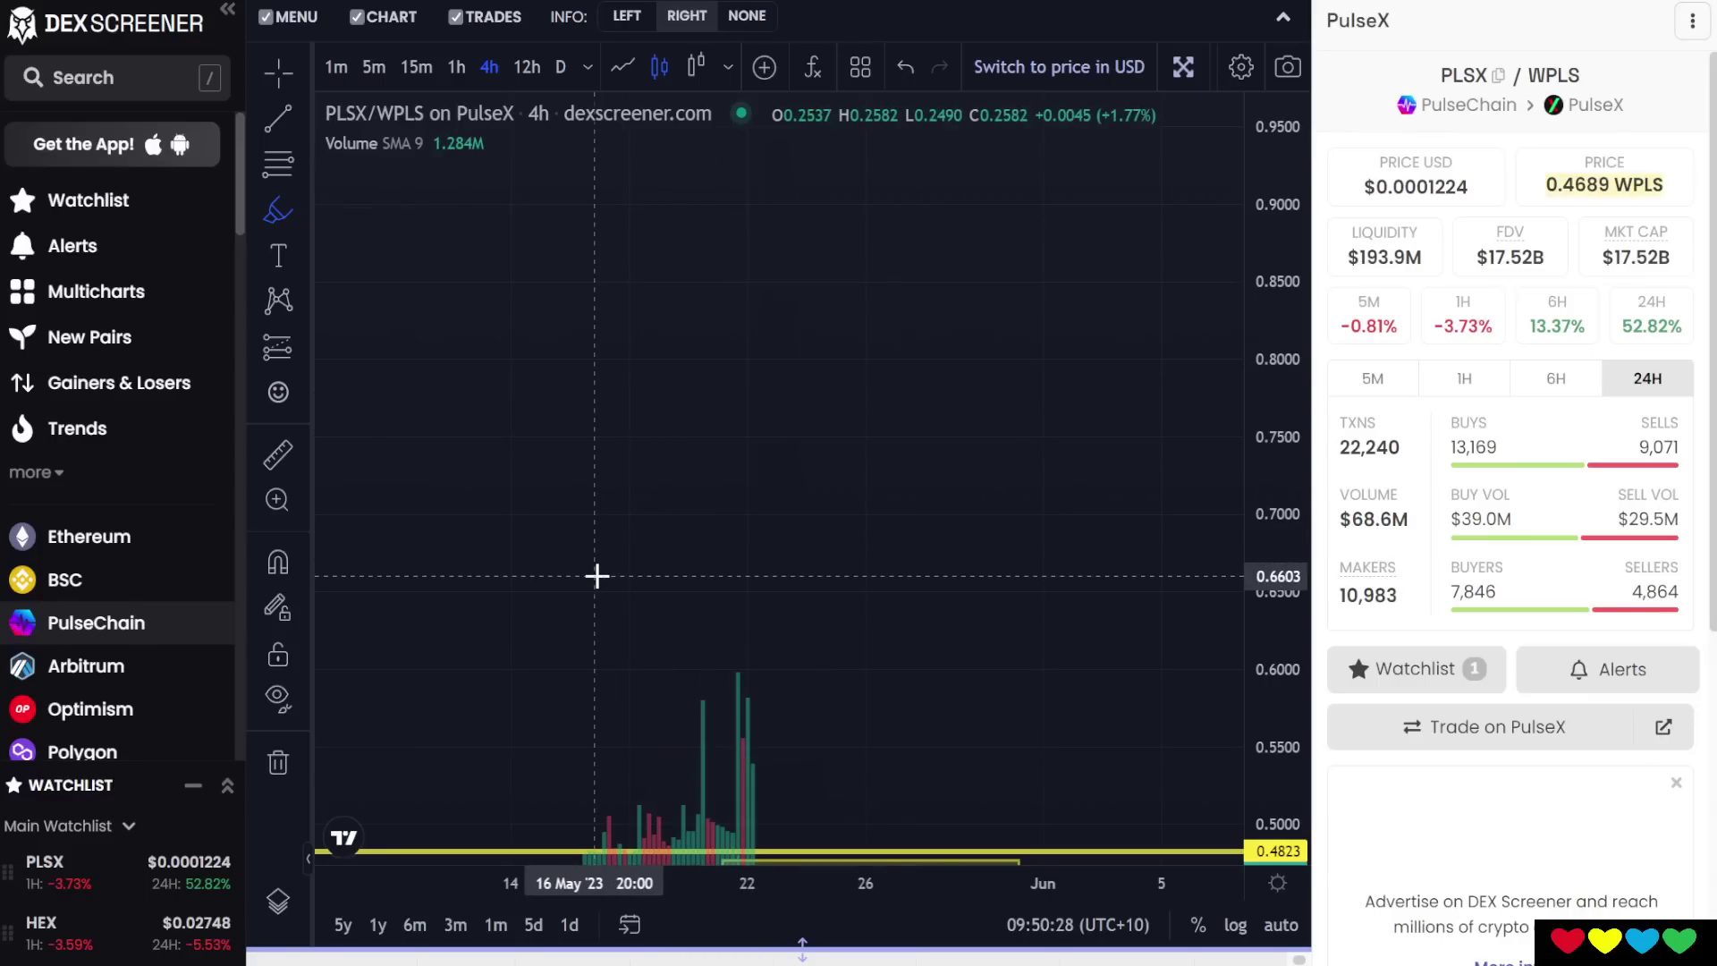
mouse_move(551, 433)
mouse_down()
mouse_move(554, 497)
mouse_move(627, 539)
mouse_move(606, 414)
mouse_move(675, 524)
mouse_move(691, 487)
mouse_up()
mouse_move(732, 427)
mouse_down()
mouse_move(735, 523)
mouse_move(787, 523)
mouse_up()
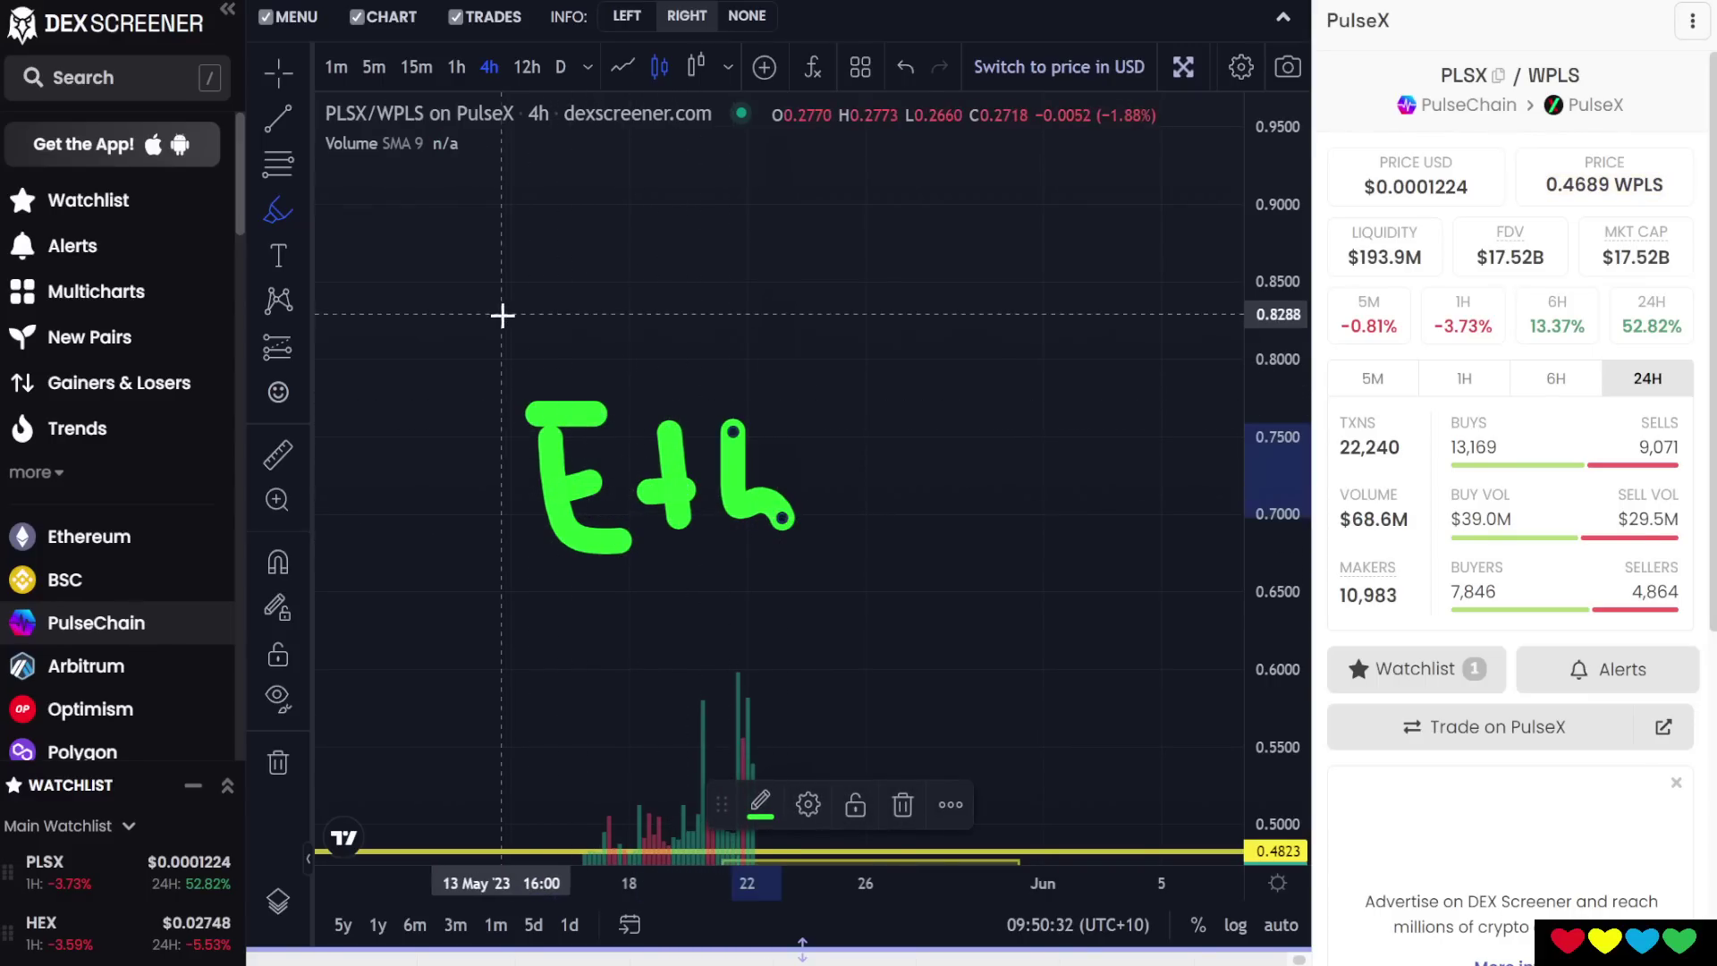
Draw a horizontal line above "Eth" and handwrite "poop" over it, like a fraction.
drag(488, 341, 848, 360)
mouse_move(547, 196)
mouse_down()
mouse_move(550, 260)
mouse_move(548, 240)
mouse_up()
mouse_move(669, 175)
mouse_down()
mouse_move(738, 190)
mouse_move(836, 354)
mouse_up()
drag(836, 212, 832, 224)
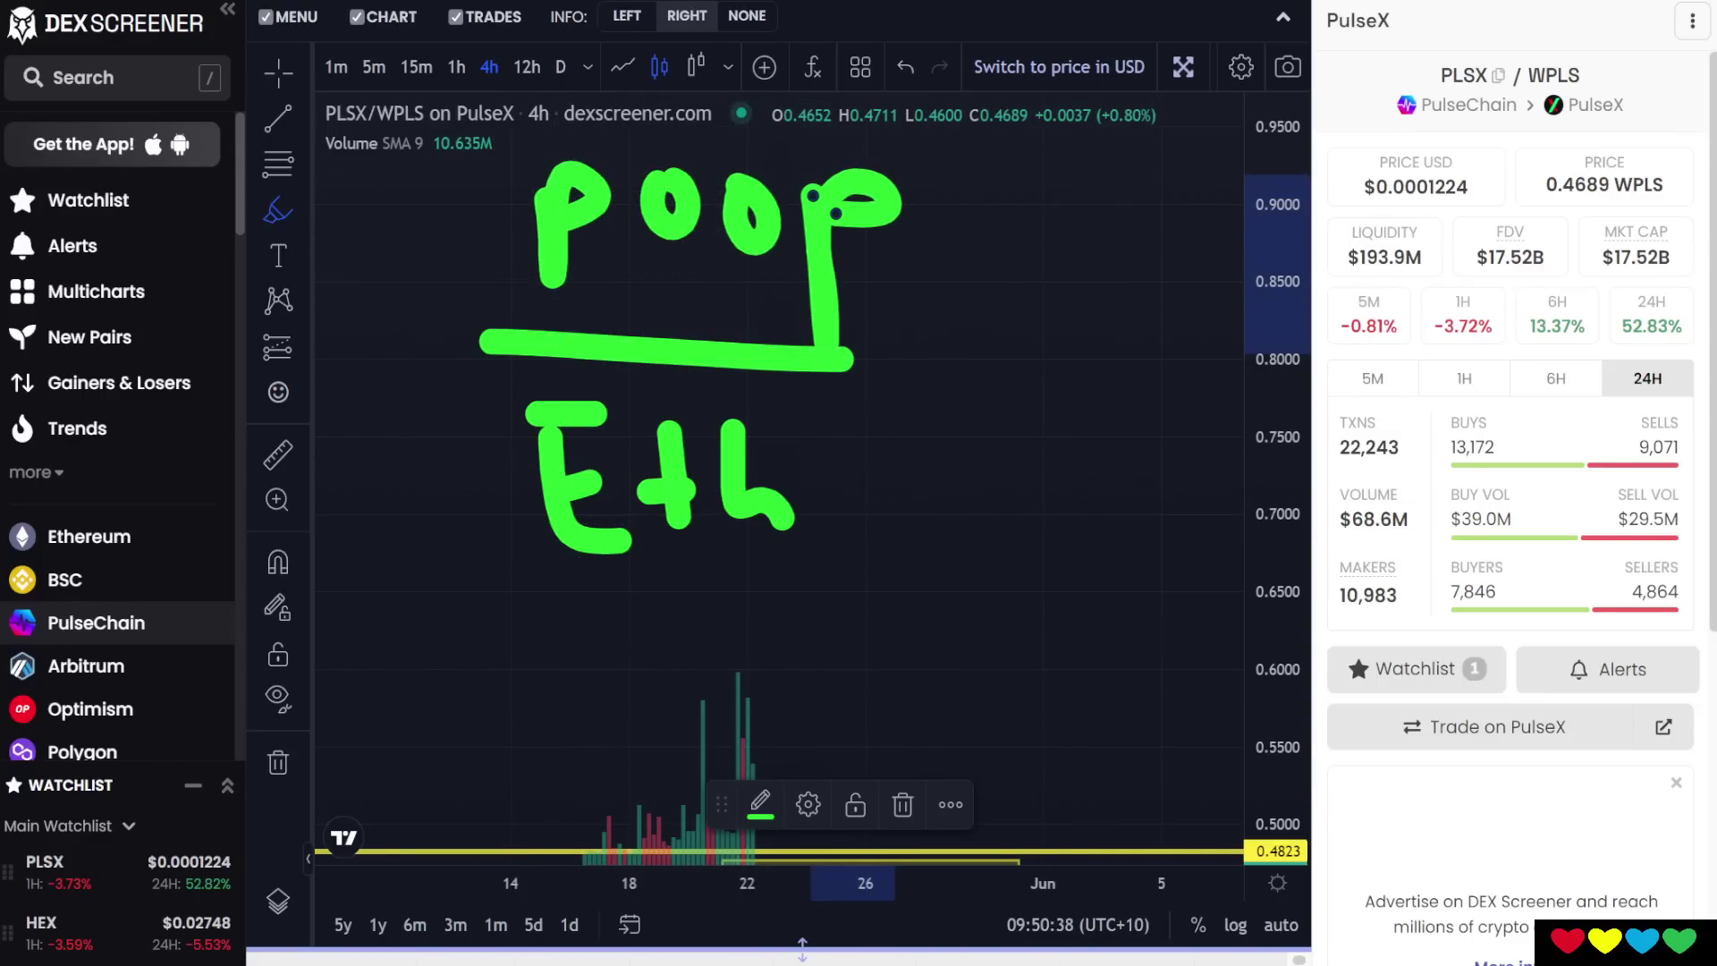
Switch to the impermanent loss calculator and set Asset 1 Price Change to 80% and Asset 2 Price Change to -50%.
click(1414, 94)
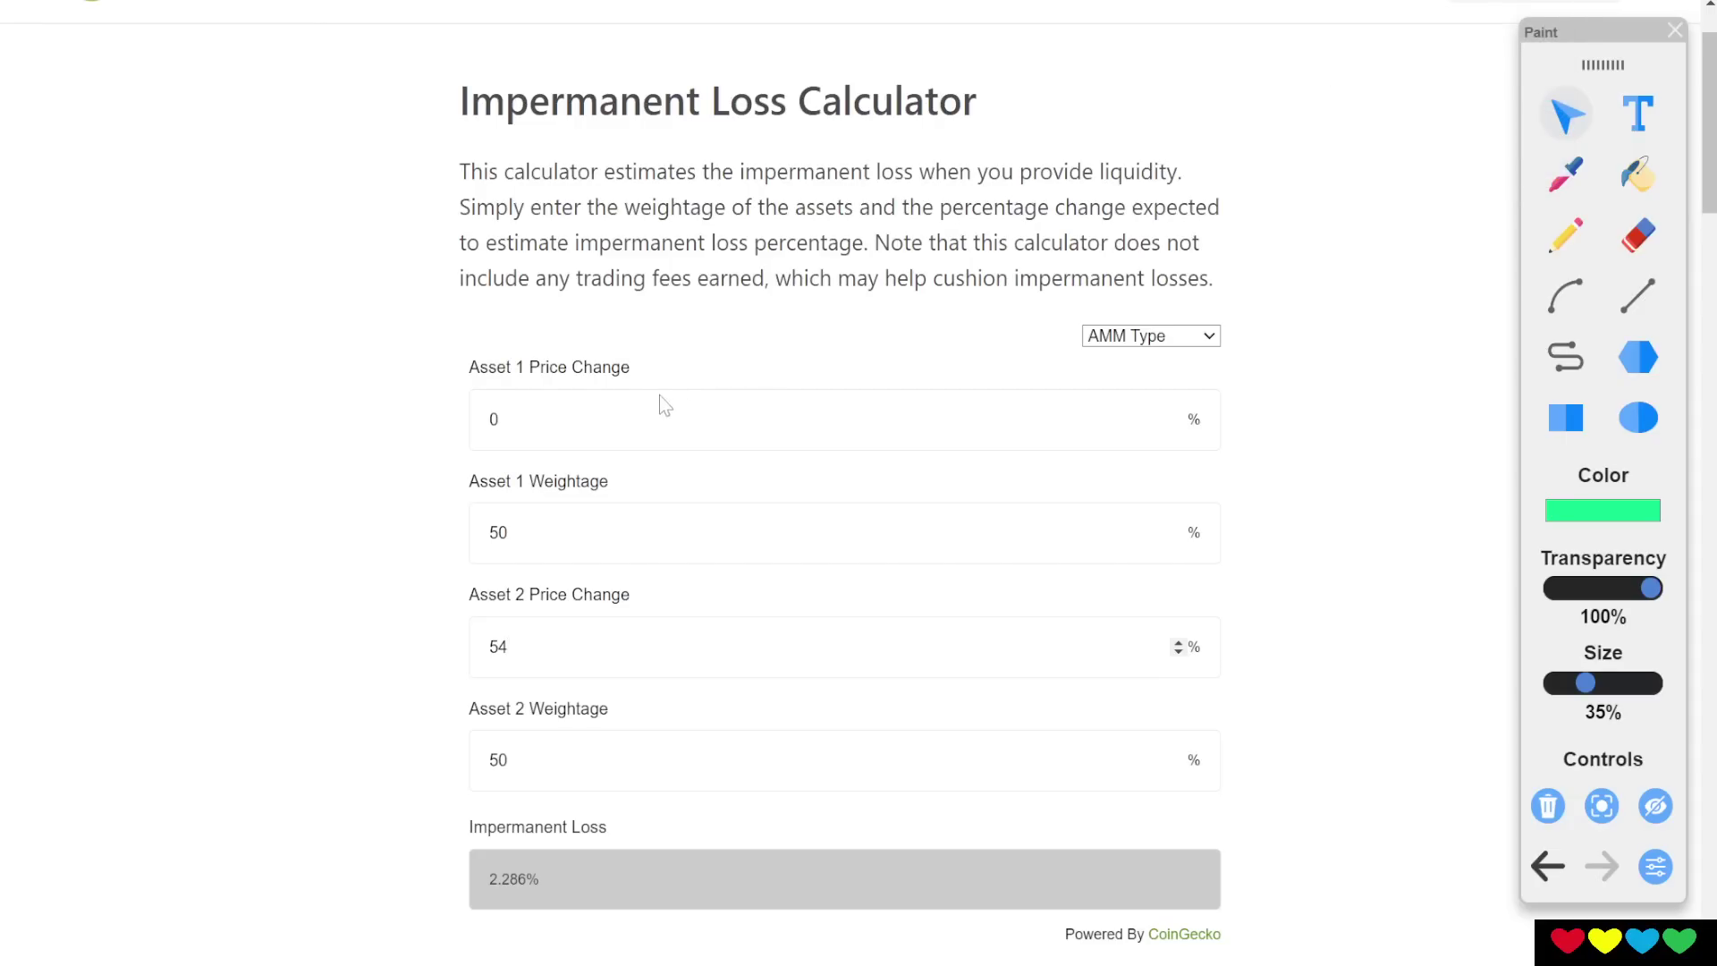
double_click(553, 438)
text(80)
click(555, 646)
key(BackSpace)
key(BackSpace)
text(-50)
Clear the Asset 2 Price Change value.
click(516, 642)
key(BackSpace)
key(BackSpace)
key(BackSpace)
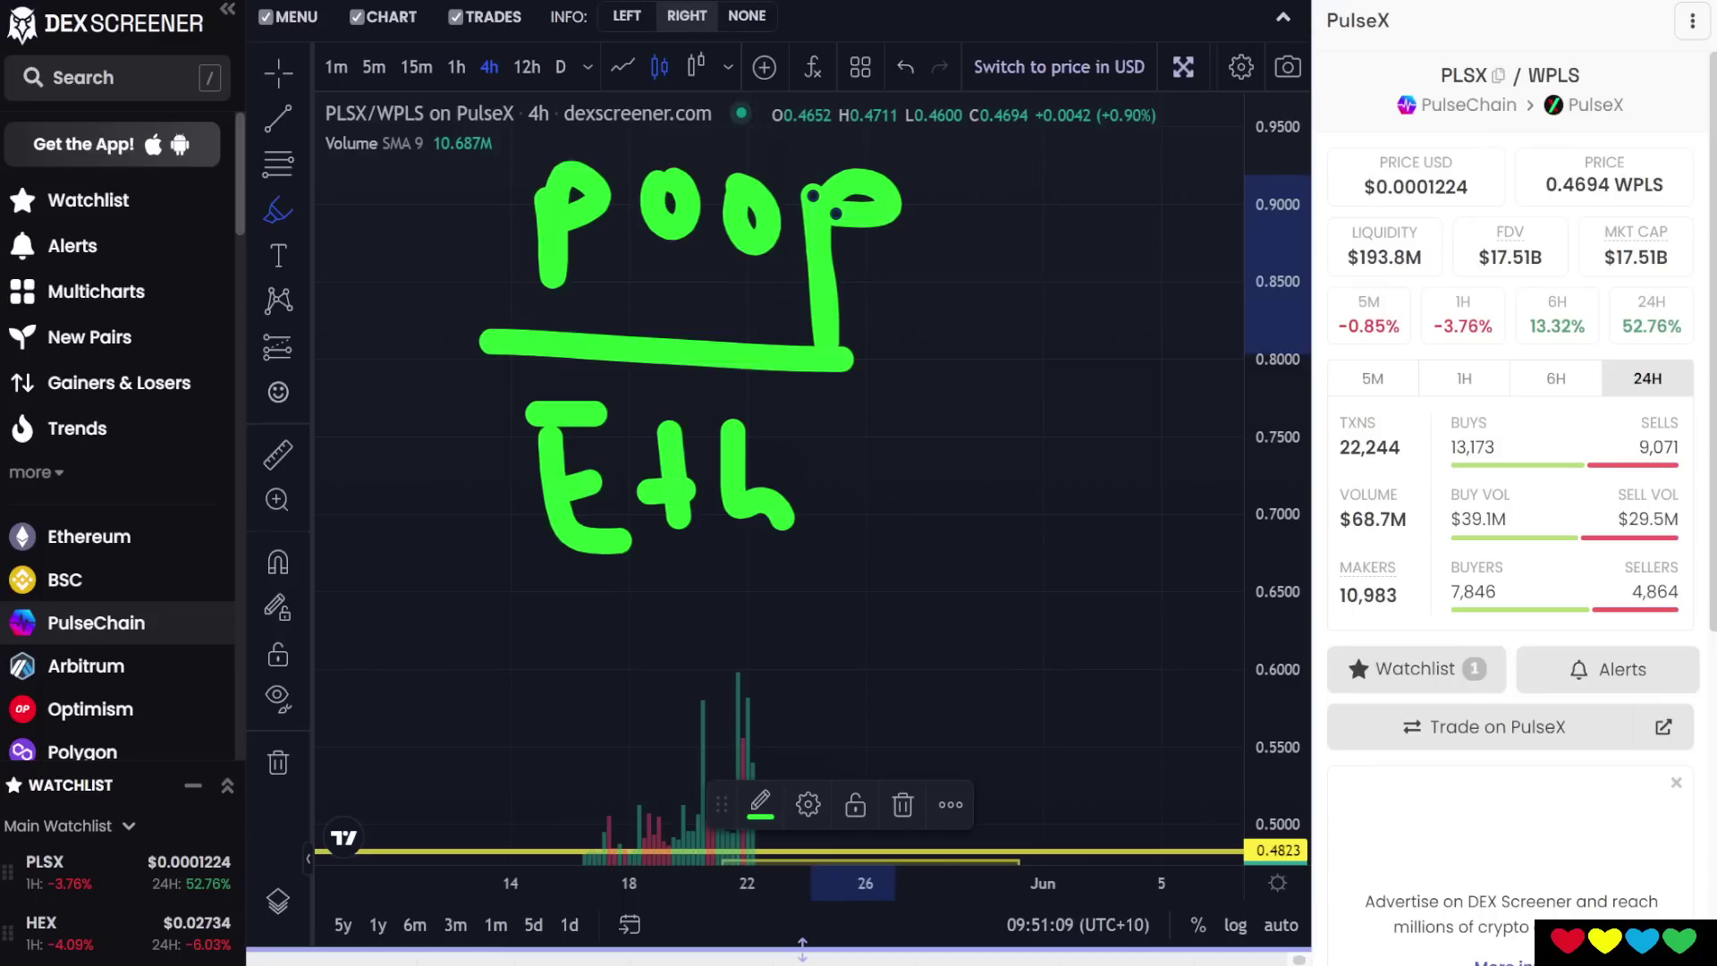
key(Escape)
mouse_move(895, 698)
mouse_down()
mouse_move(1069, 264)
mouse_move(1082, 599)
mouse_move(953, 414)
mouse_up()
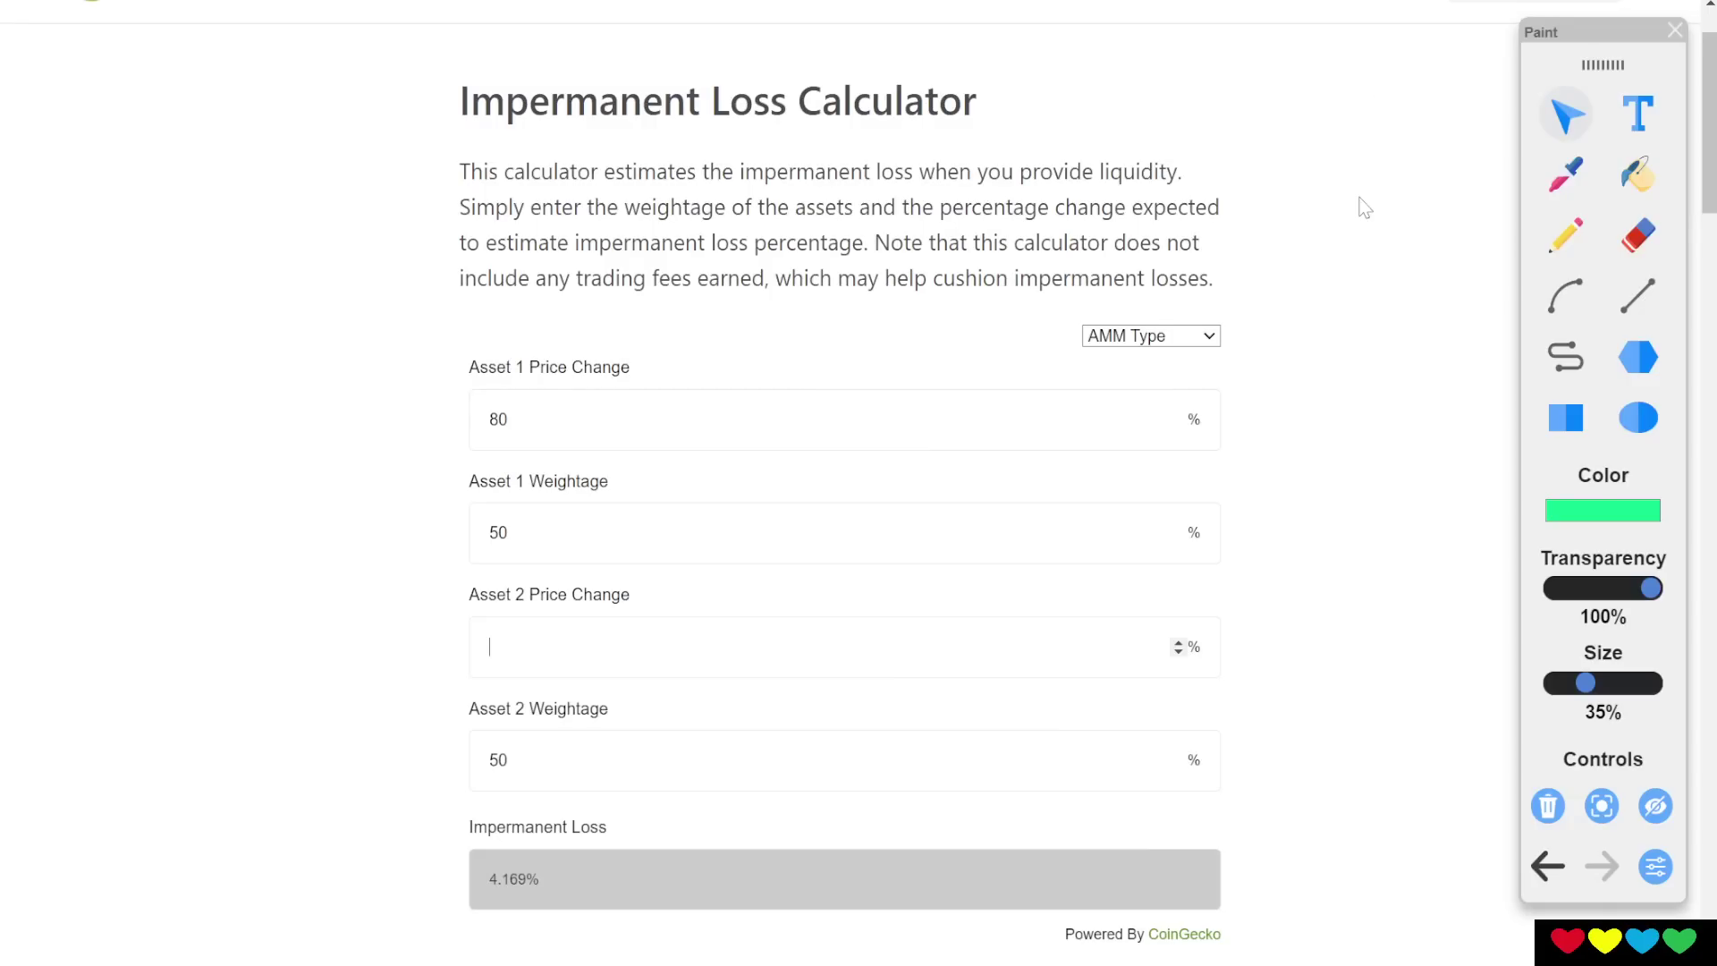
Set both Asset 1 Price Change and Asset 2 Price Change to 5000%.
double_click(498, 420)
key(BackSpace)
text(5000)
key(Tab)
key(Tab)
text(0)
click(557, 666)
double_click(506, 419)
click(494, 759)
click(542, 670)
key(BackSpace)
text(5000)
Set Asset 2 Price Change to 1000% and circle the impermanent loss result with the green pencil.
key(BackSpace)
key(BackSpace)
key(BackSpace)
key(BackSpace)
text(1000)
click(1566, 235)
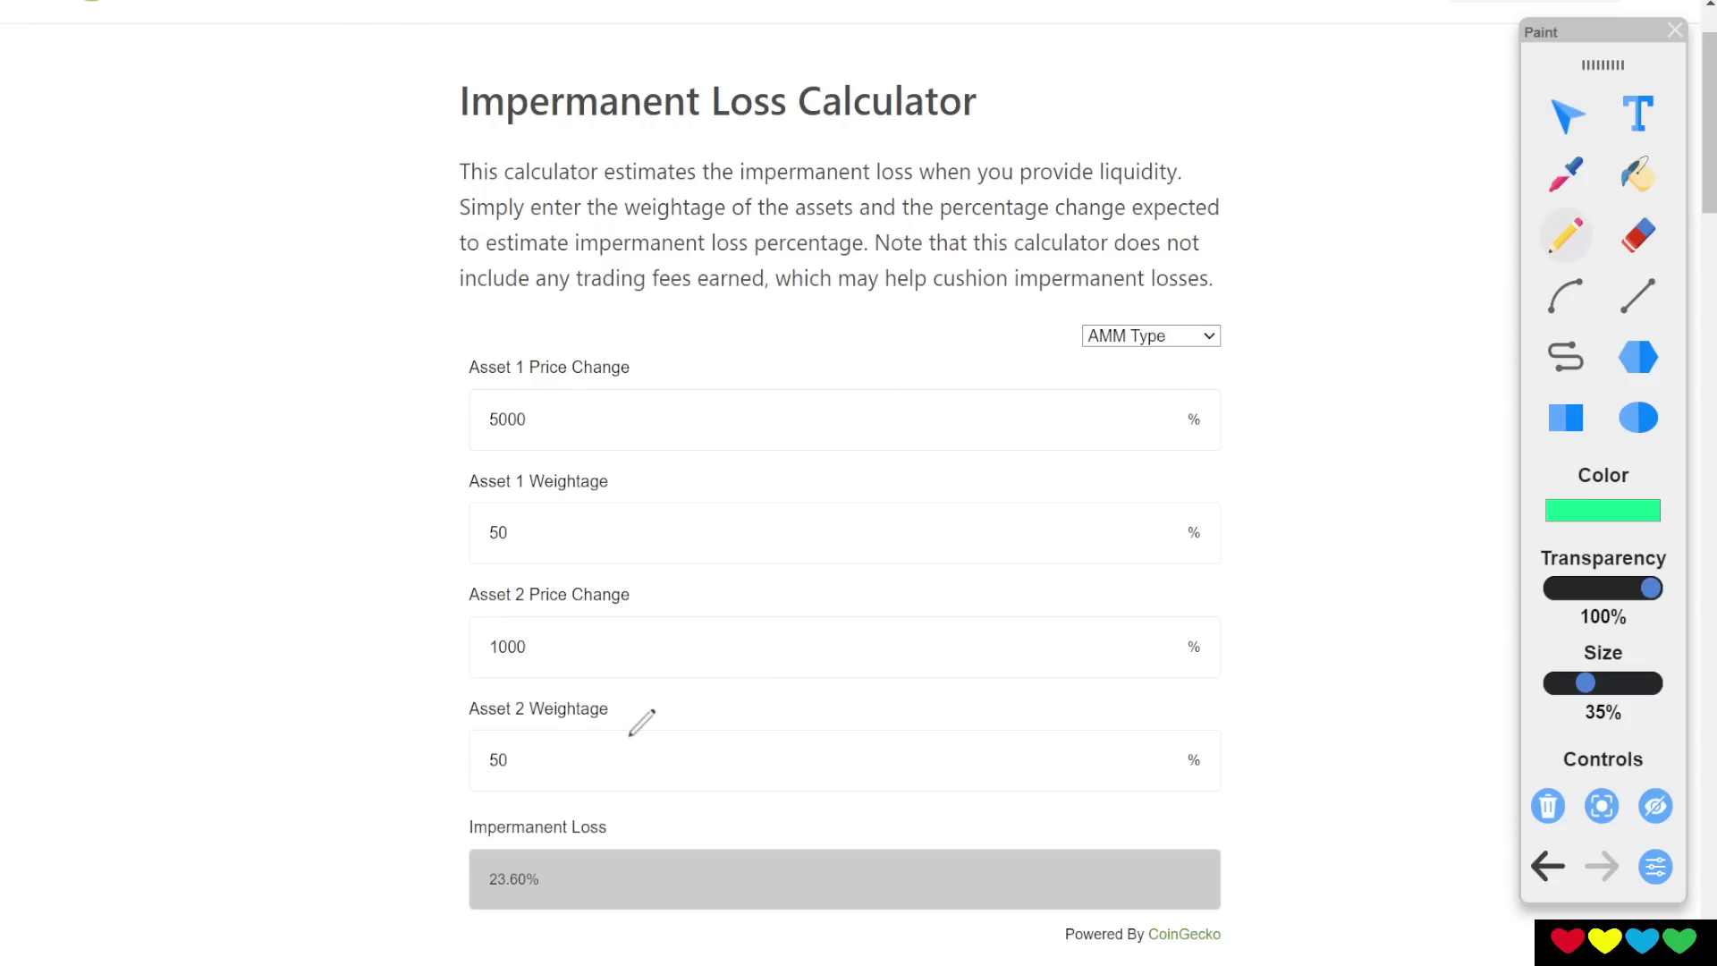
mouse_move(633, 819)
mouse_down()
mouse_move(487, 796)
mouse_move(431, 879)
mouse_move(481, 930)
mouse_move(586, 930)
mouse_move(632, 812)
mouse_up()
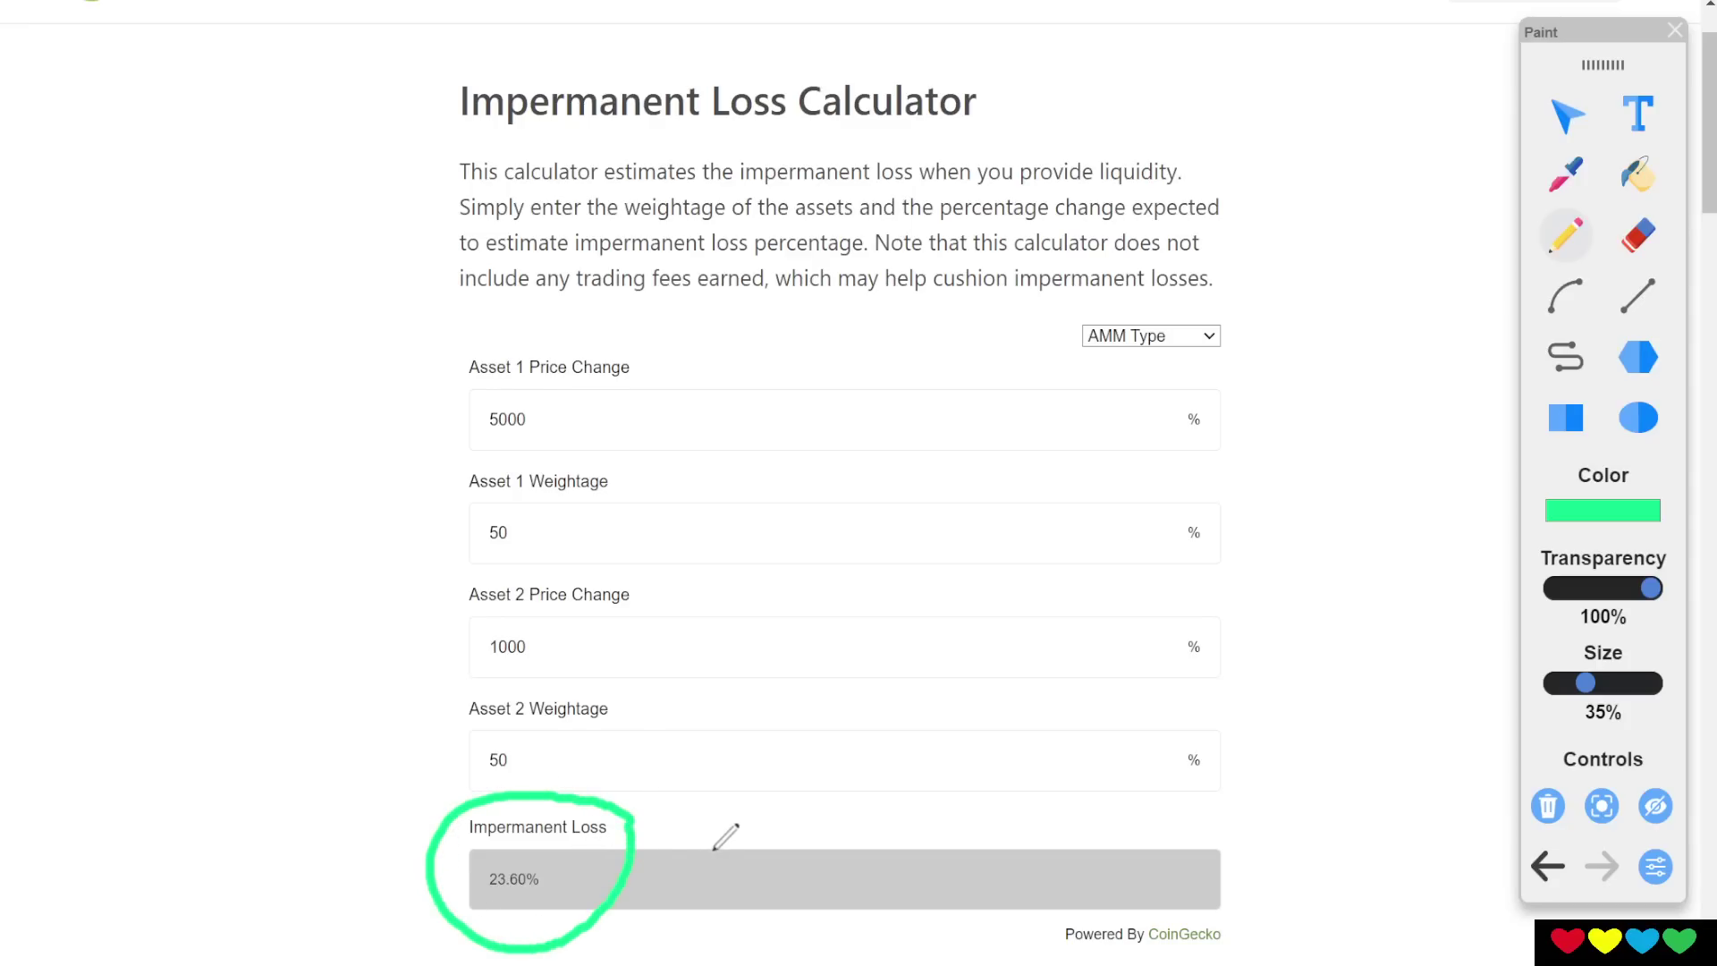
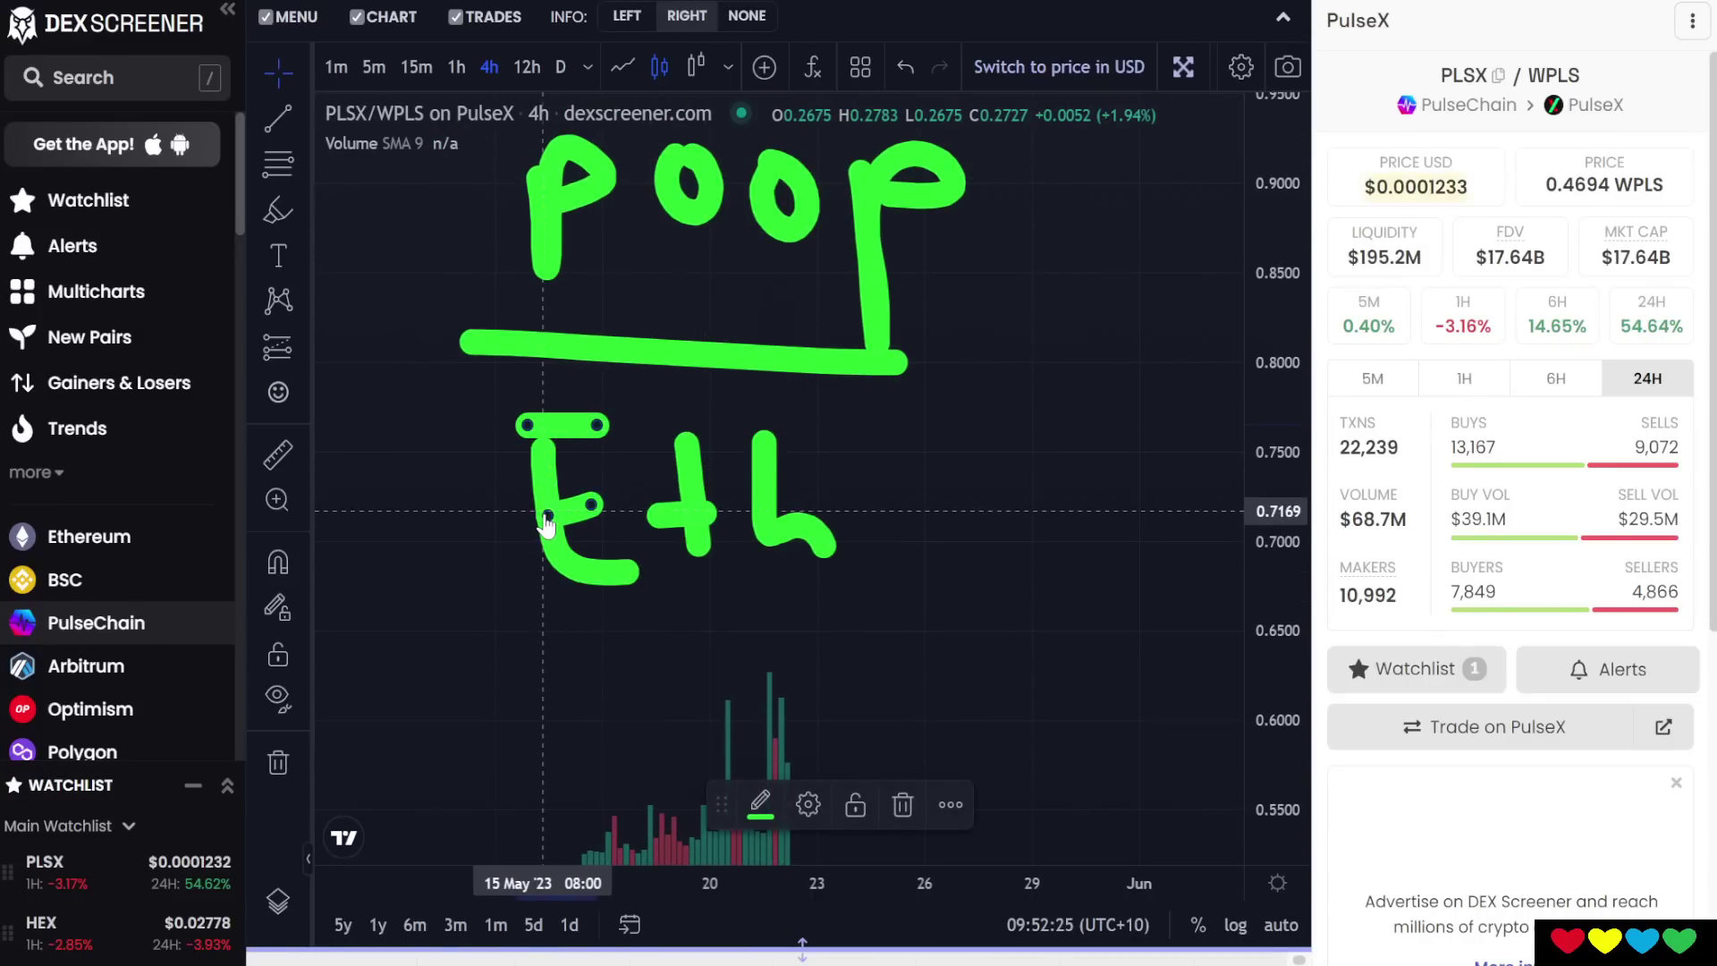
On the DEX Screener chart, delete a stroke of the handwritten "Eth" and sketch a green pitchfork and tomato freehand in an empty area.
key(Delete)
drag(495, 292, 579, 513)
click(278, 210)
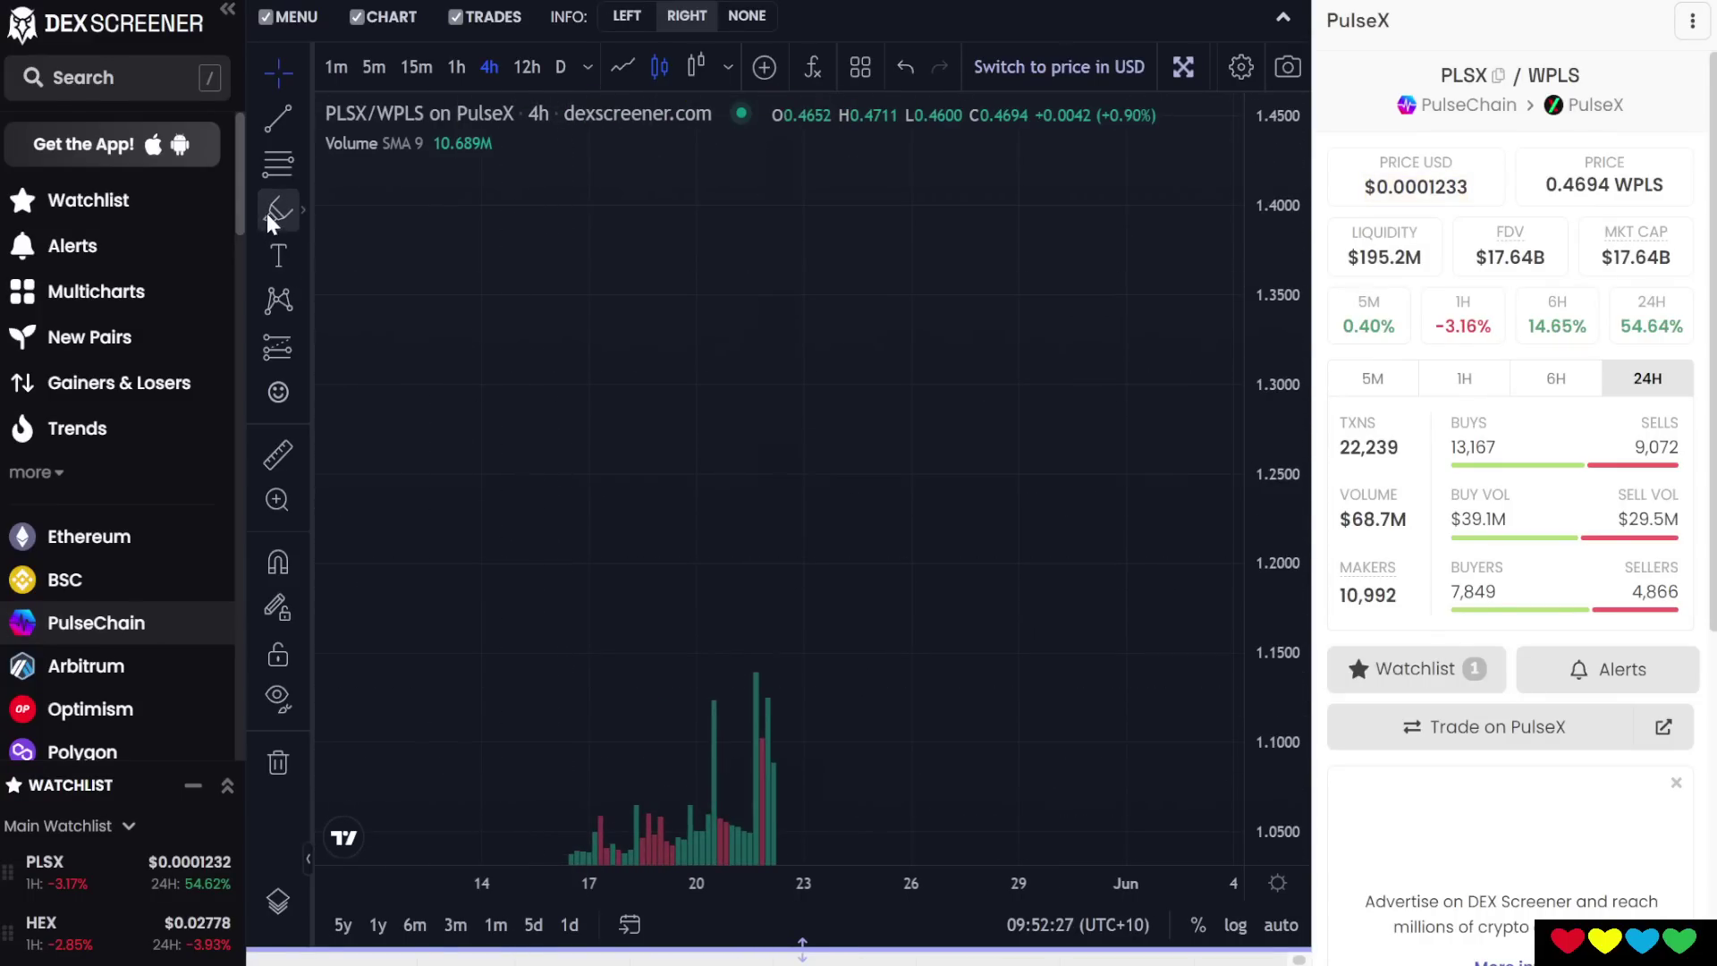
drag(468, 313, 421, 483)
mouse_move(461, 362)
mouse_down()
mouse_move(549, 245)
mouse_move(473, 330)
mouse_move(429, 237)
mouse_up()
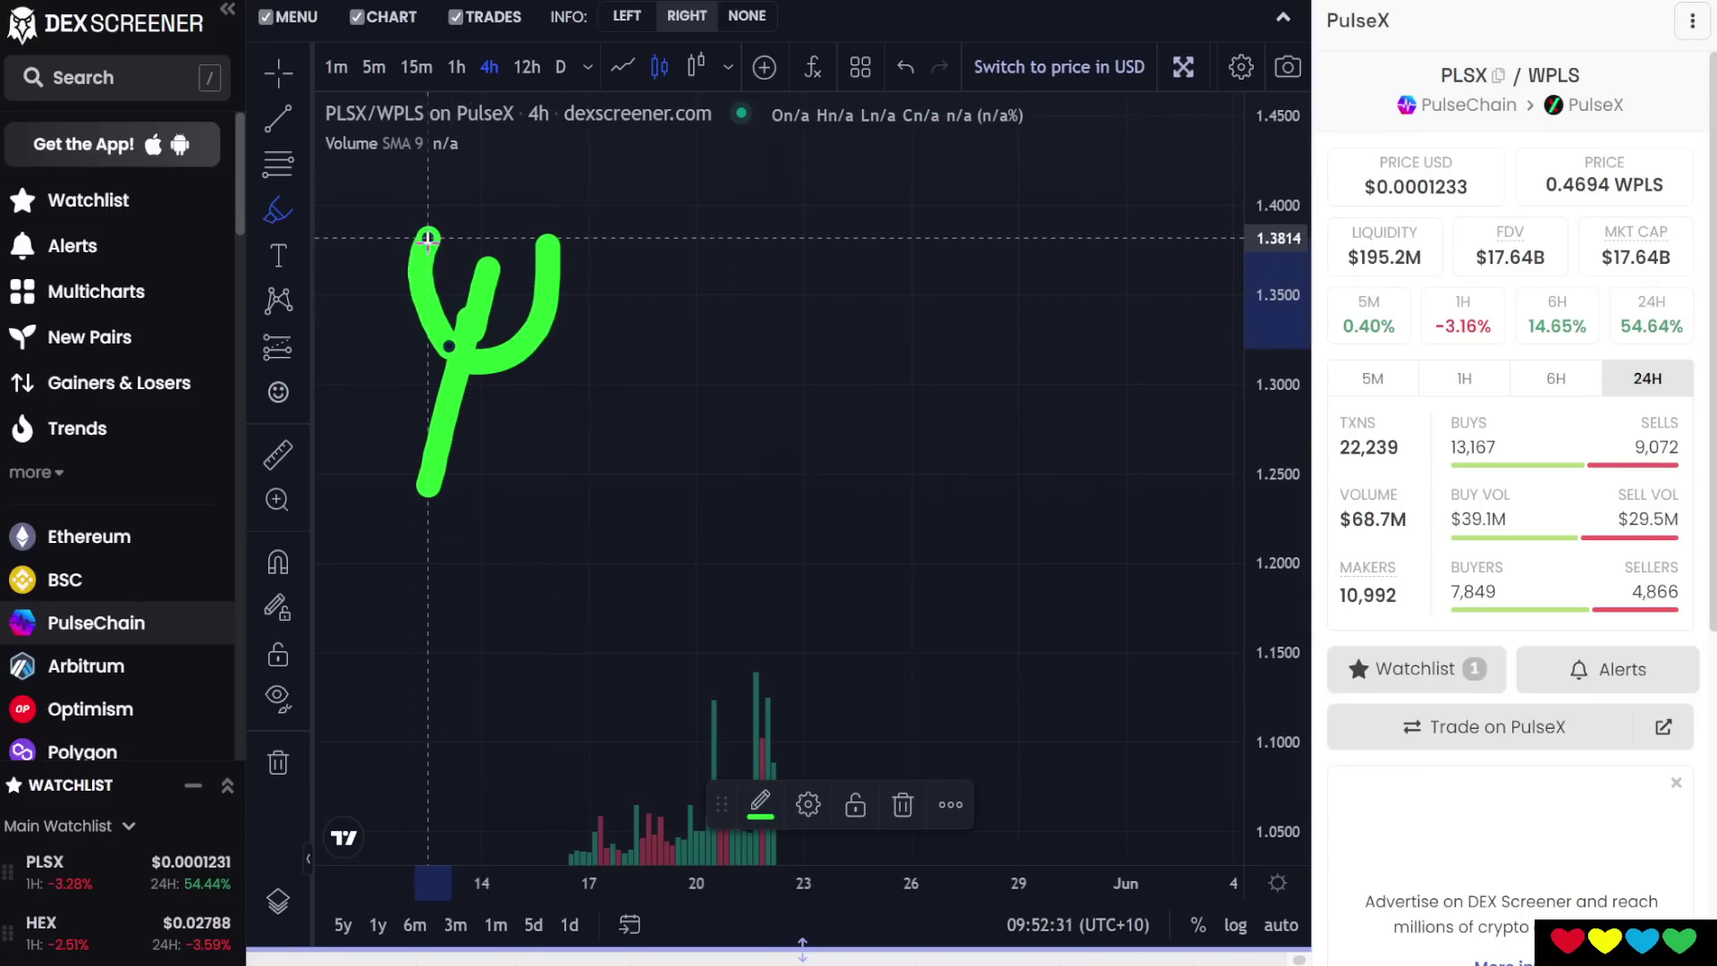
mouse_move(525, 465)
mouse_down()
mouse_move(552, 548)
mouse_move(537, 428)
mouse_move(553, 461)
mouse_move(590, 436)
mouse_up()
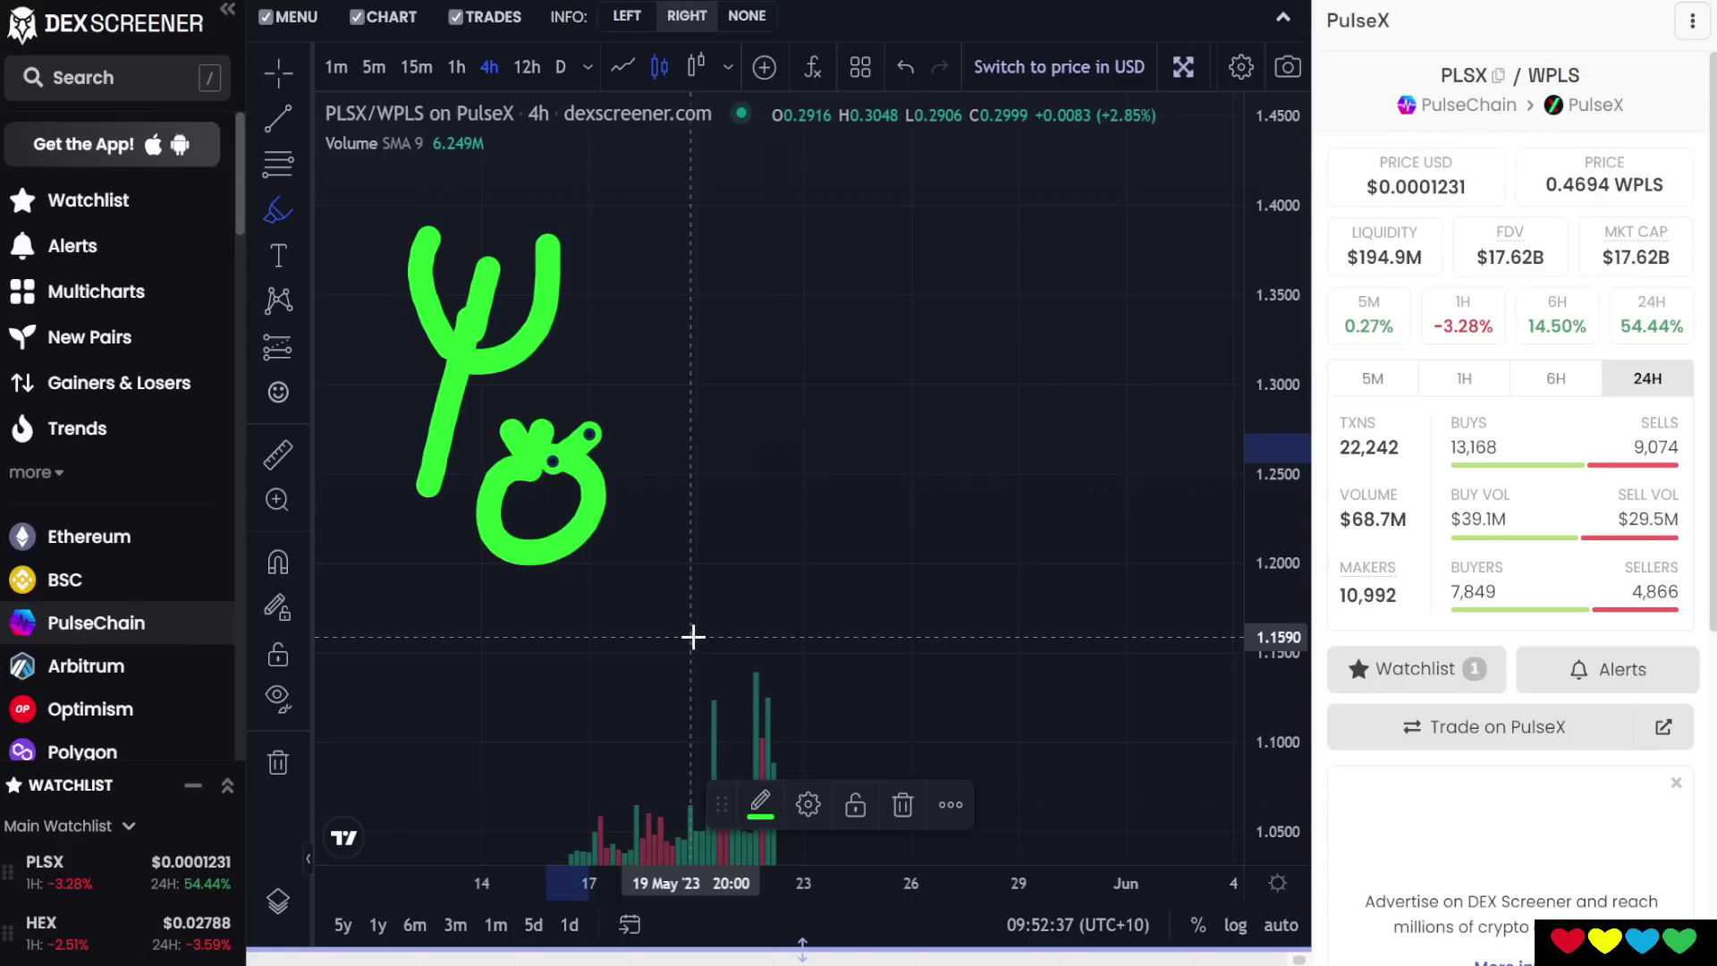
Add a text label reading "Tick of Friendship" beside the pitchfork sketch.
scroll(679, 491, up, 2)
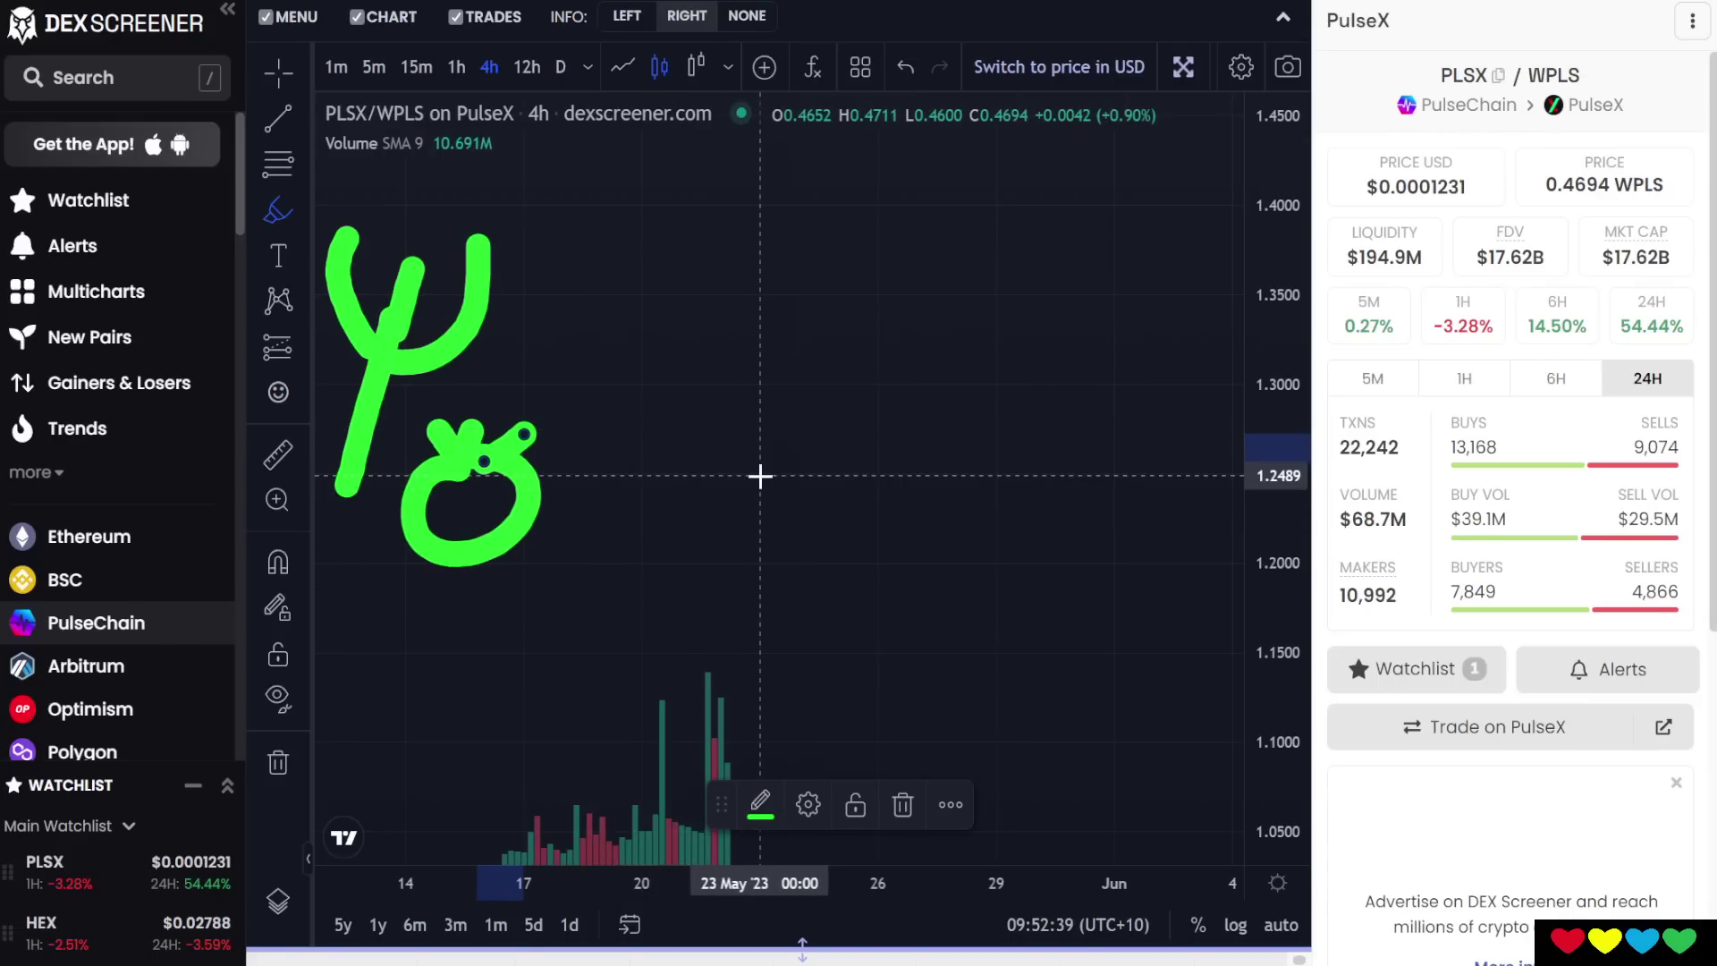
scroll(885, 372, down, 1)
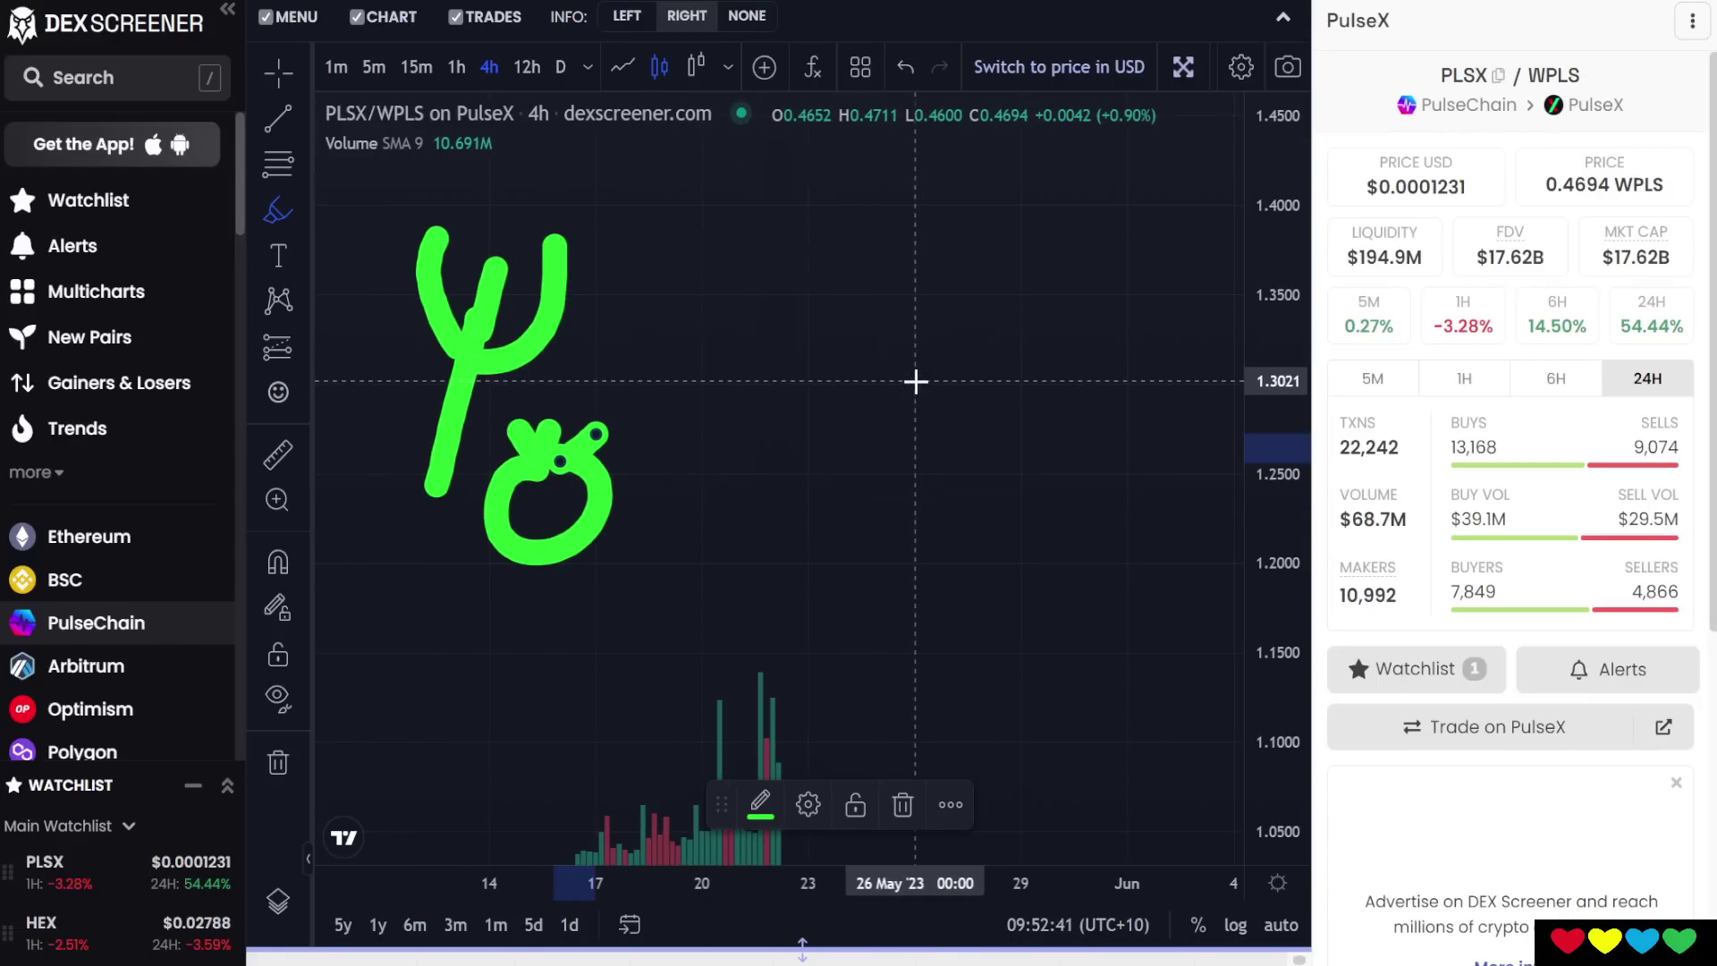
click(271, 259)
click(729, 215)
text(Tick of Fri)
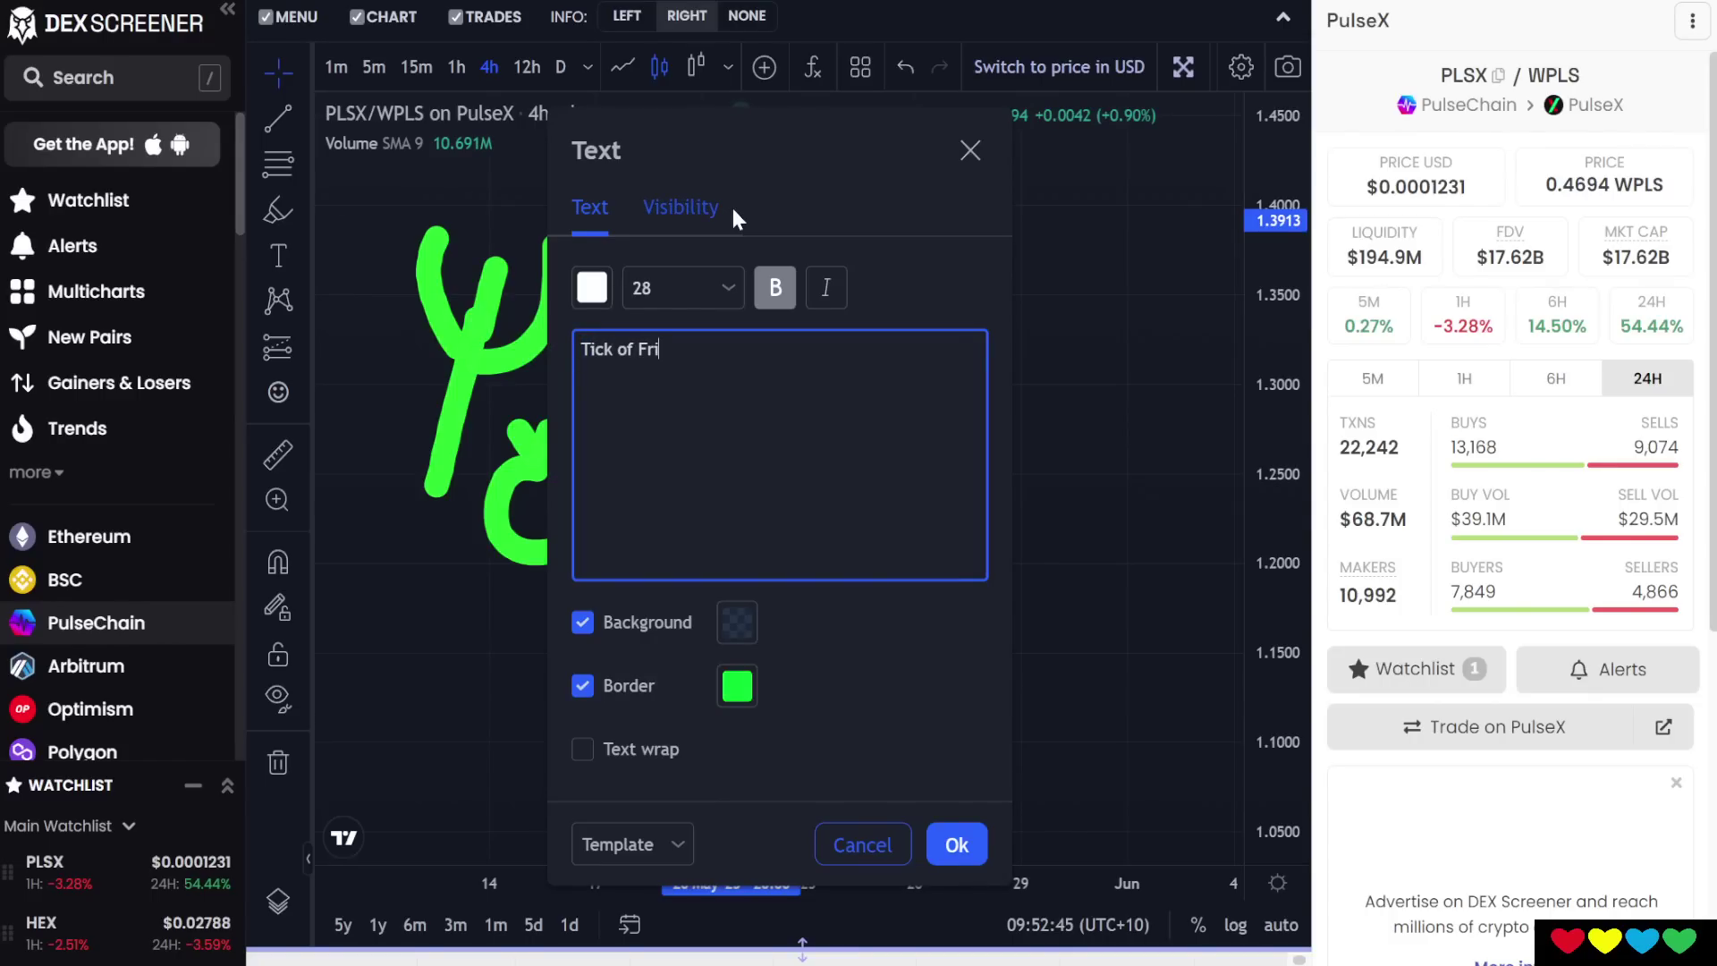
text(endship)
key(BackSpace)
key(BackSpace)
key(BackSpace)
text(hip)
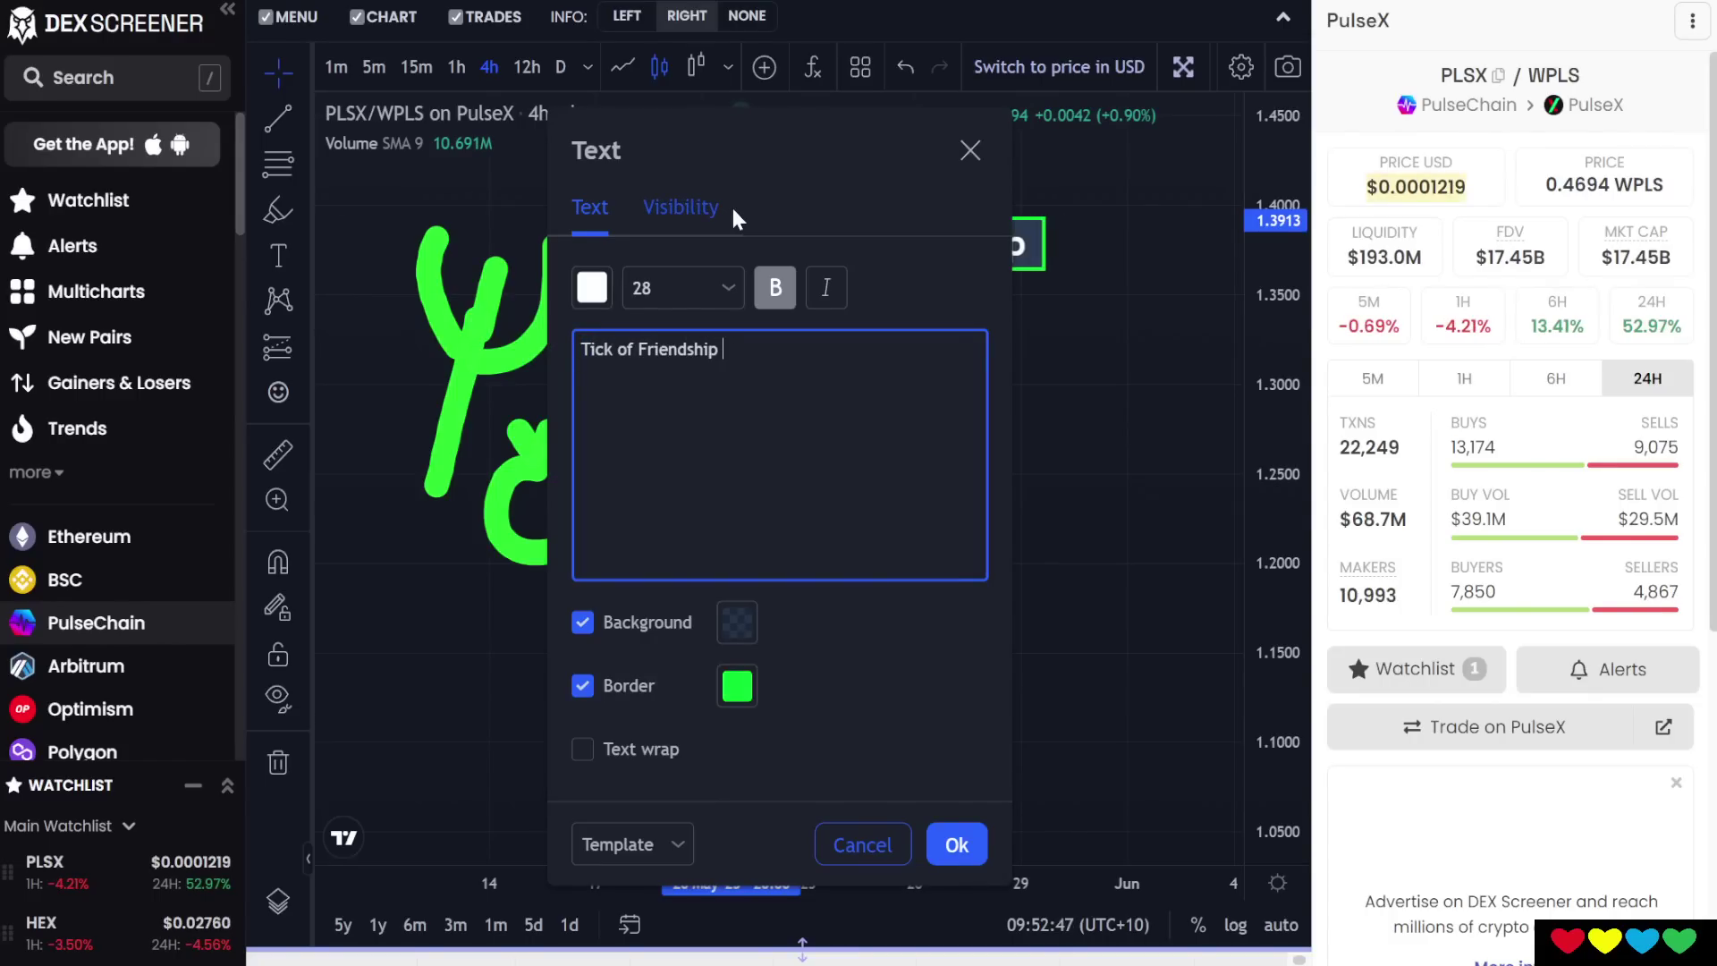
Append a green check mark emoji to the "Tick of Friendship" label, confirm the text and move the label slightly higher.
key(super+period)
text(chec)
key(Right)
key(Return)
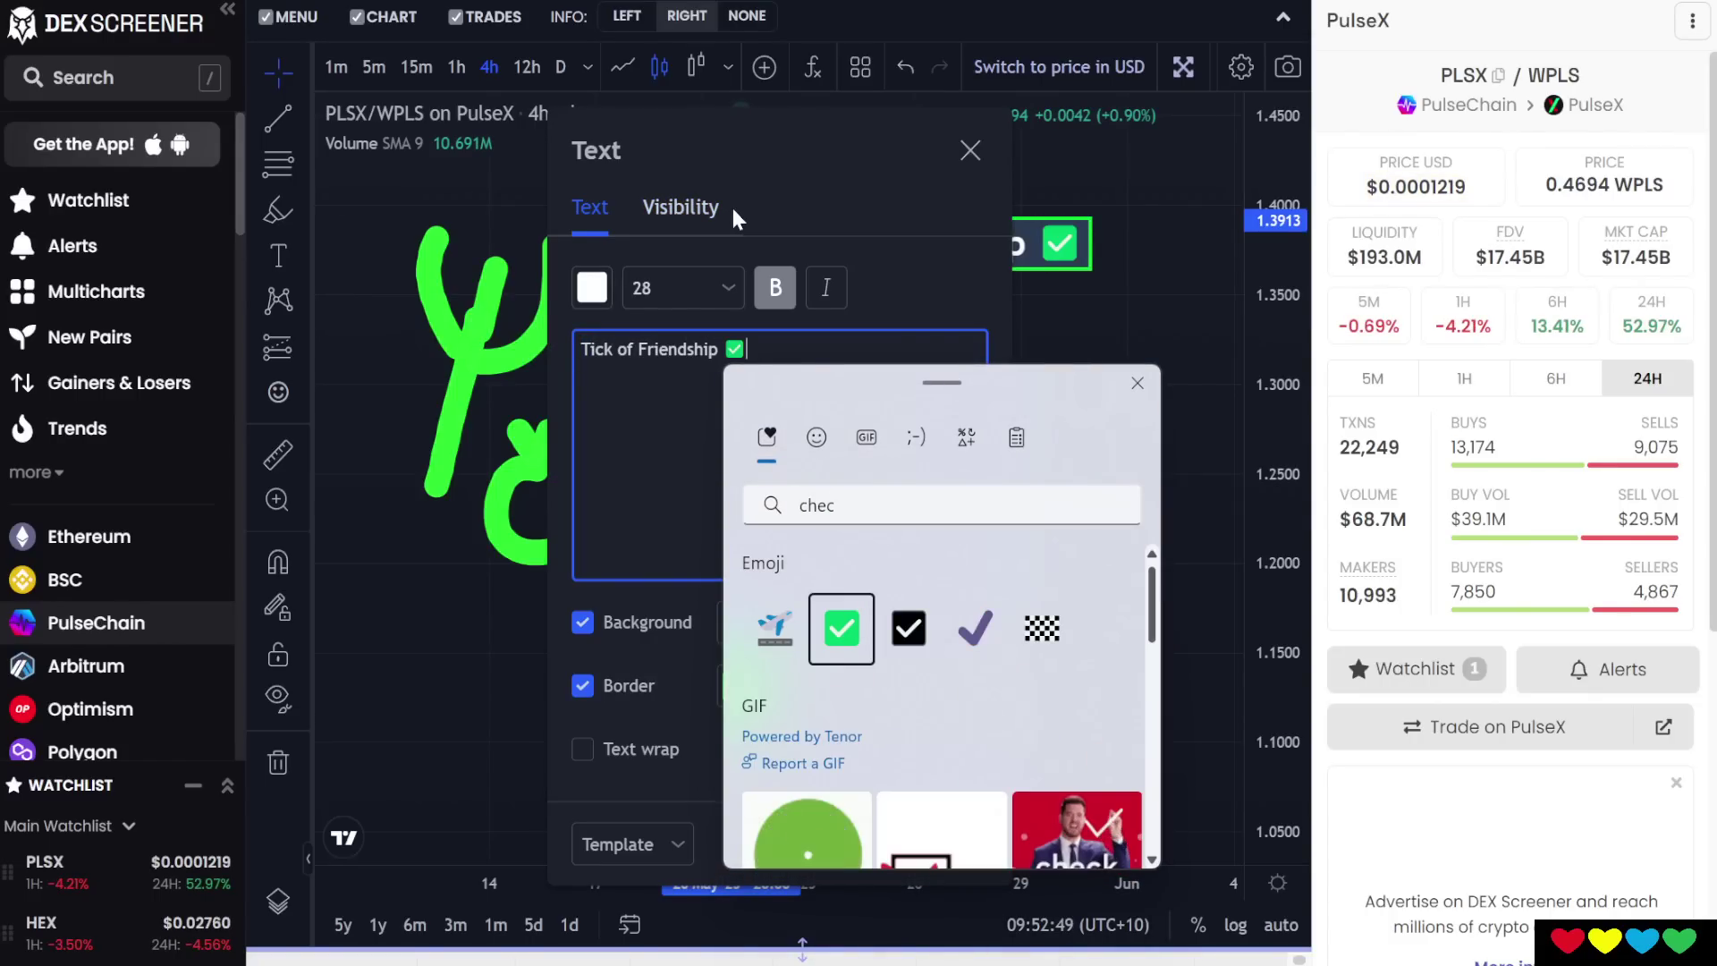
key(Escape)
click(953, 874)
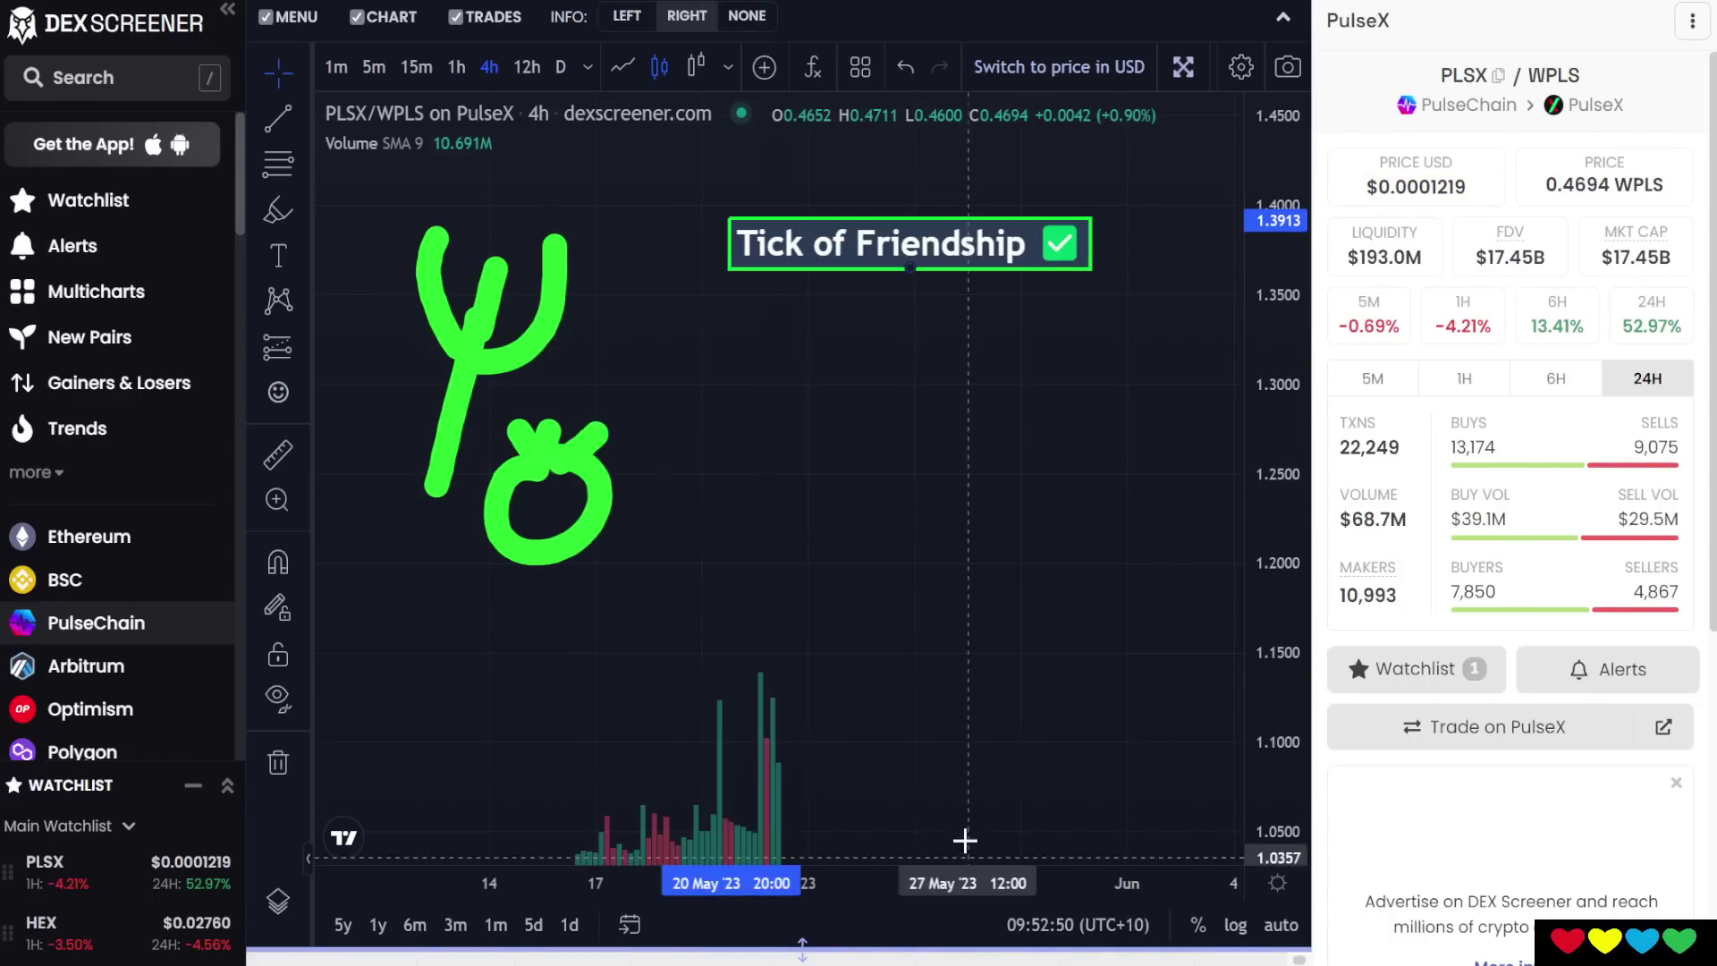
click(820, 300)
Draw a rectangle below the label from 26 May to 01 June, between about 1.2964 and 1.1859.
click(301, 211)
click(302, 250)
click(302, 211)
click(368, 313)
drag(915, 390, 1133, 588)
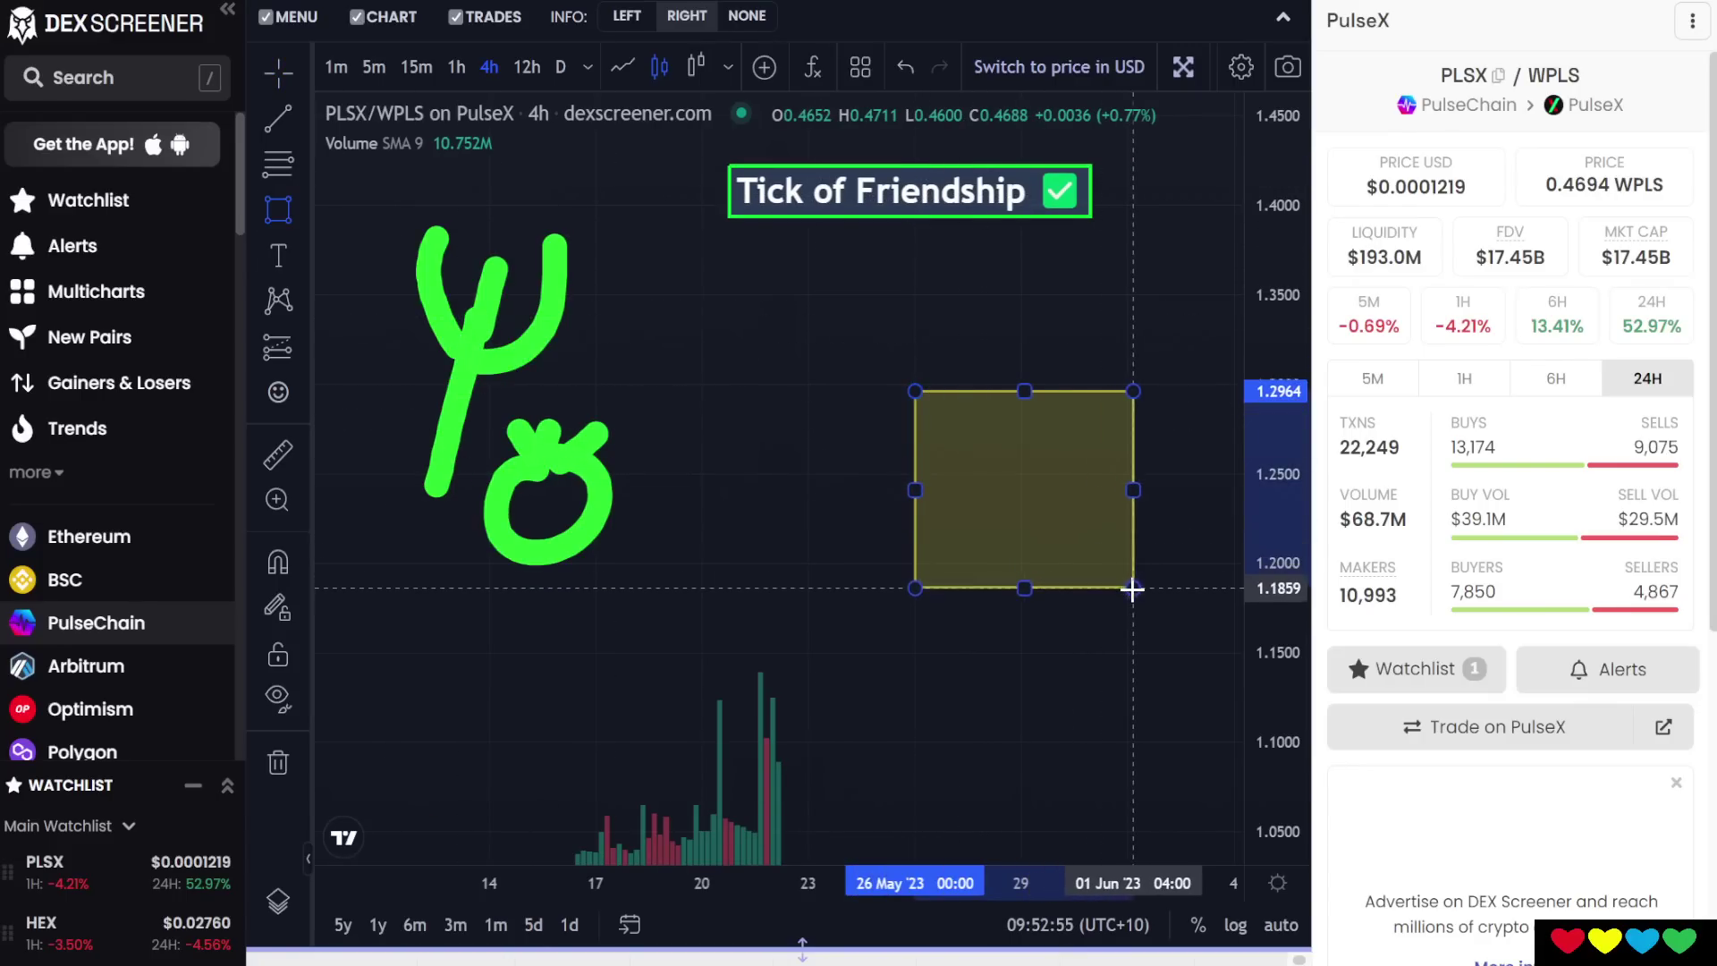
Draw a curved green arrow with the Highlighter from the rectangle's upper edge to the pitchfork sketch.
click(302, 209)
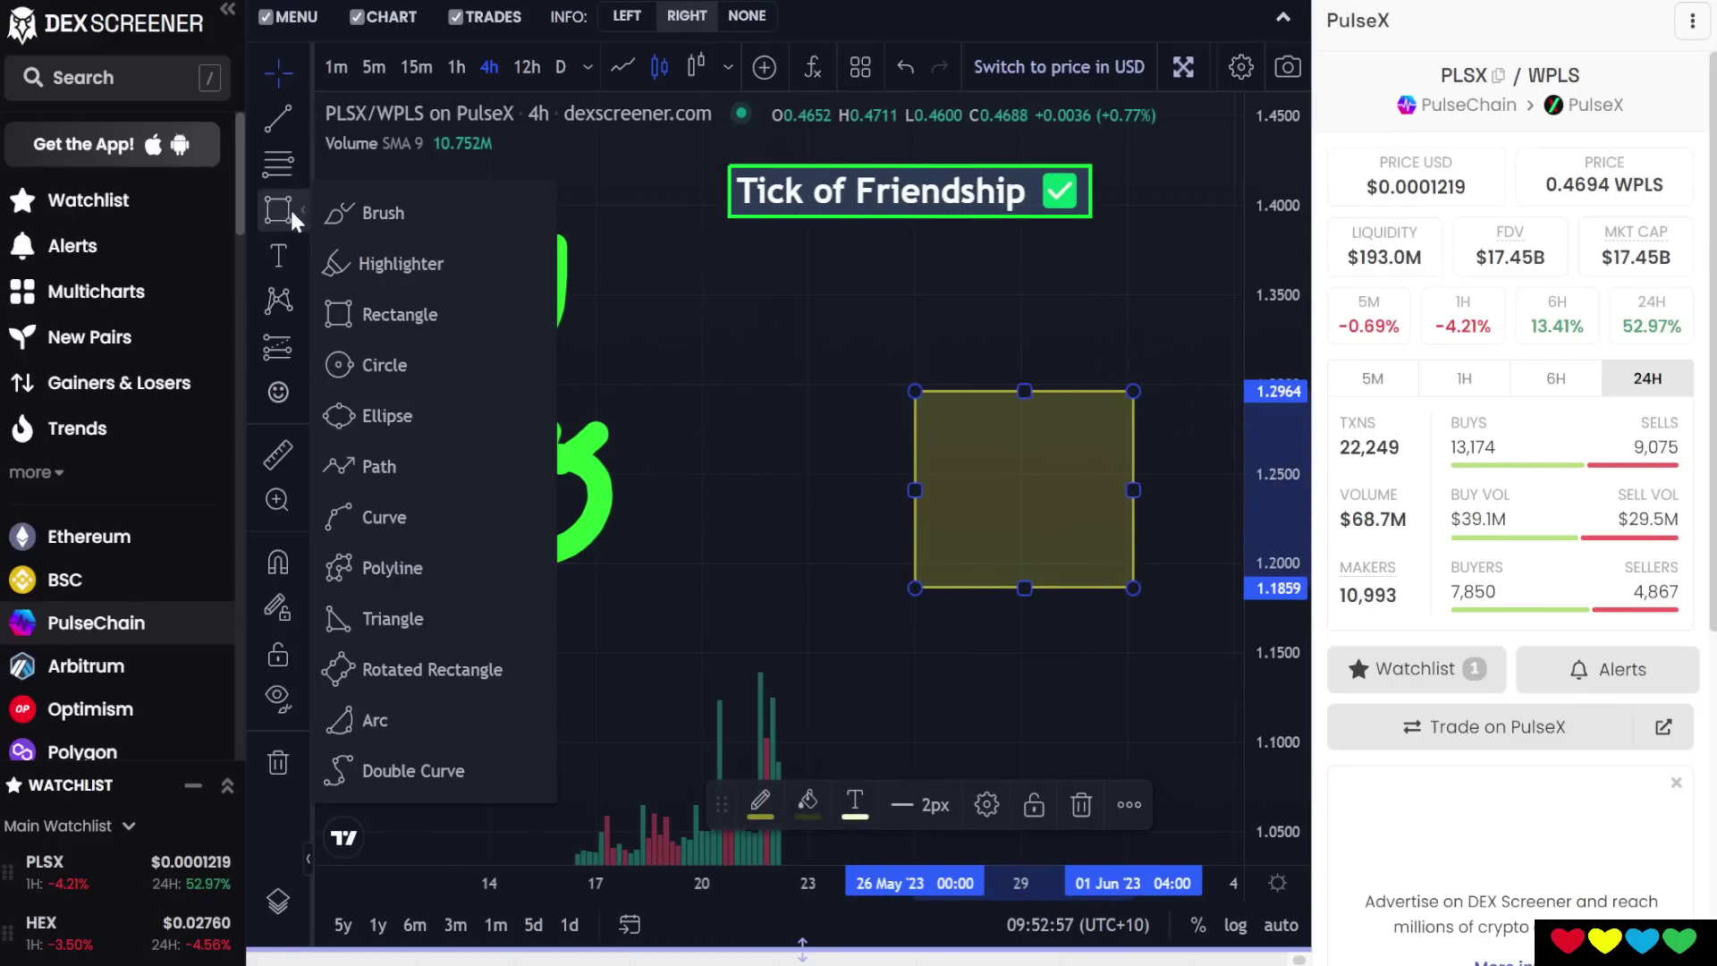
click(375, 263)
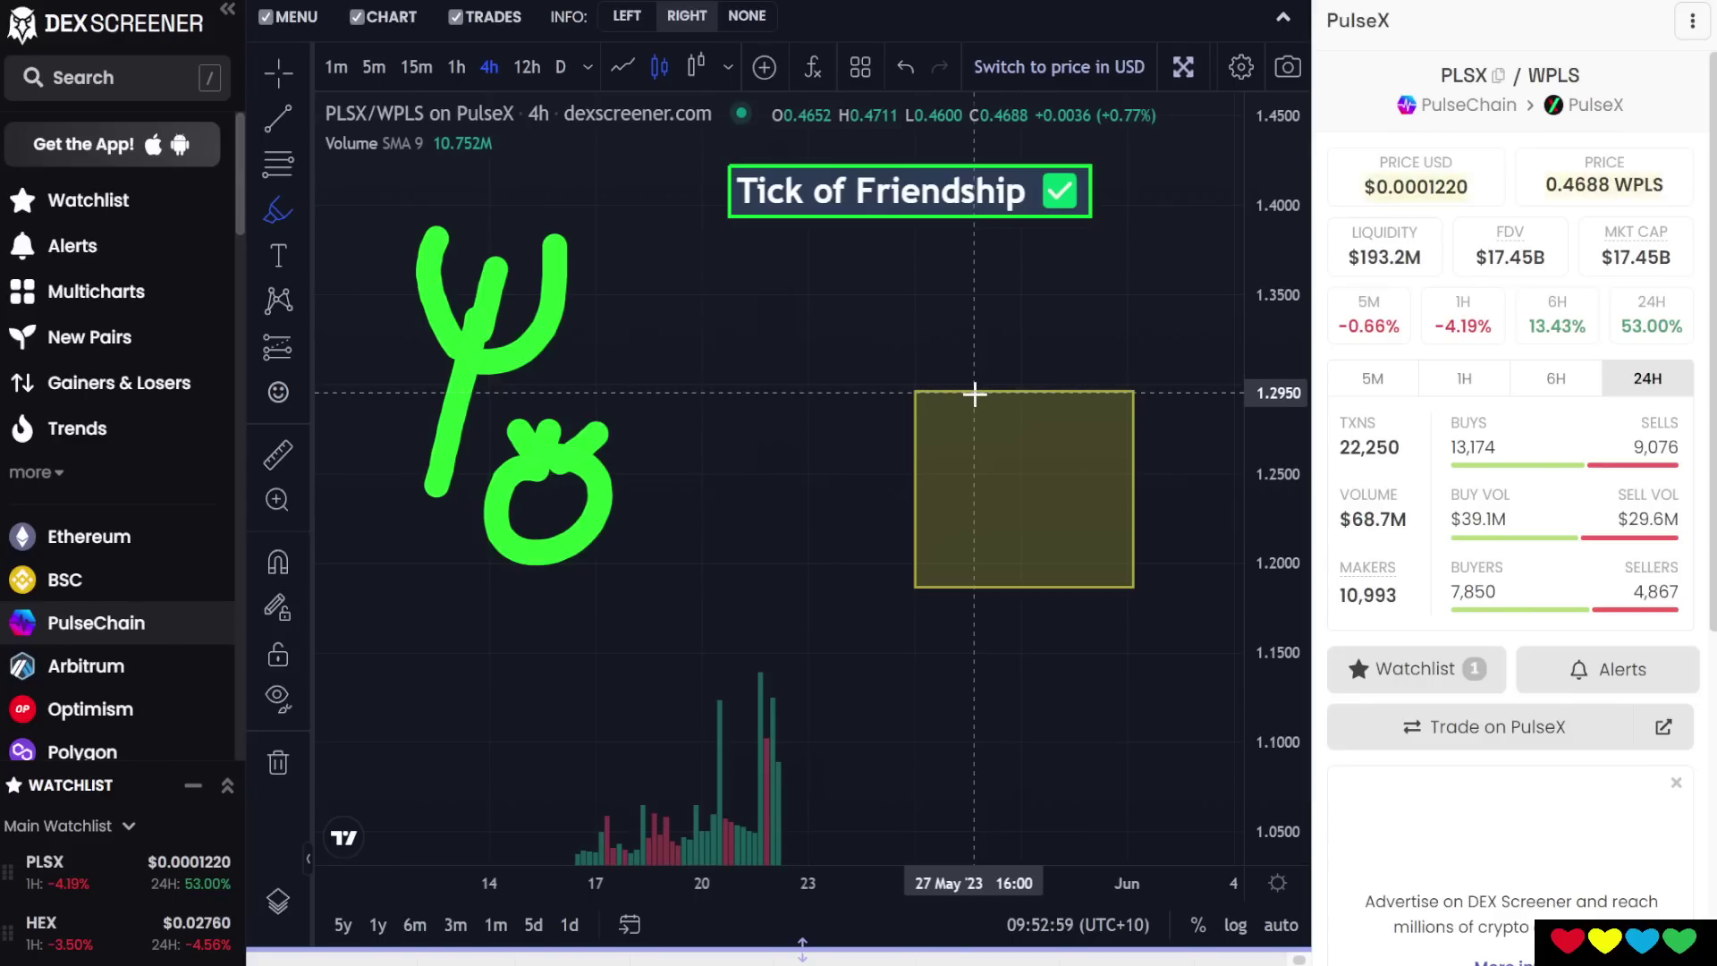
mouse_move(975, 394)
mouse_down()
mouse_move(836, 287)
mouse_move(613, 326)
mouse_move(640, 250)
mouse_move(632, 346)
mouse_move(685, 372)
mouse_up()
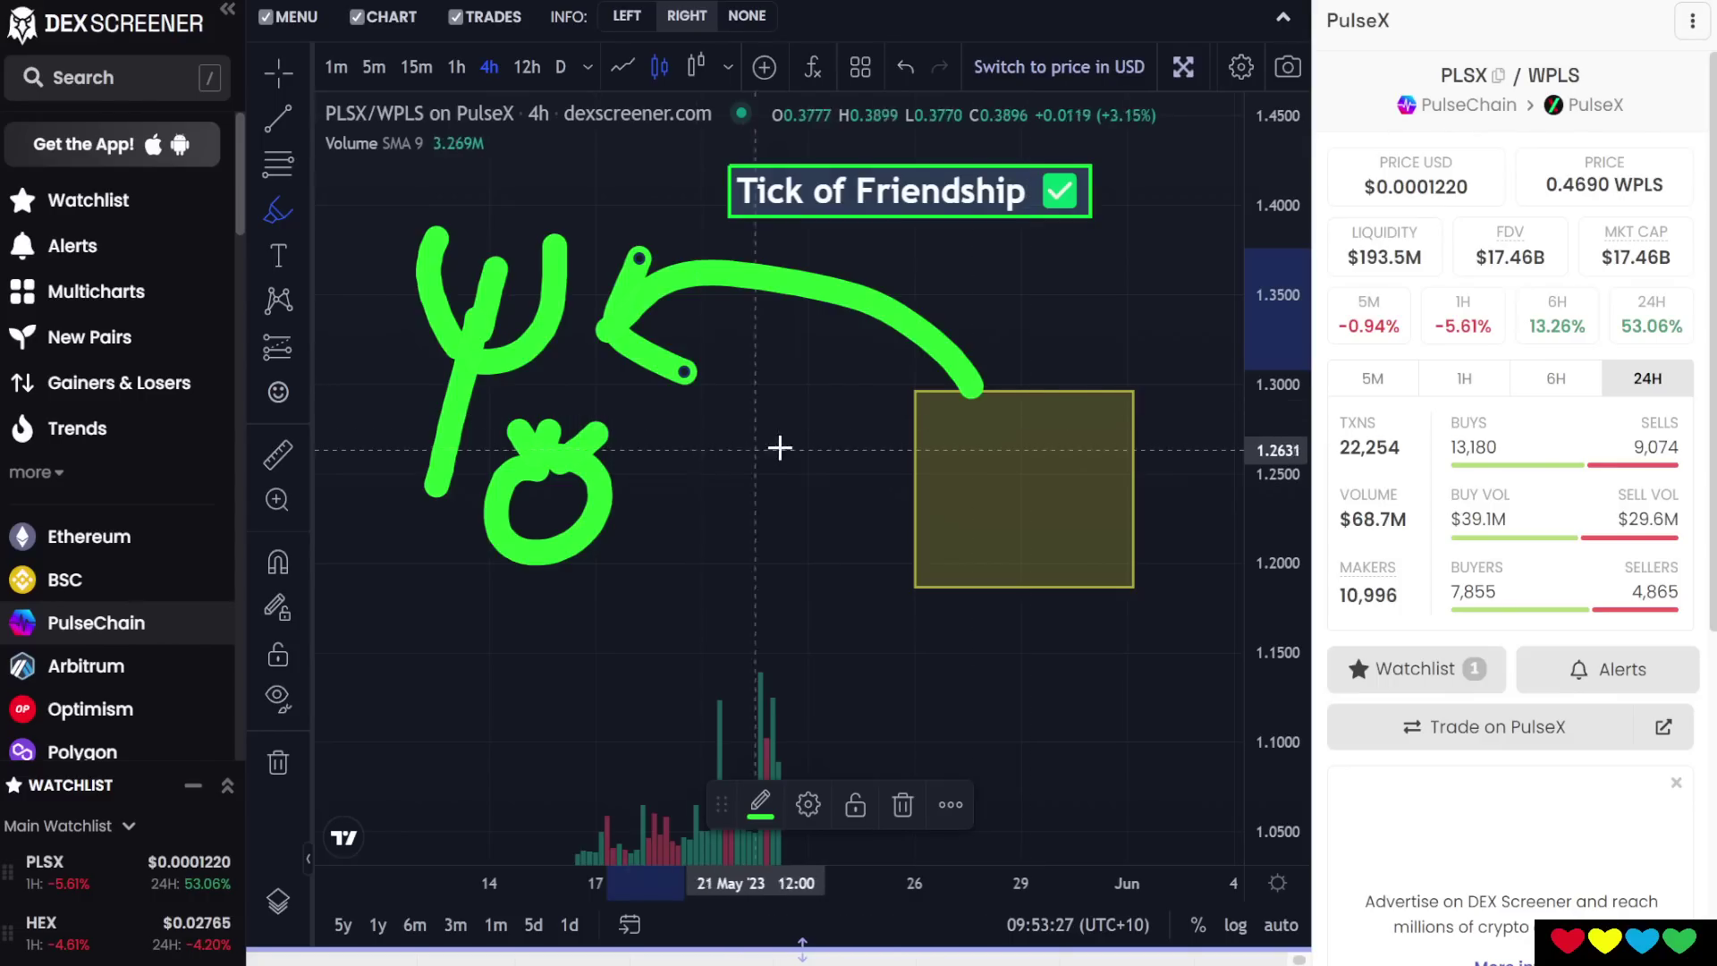
key(Escape)
Start a text label below the rectangle with two lines, "The Non-Ticked Dark Side" and "Gamblor Mode Strategy".
drag(772, 491, 682, 314)
drag(1246, 280, 1270, 386)
drag(831, 590, 805, 525)
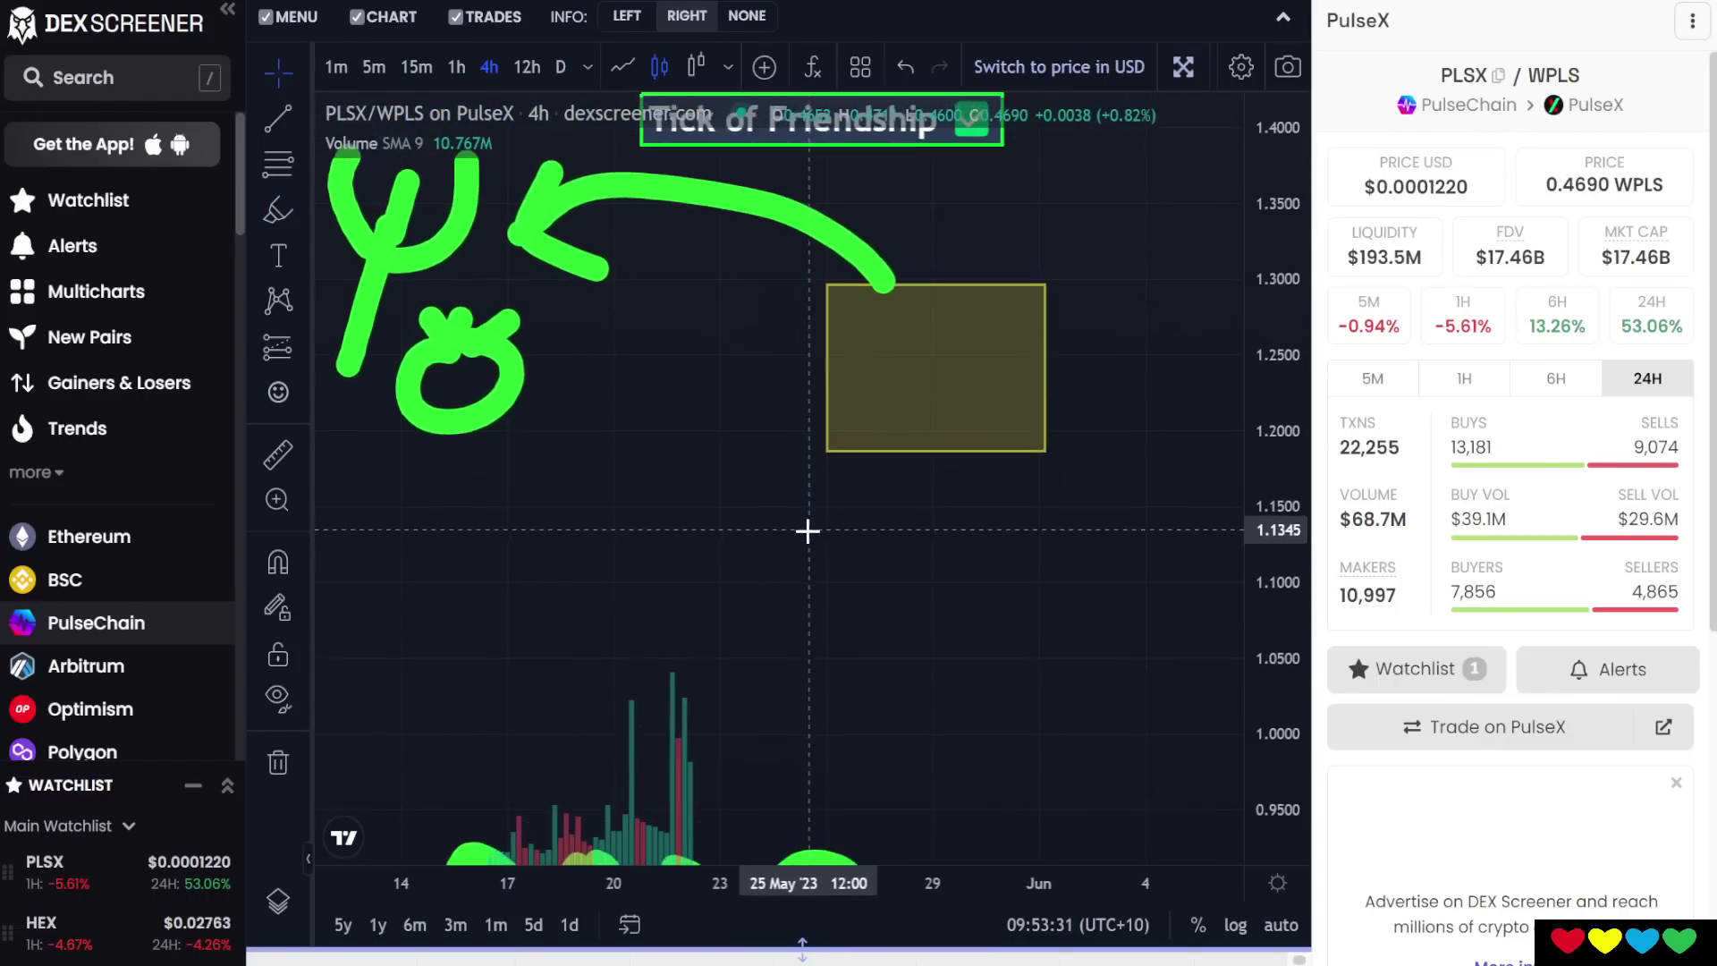
click(278, 256)
click(683, 517)
text(The Non-)
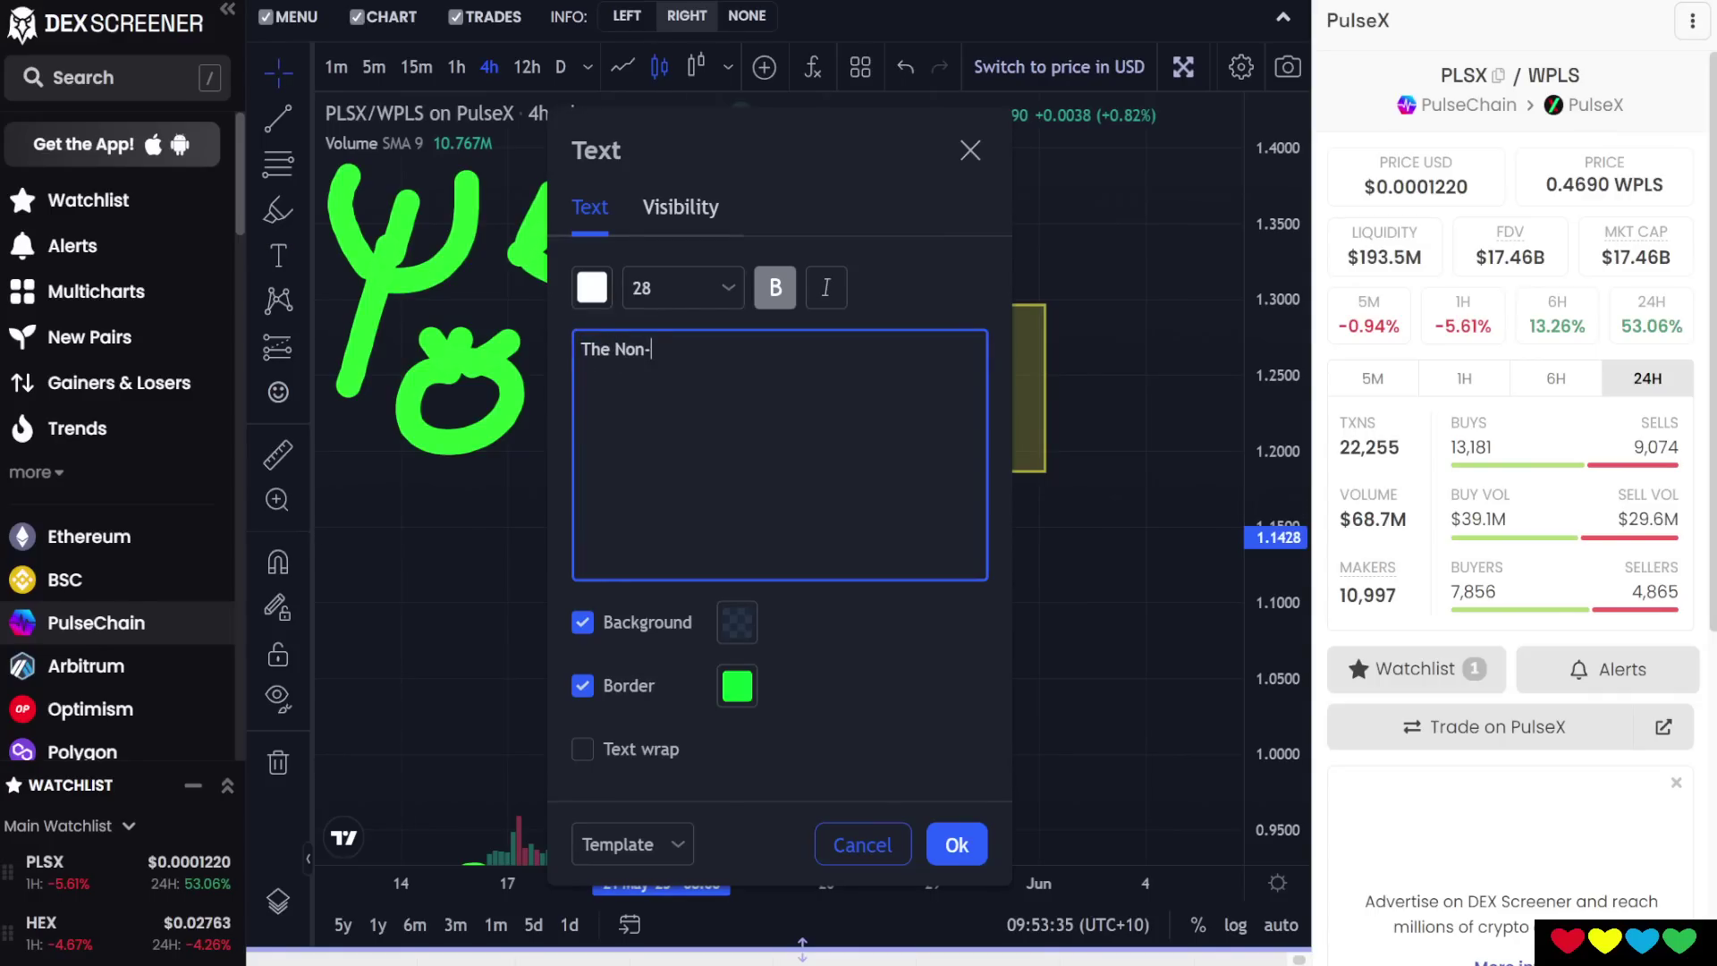
text(Ticked Dark Side)
key(Return)
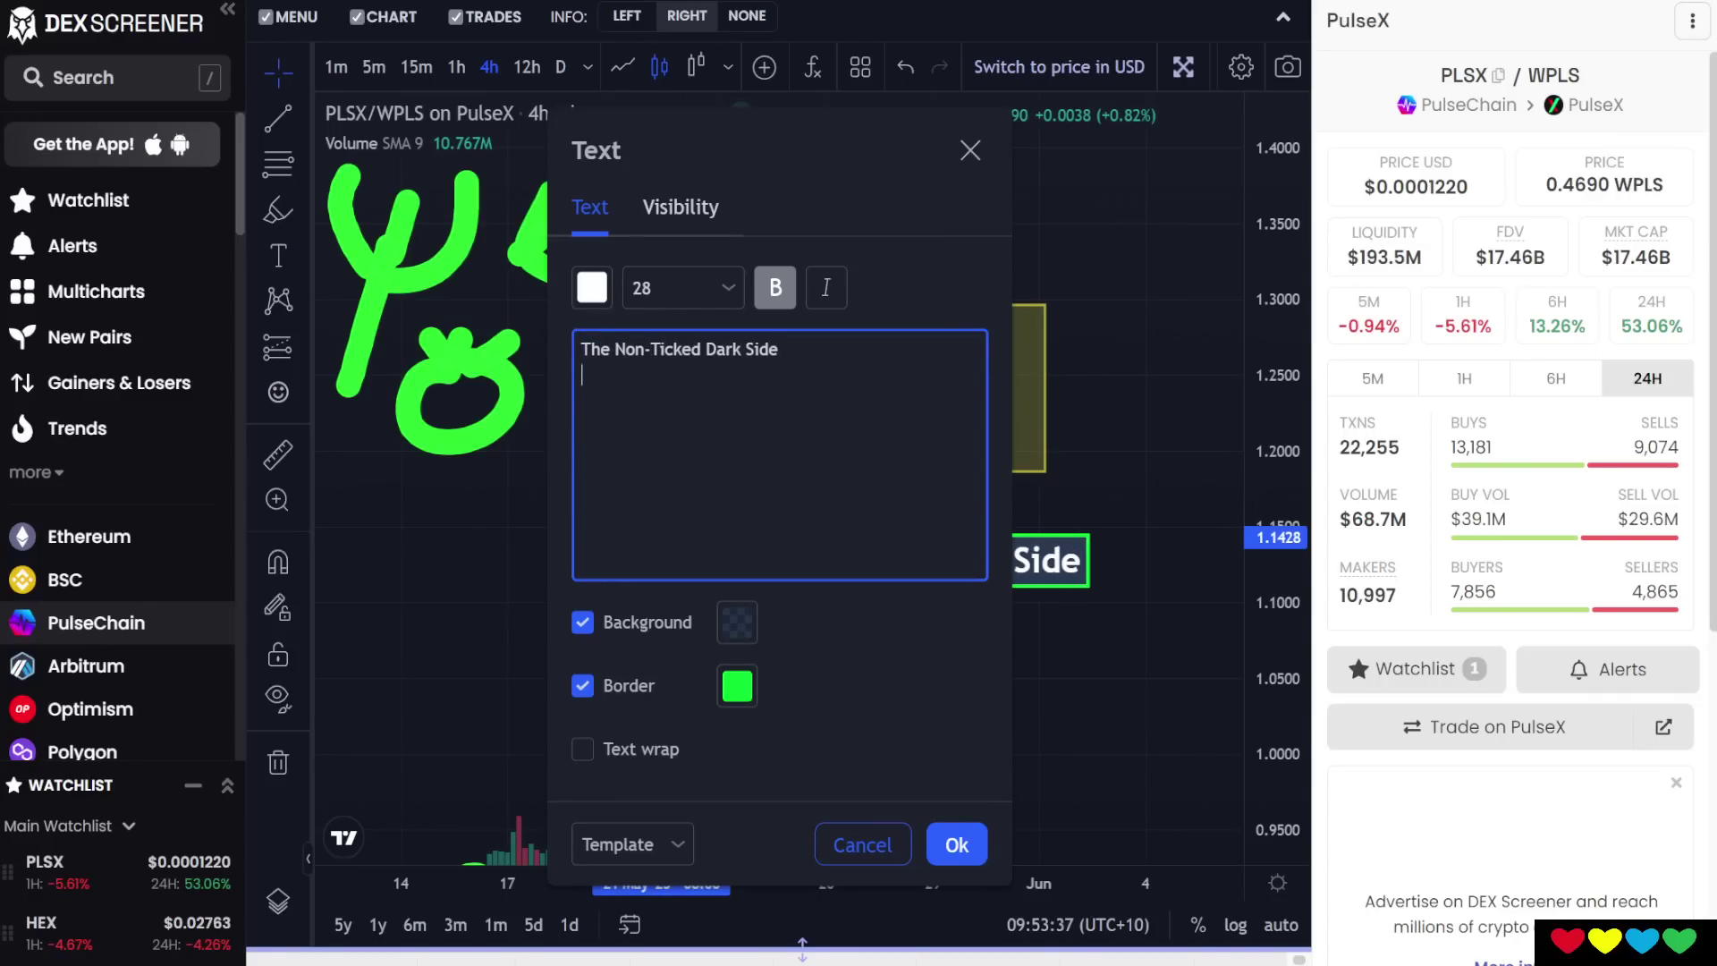
text(Gamblor Mode Strategy)
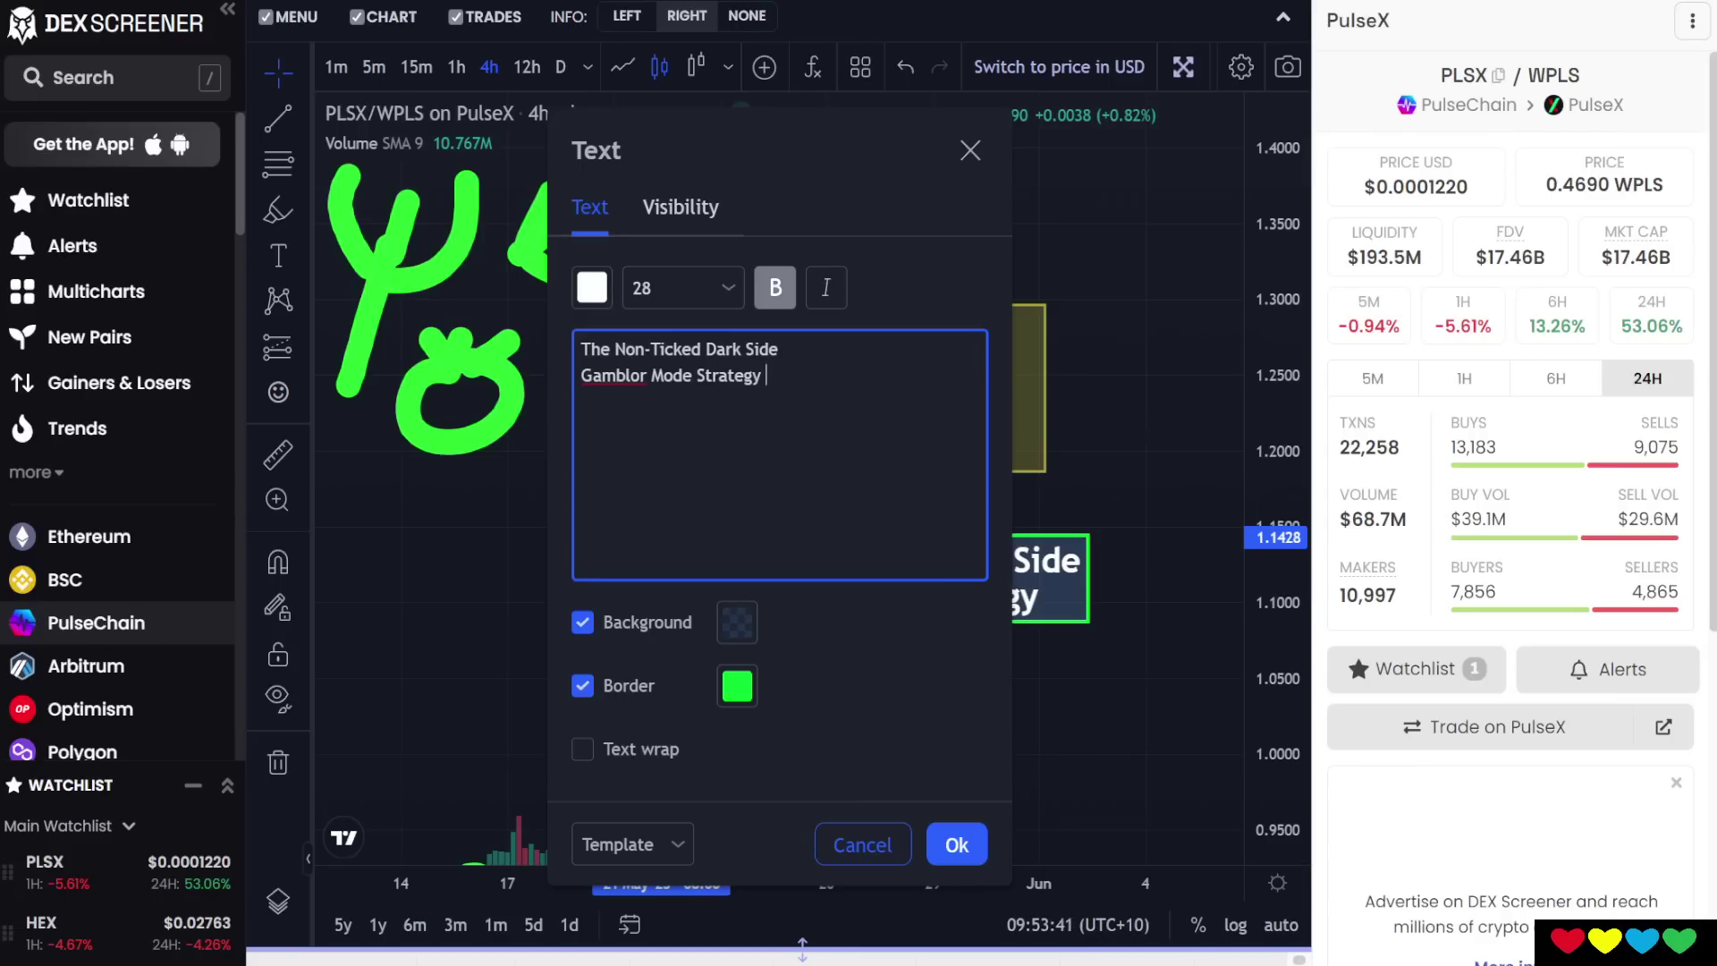
Append a slot machine emoji to the strategy label, make its border red and confirm the text.
key(super+period)
text(casin)
key(Down)
key(Return)
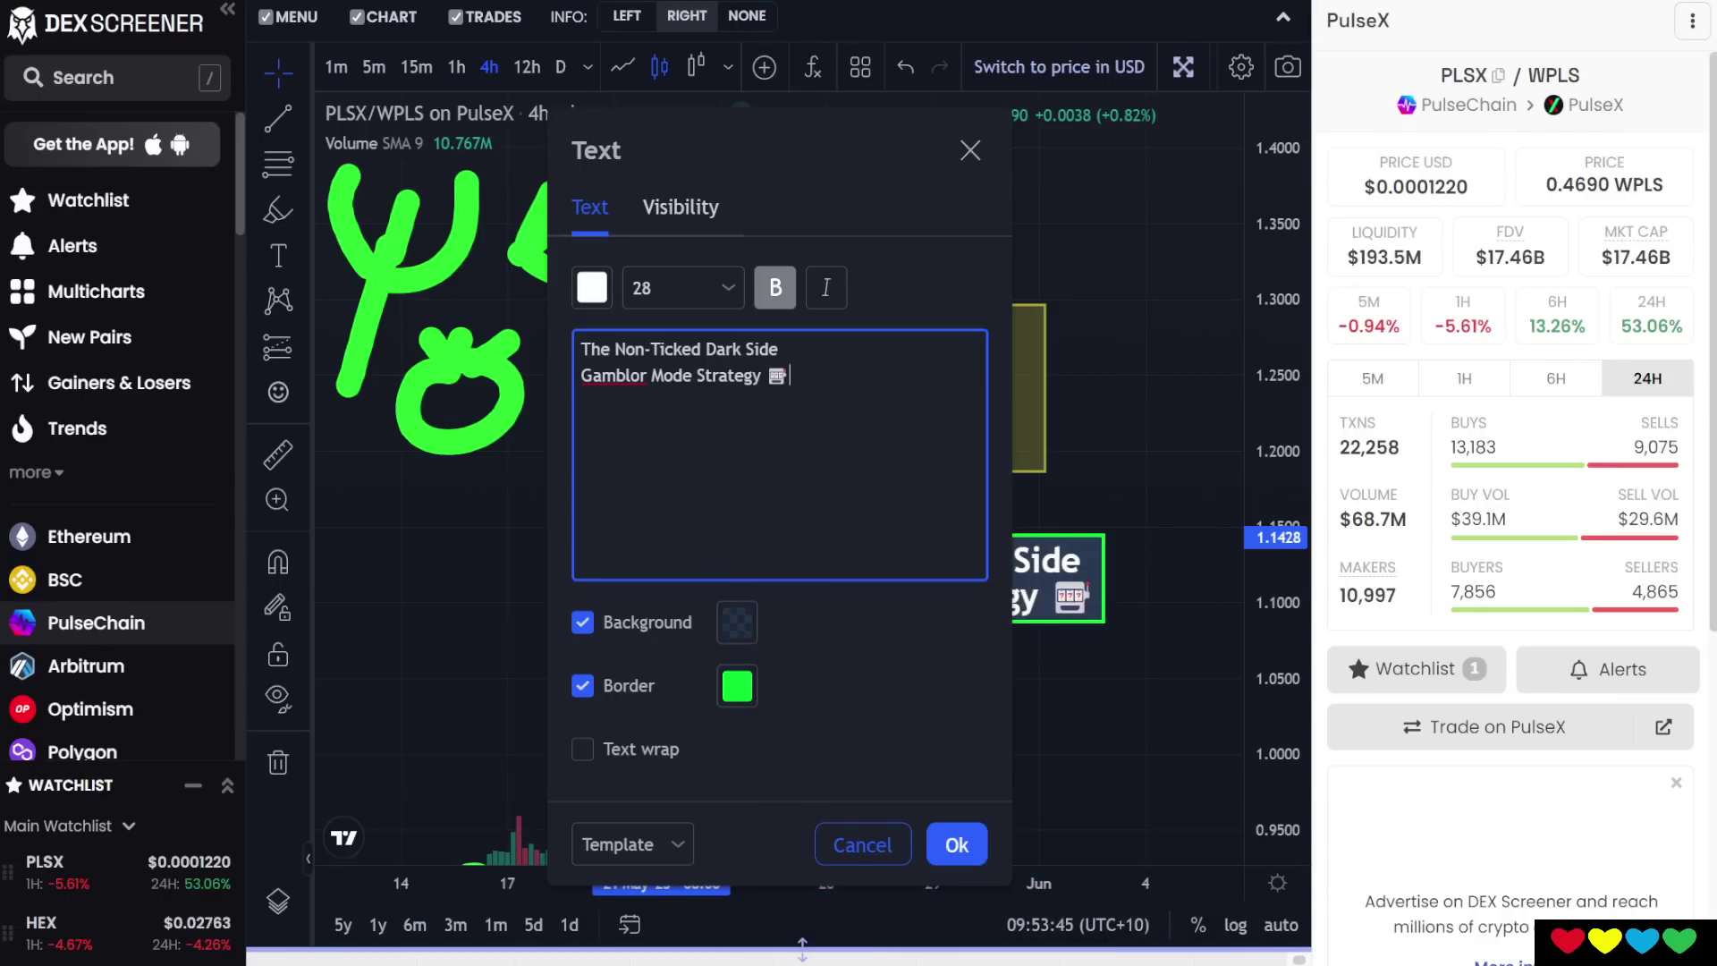
click(725, 688)
click(741, 610)
click(955, 841)
drag(926, 617, 970, 509)
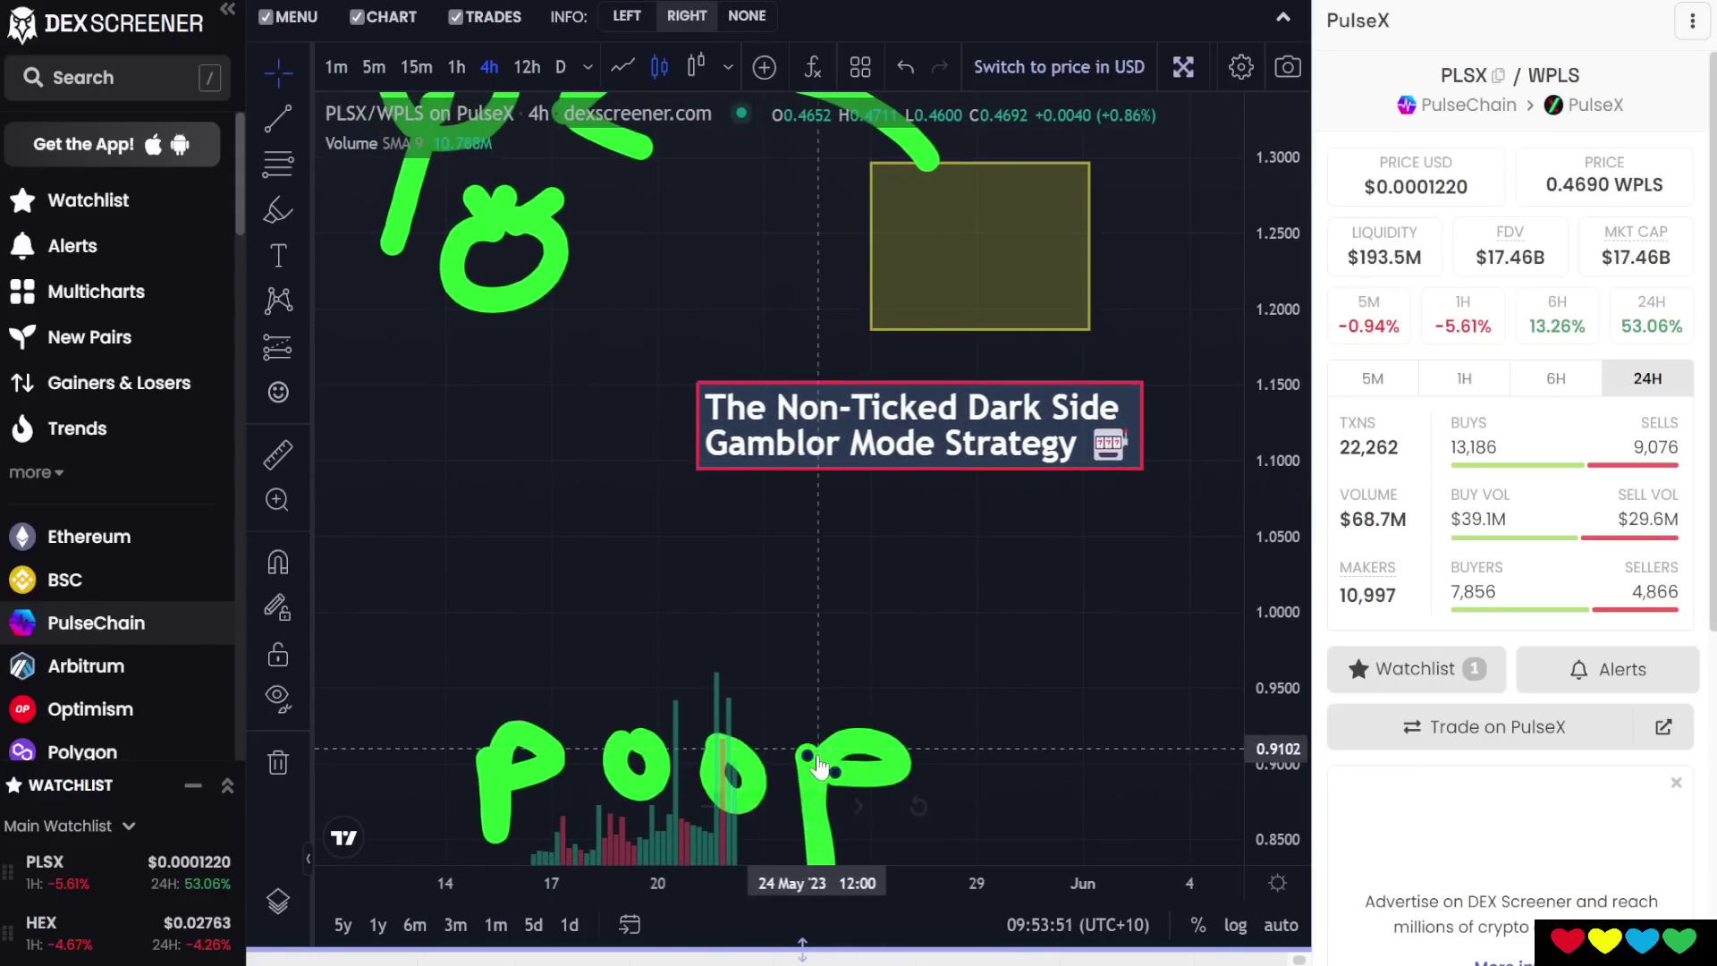
Remove the handwritten "poop" strokes from the chart.
key(ctrl+z)
key(ctrl+z)
key(ctrl+z)
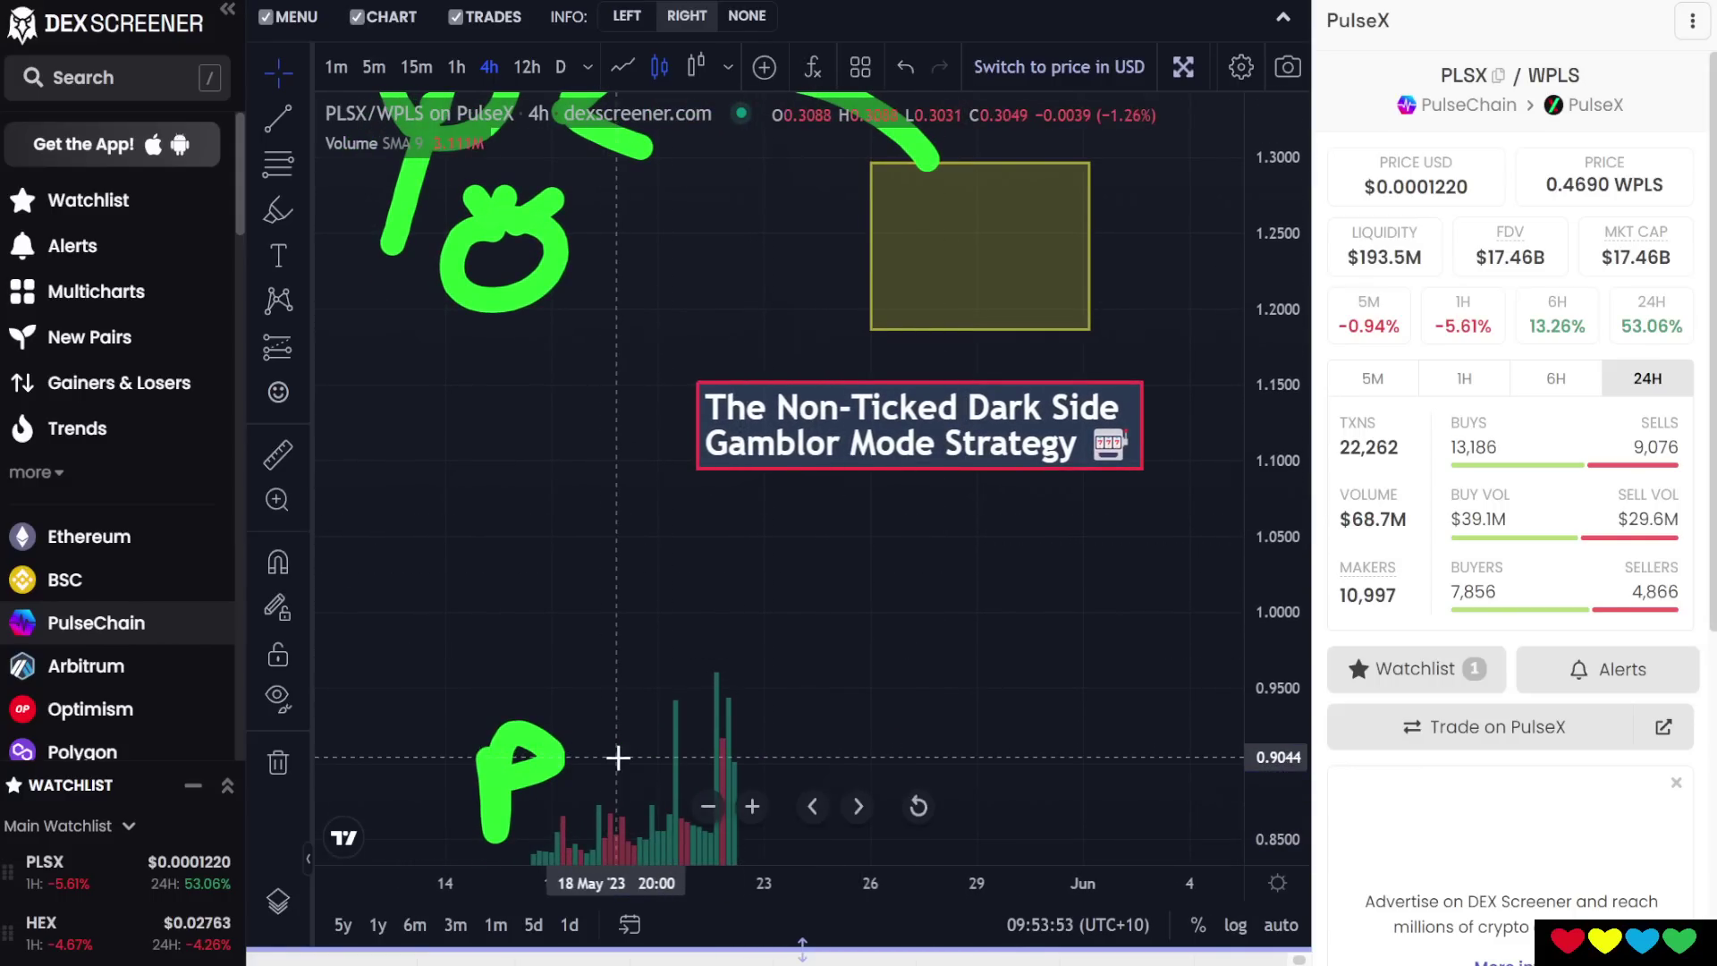
key(ctrl+z)
key(ctrl+z)
key(ctrl+z)
Draw a large green freehand loop around the strategy label, starting in the rectangle and returning to it with an arrowhead.
click(277, 209)
drag(946, 320, 589, 320)
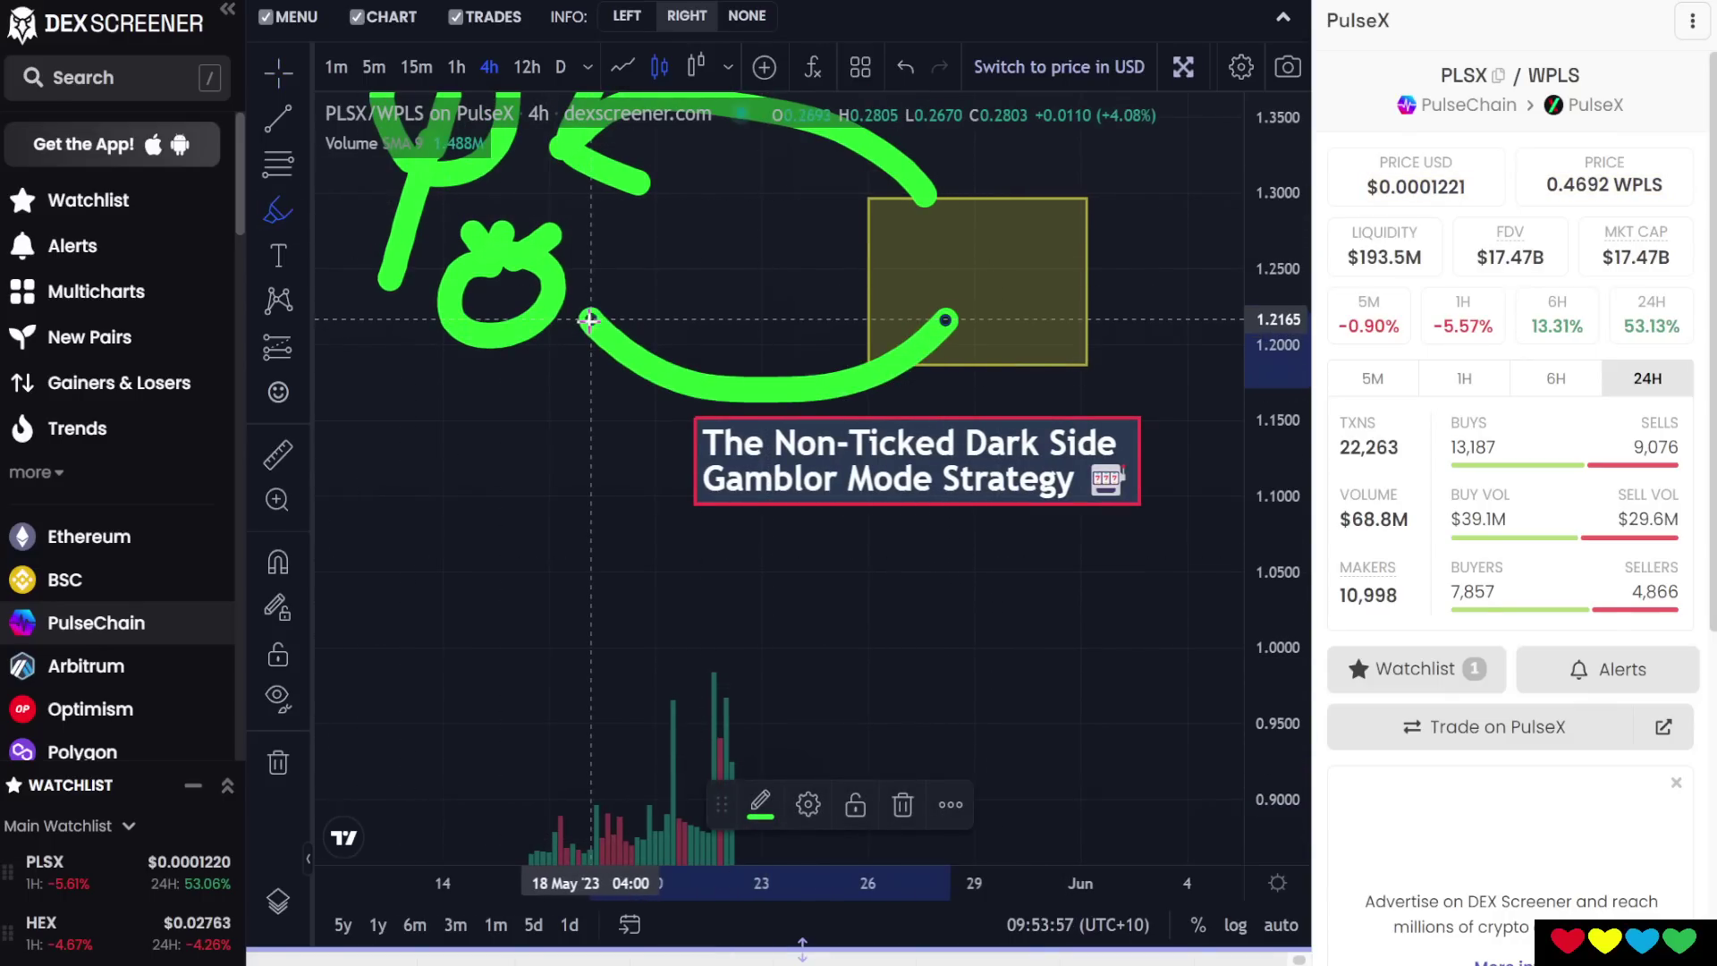
key(ctrl+z)
mouse_move(928, 309)
mouse_down()
mouse_move(930, 340)
mouse_move(631, 407)
mouse_move(818, 664)
mouse_move(1081, 491)
mouse_move(1008, 372)
mouse_move(1070, 293)
mouse_up()
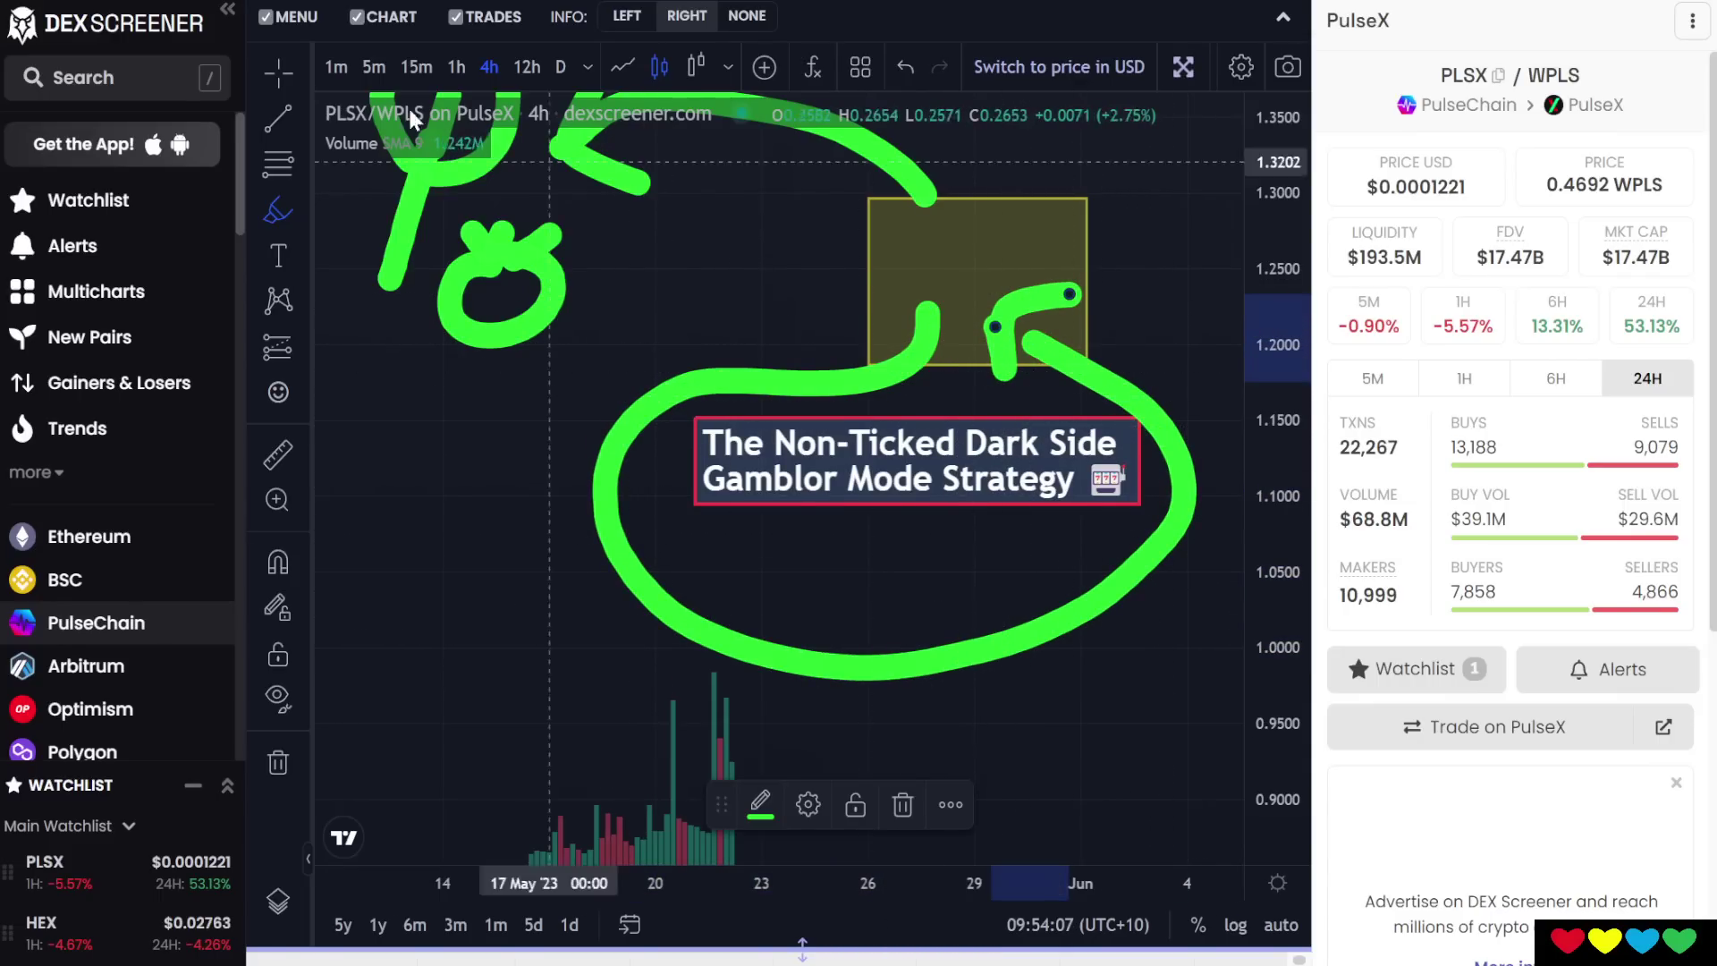
Add a "Compounding" text label and place it inside the loop, centred below the strategy label.
click(278, 256)
click(756, 594)
text(Compounding)
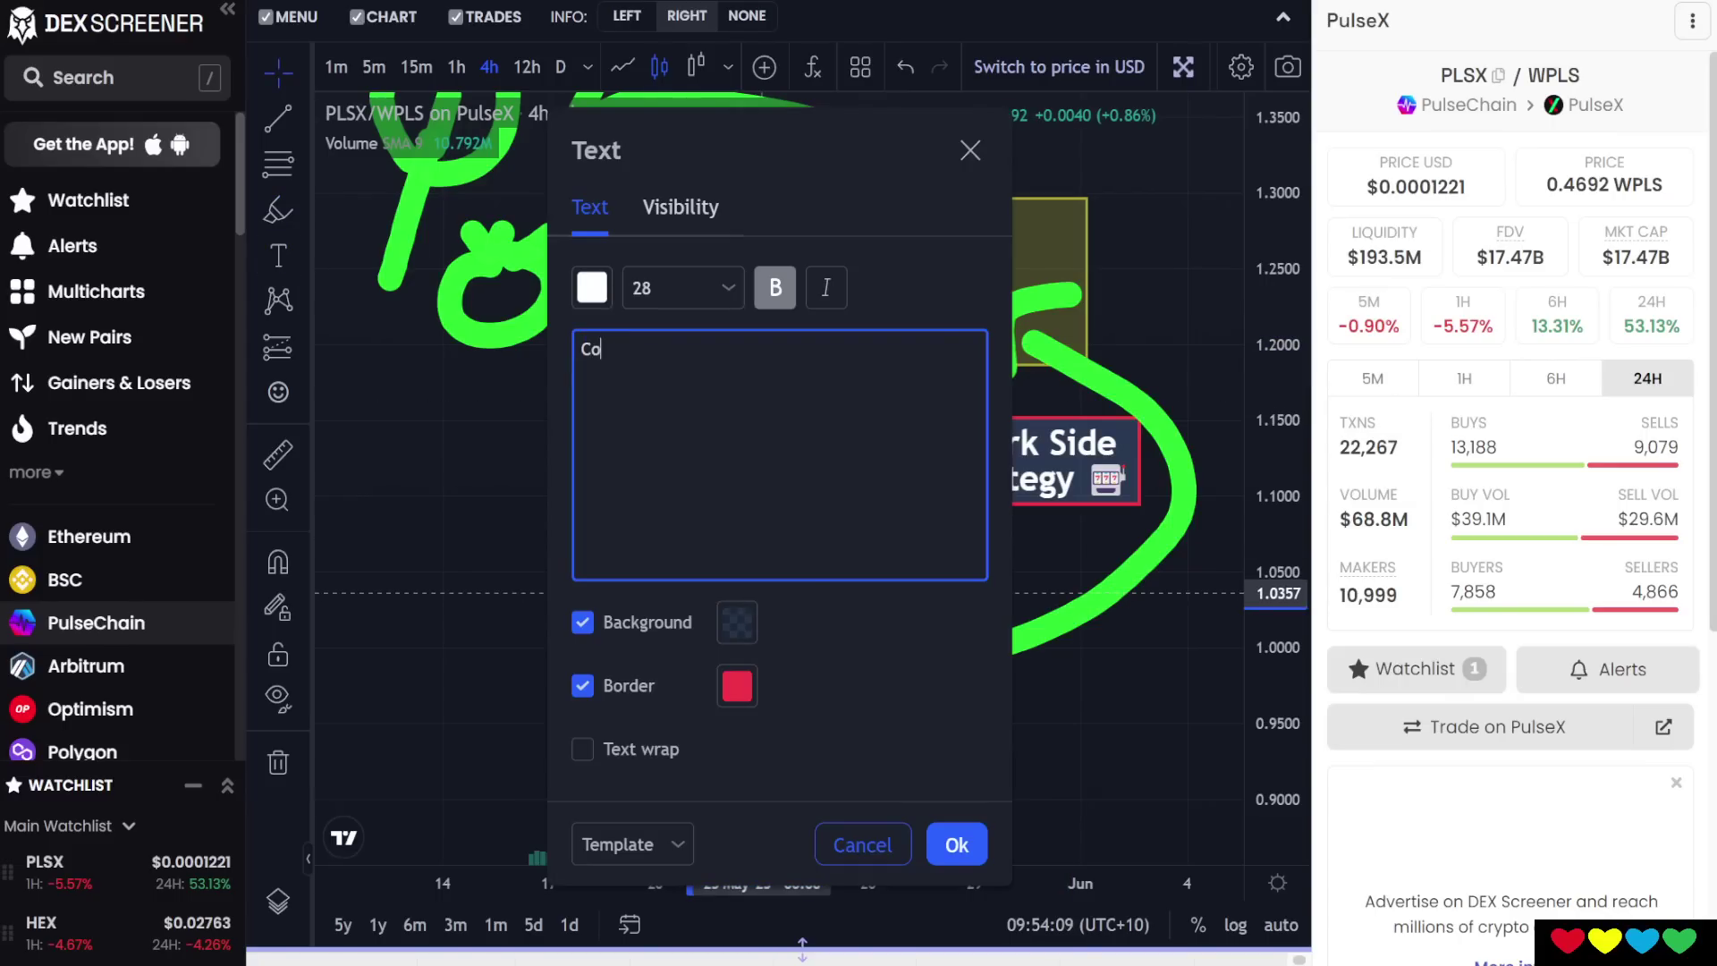
click(955, 843)
drag(949, 539, 939, 562)
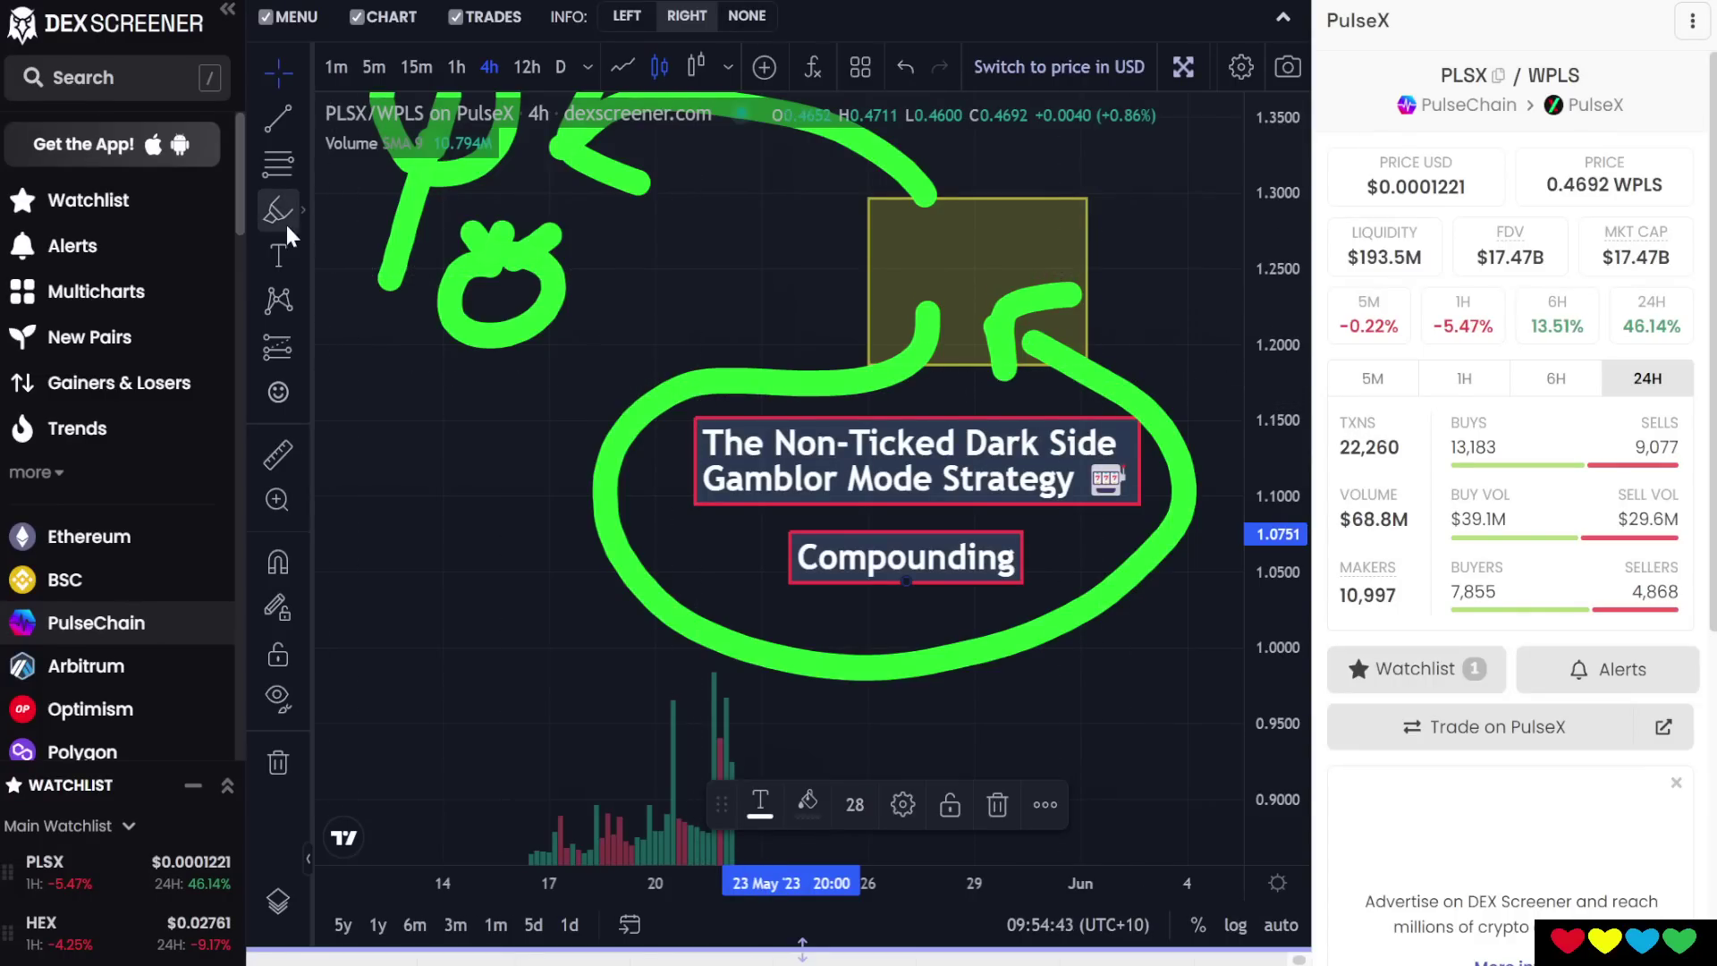
Reset the chart view and try moving the yellow rectangle around the mid-May candles up to between 0.3845 and 0.4278.
click(268, 84)
mouse_move(441, 595)
mouse_down()
mouse_move(632, 219)
mouse_move(732, 476)
mouse_up()
key(alt+r)
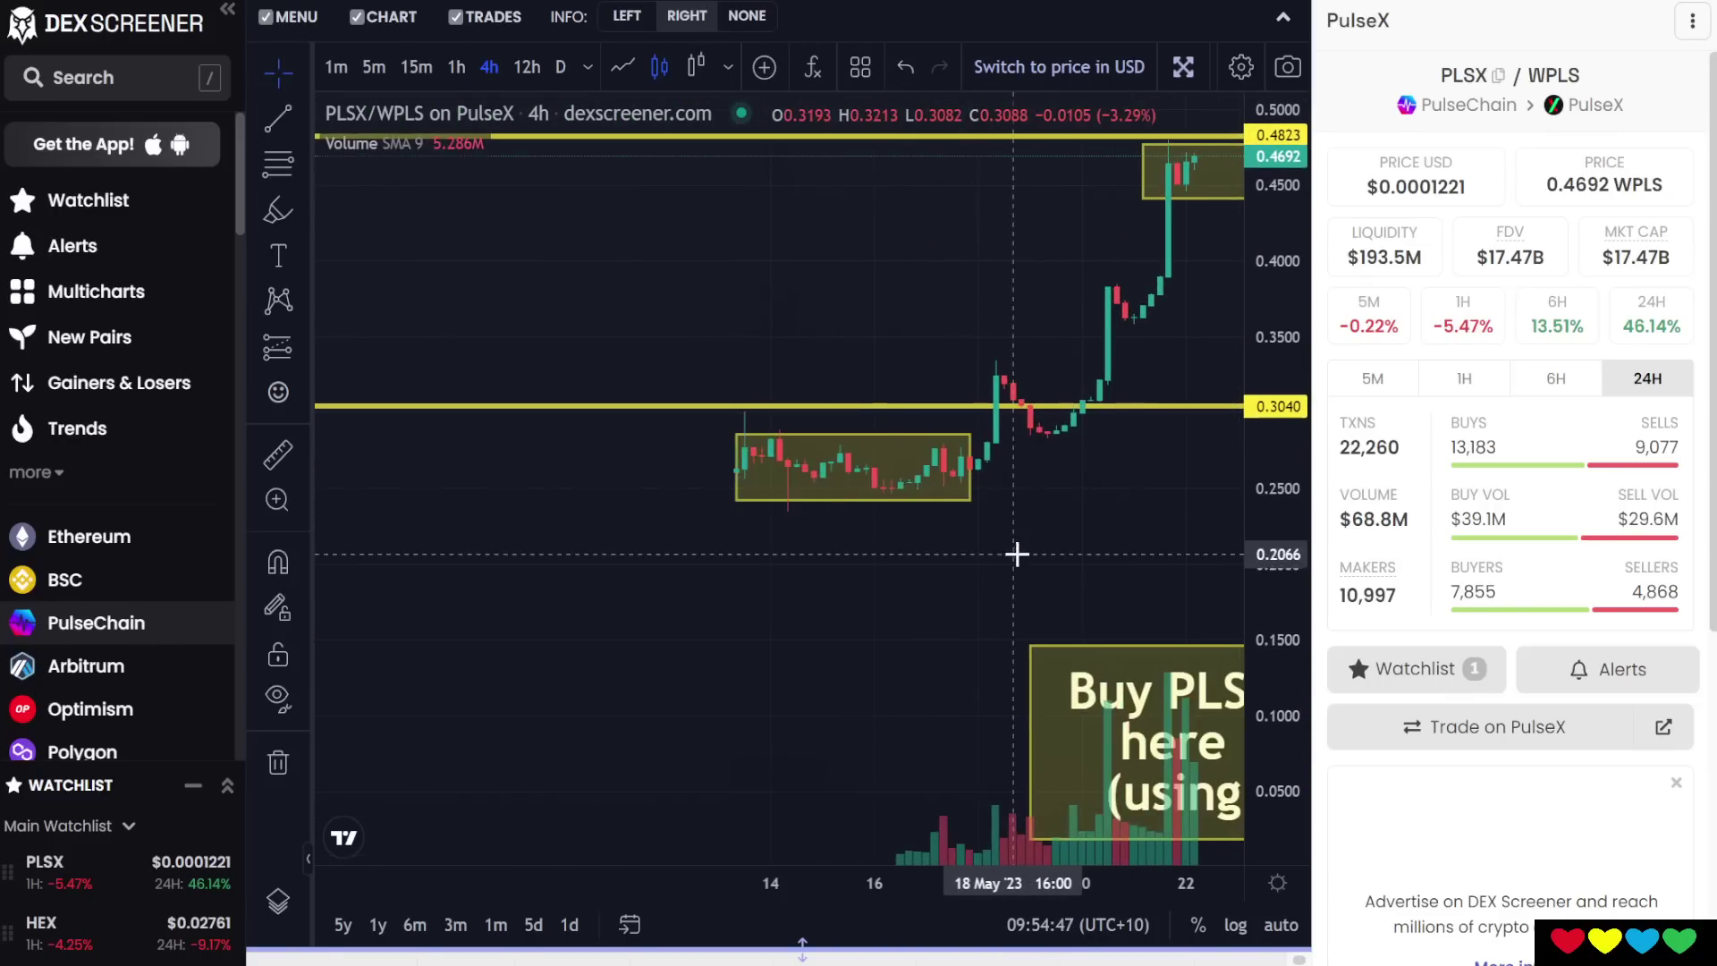
drag(1289, 677, 955, 590)
mouse_move(633, 606)
mouse_down()
mouse_move(617, 608)
mouse_move(644, 605)
mouse_move(626, 611)
mouse_move(644, 602)
mouse_move(640, 545)
mouse_move(600, 683)
mouse_move(1101, 104)
mouse_up()
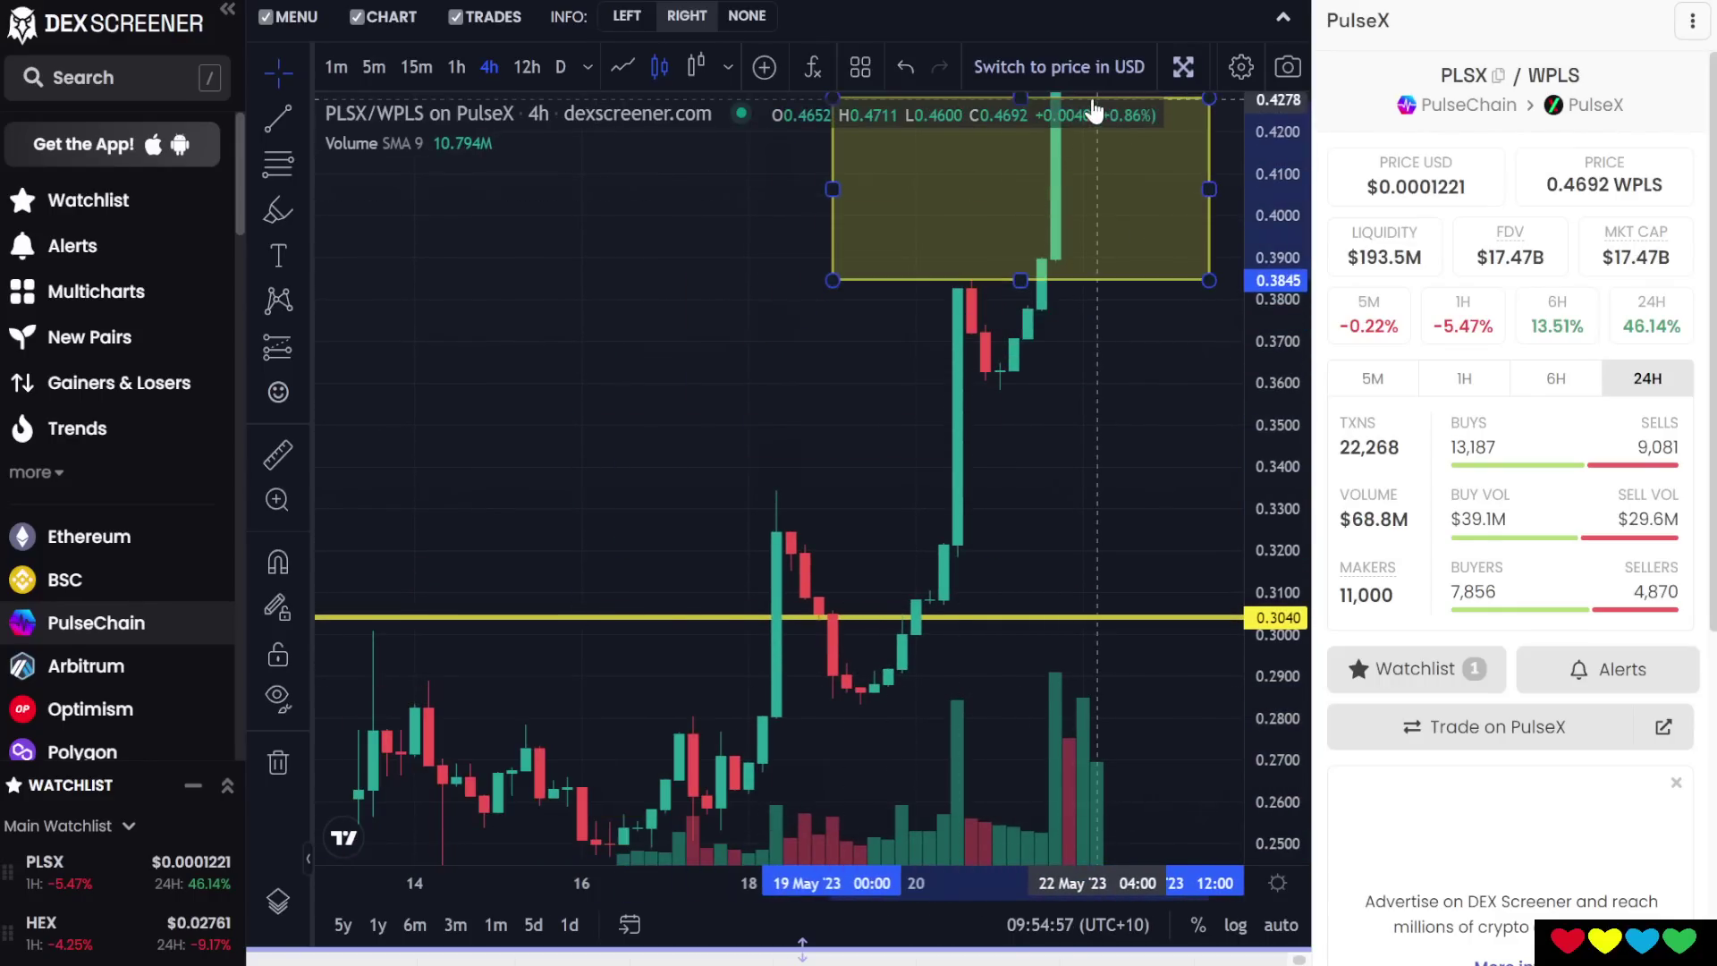
drag(683, 364, 740, 361)
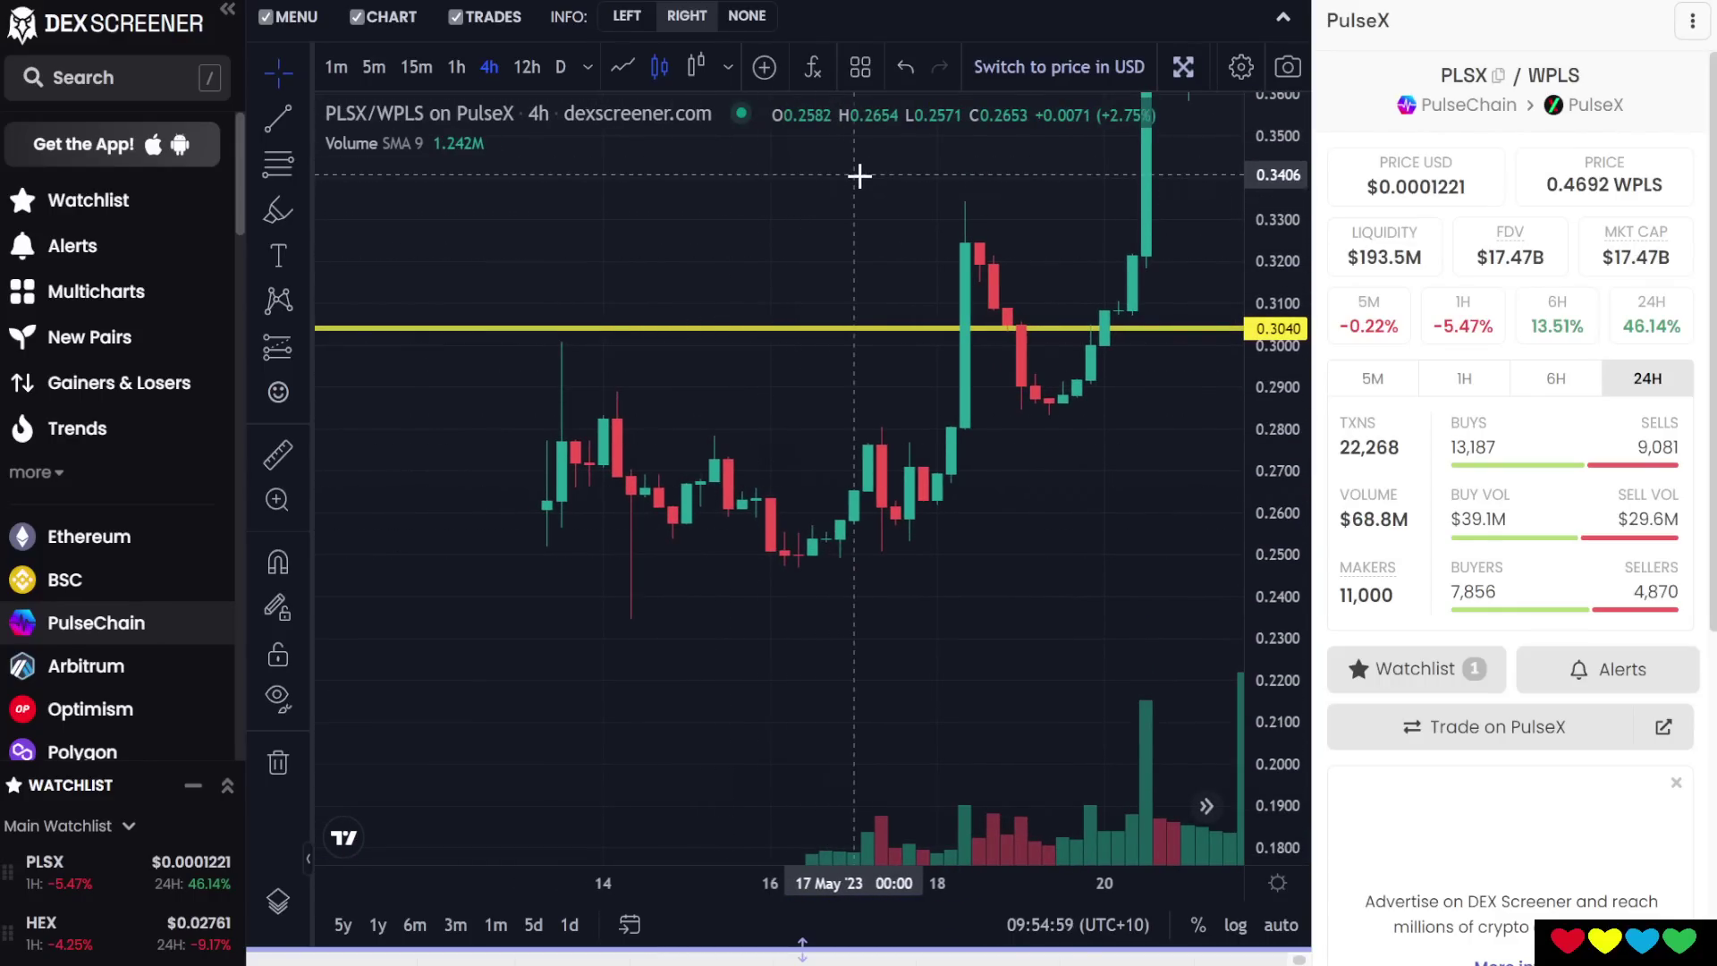
drag(905, 186, 686, 626)
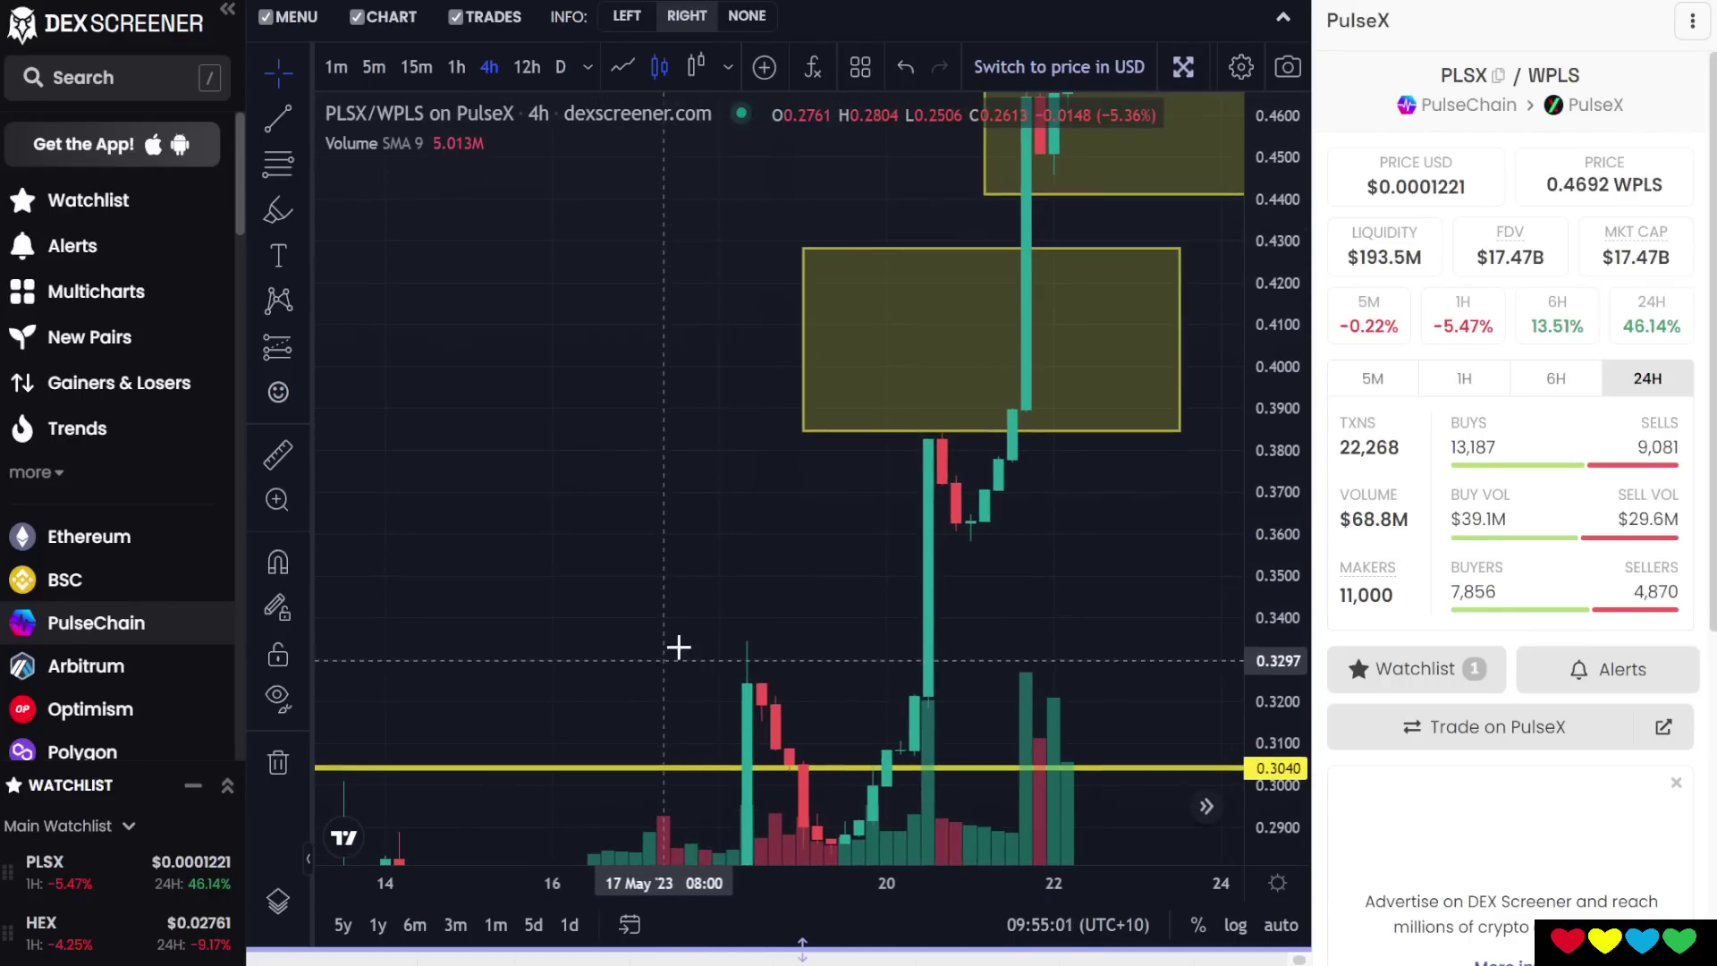
drag(874, 354, 713, 556)
drag(752, 453, 545, 707)
drag(594, 452, 564, 793)
key(ctrl+z)
Delete the green loop around the strategy labels and its arrowhead in the rectangle.
mouse_move(752, 280)
mouse_down()
mouse_move(1169, 234)
mouse_move(1043, 491)
mouse_move(1062, 820)
mouse_up()
drag(1042, 408, 1085, 311)
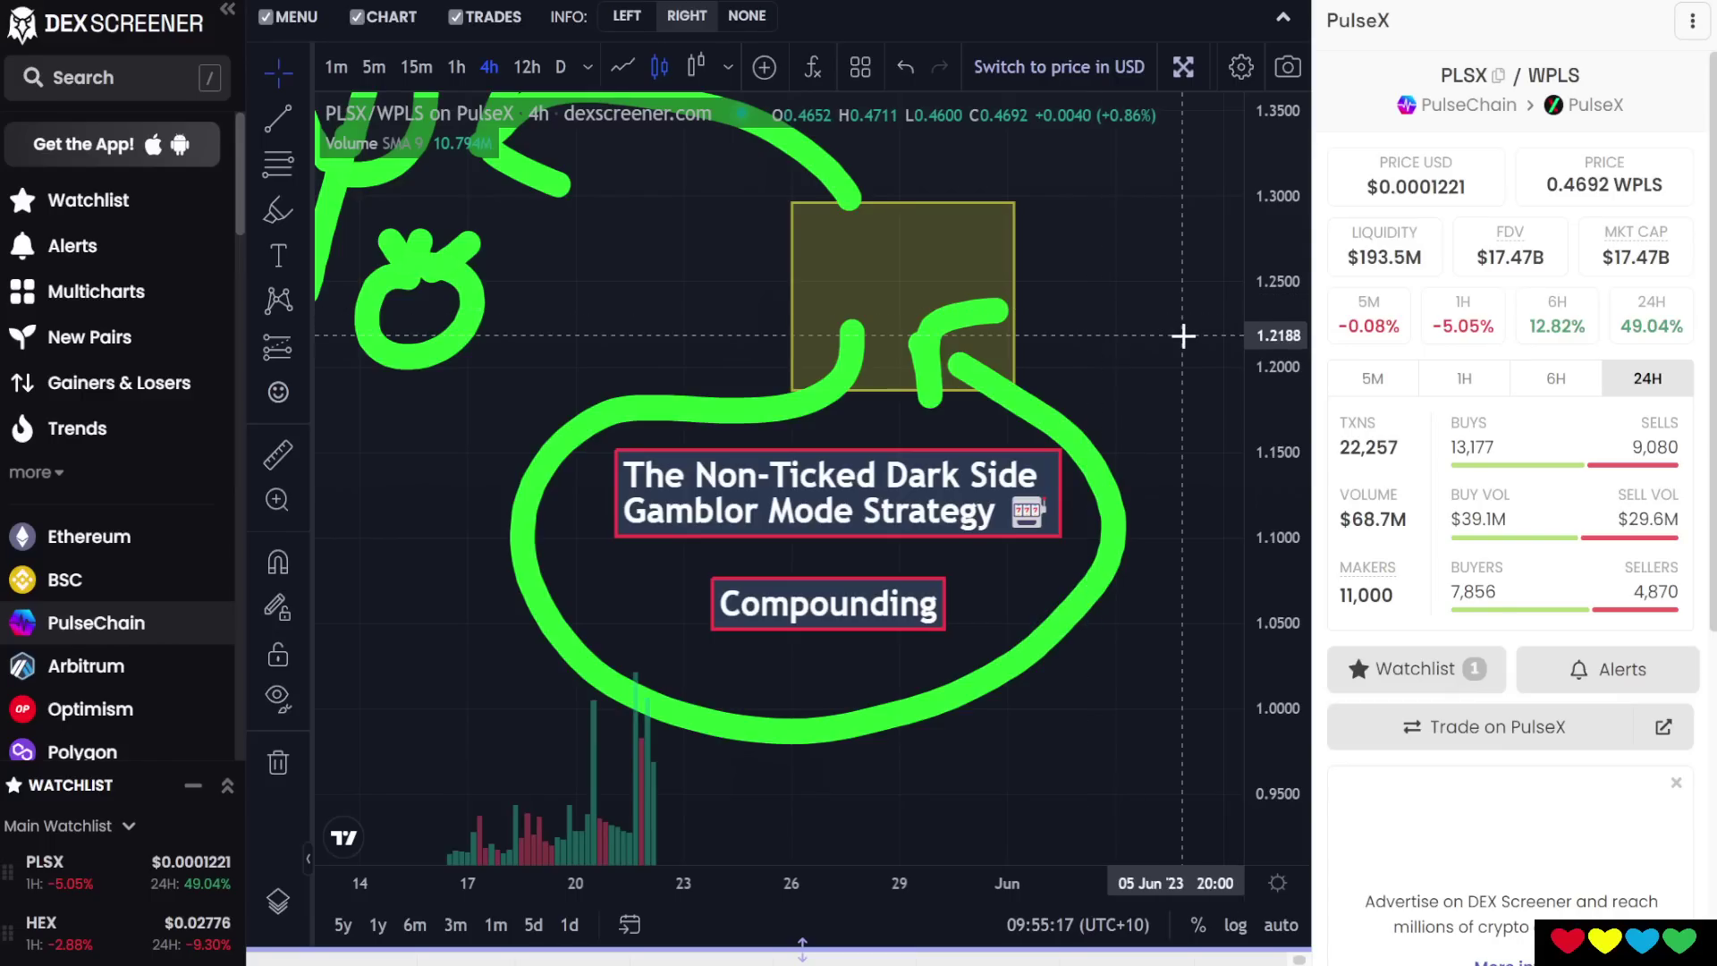
click(861, 349)
click(948, 331)
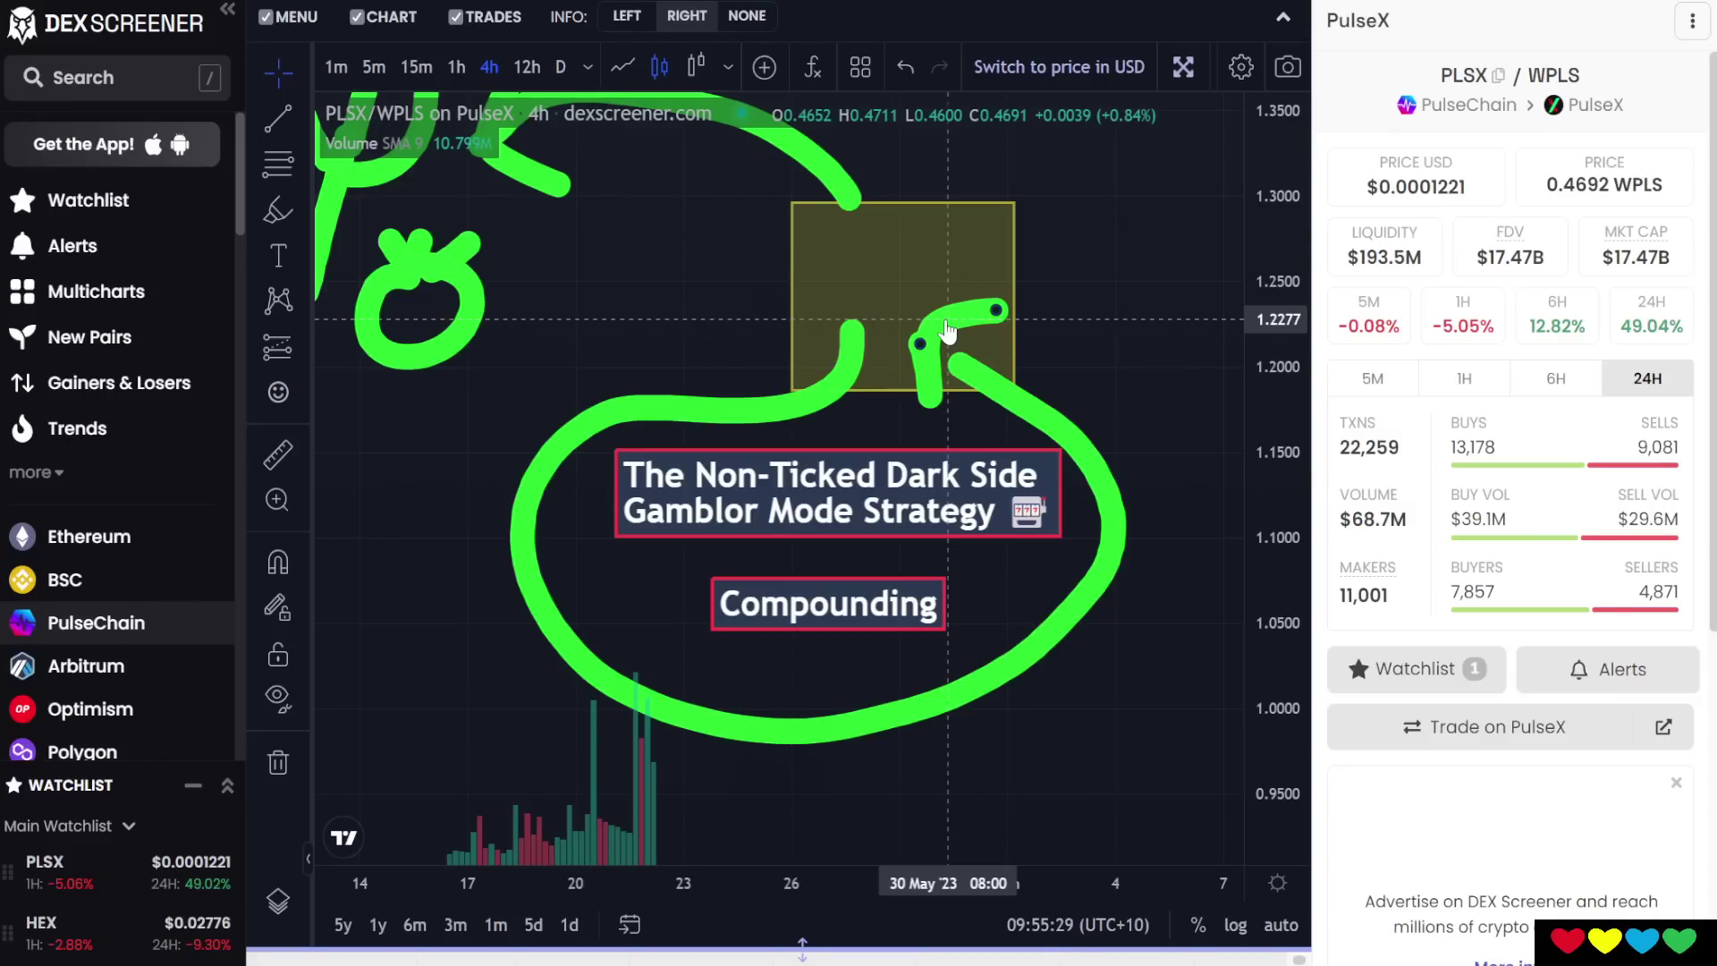
click(958, 380)
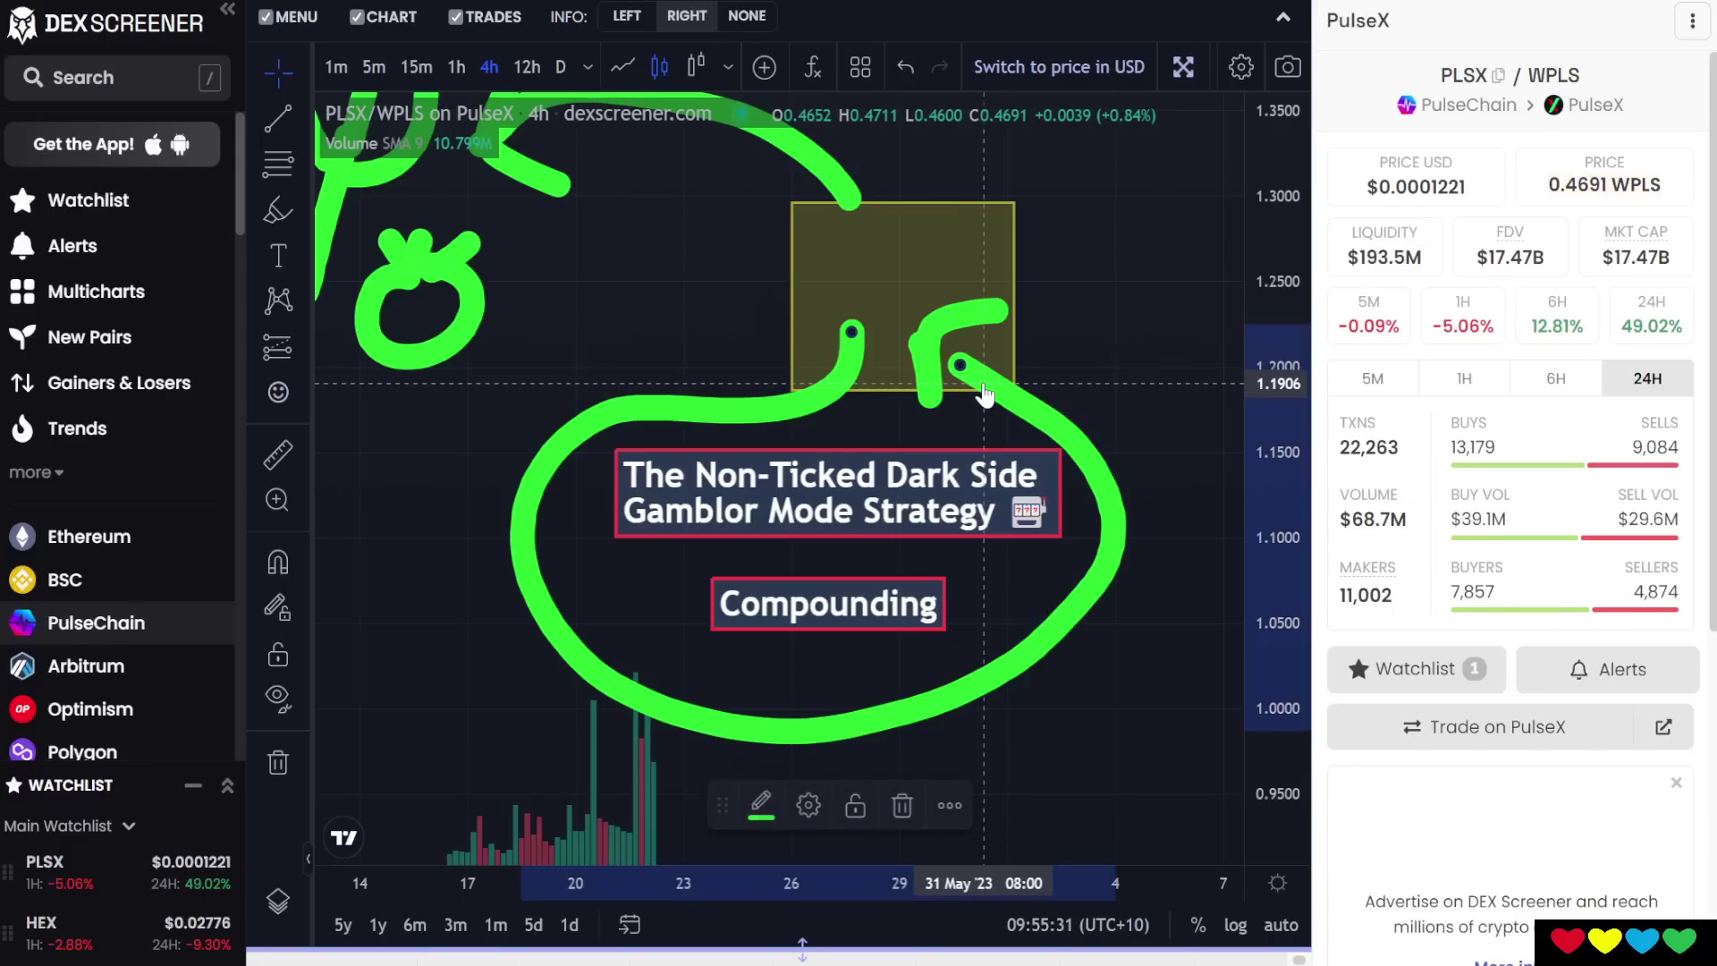
key(Delete)
click(948, 333)
key(Delete)
Draw a green freehand curve from the rectangle around the strategy labels and add a smaller yellow rectangle at its end, about 0.94 to 1.00.
mouse_move(801, 387)
mouse_down()
mouse_move(674, 199)
mouse_move(562, 224)
mouse_move(452, 491)
mouse_move(721, 652)
mouse_move(841, 658)
mouse_up()
click(278, 210)
click(299, 204)
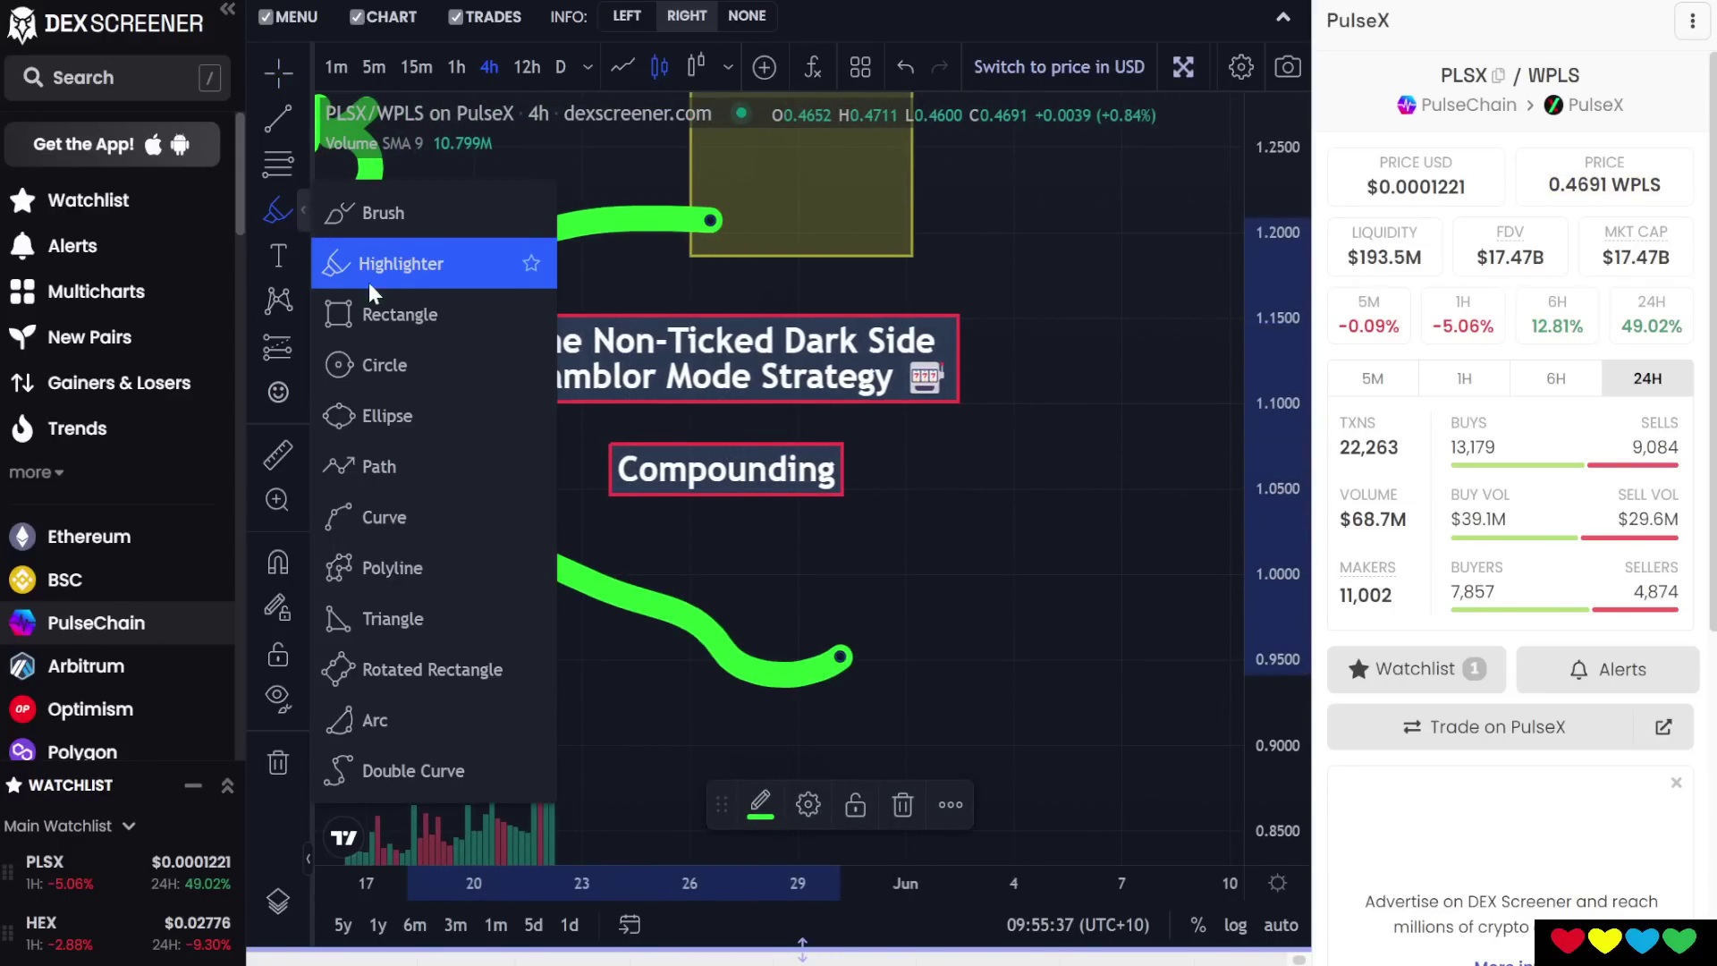
click(362, 309)
drag(852, 671, 979, 578)
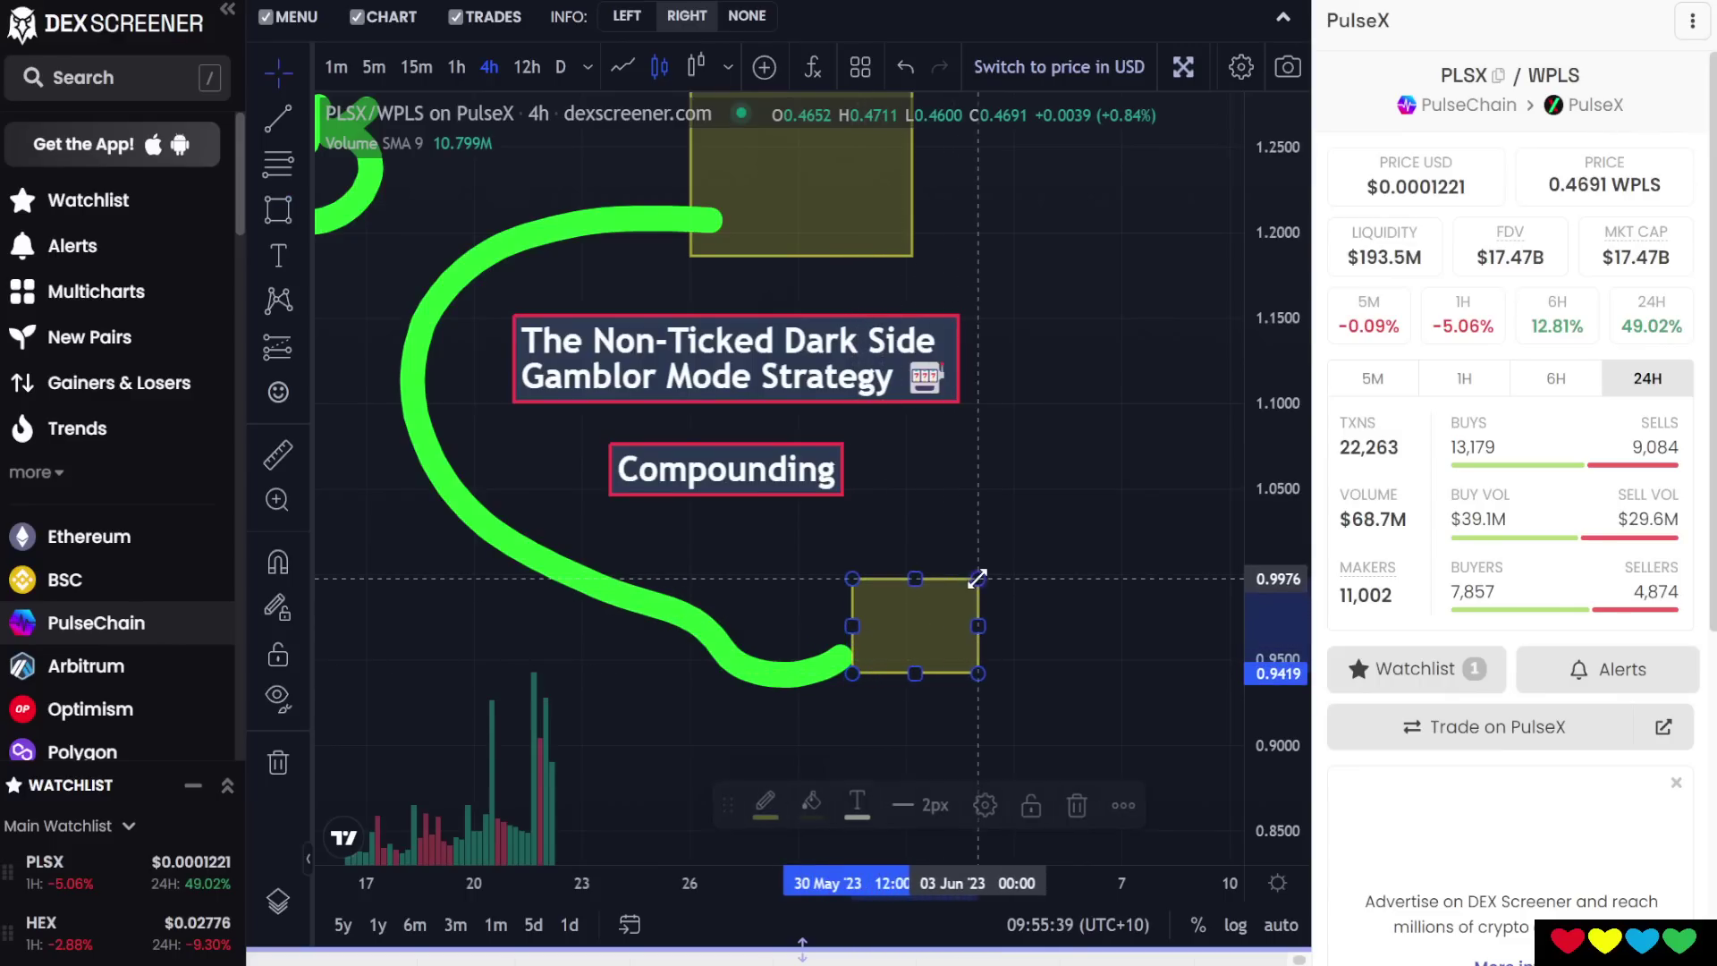
click(835, 656)
click(955, 487)
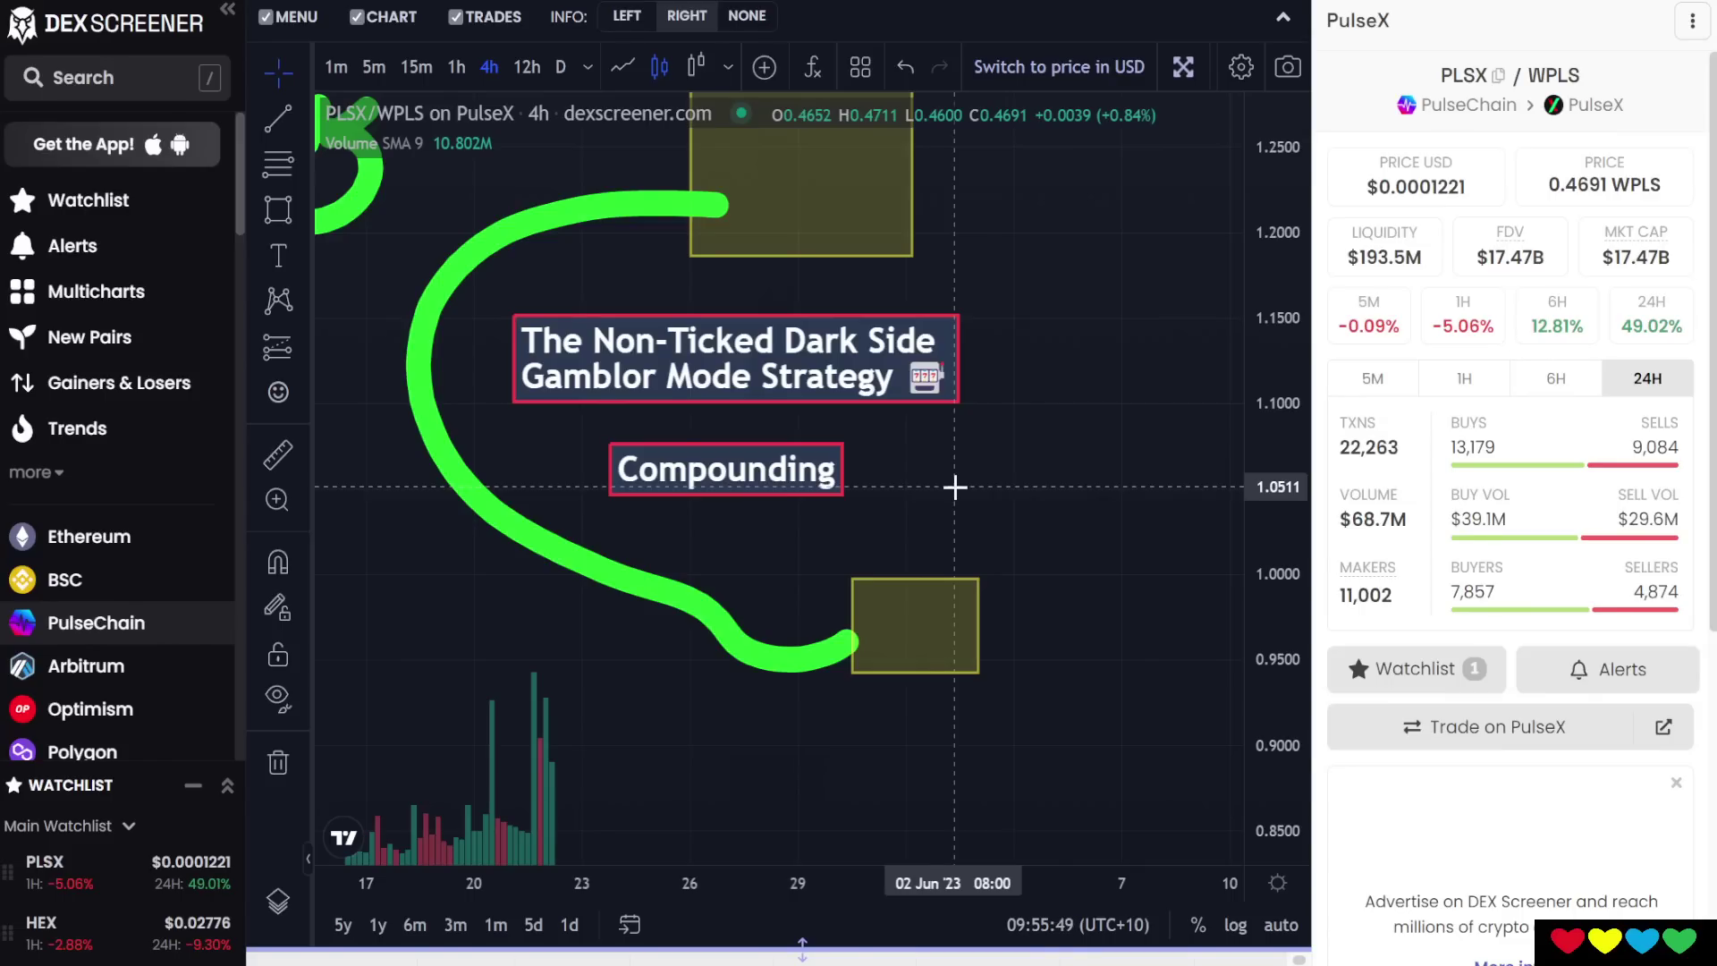
drag(951, 498, 1087, 646)
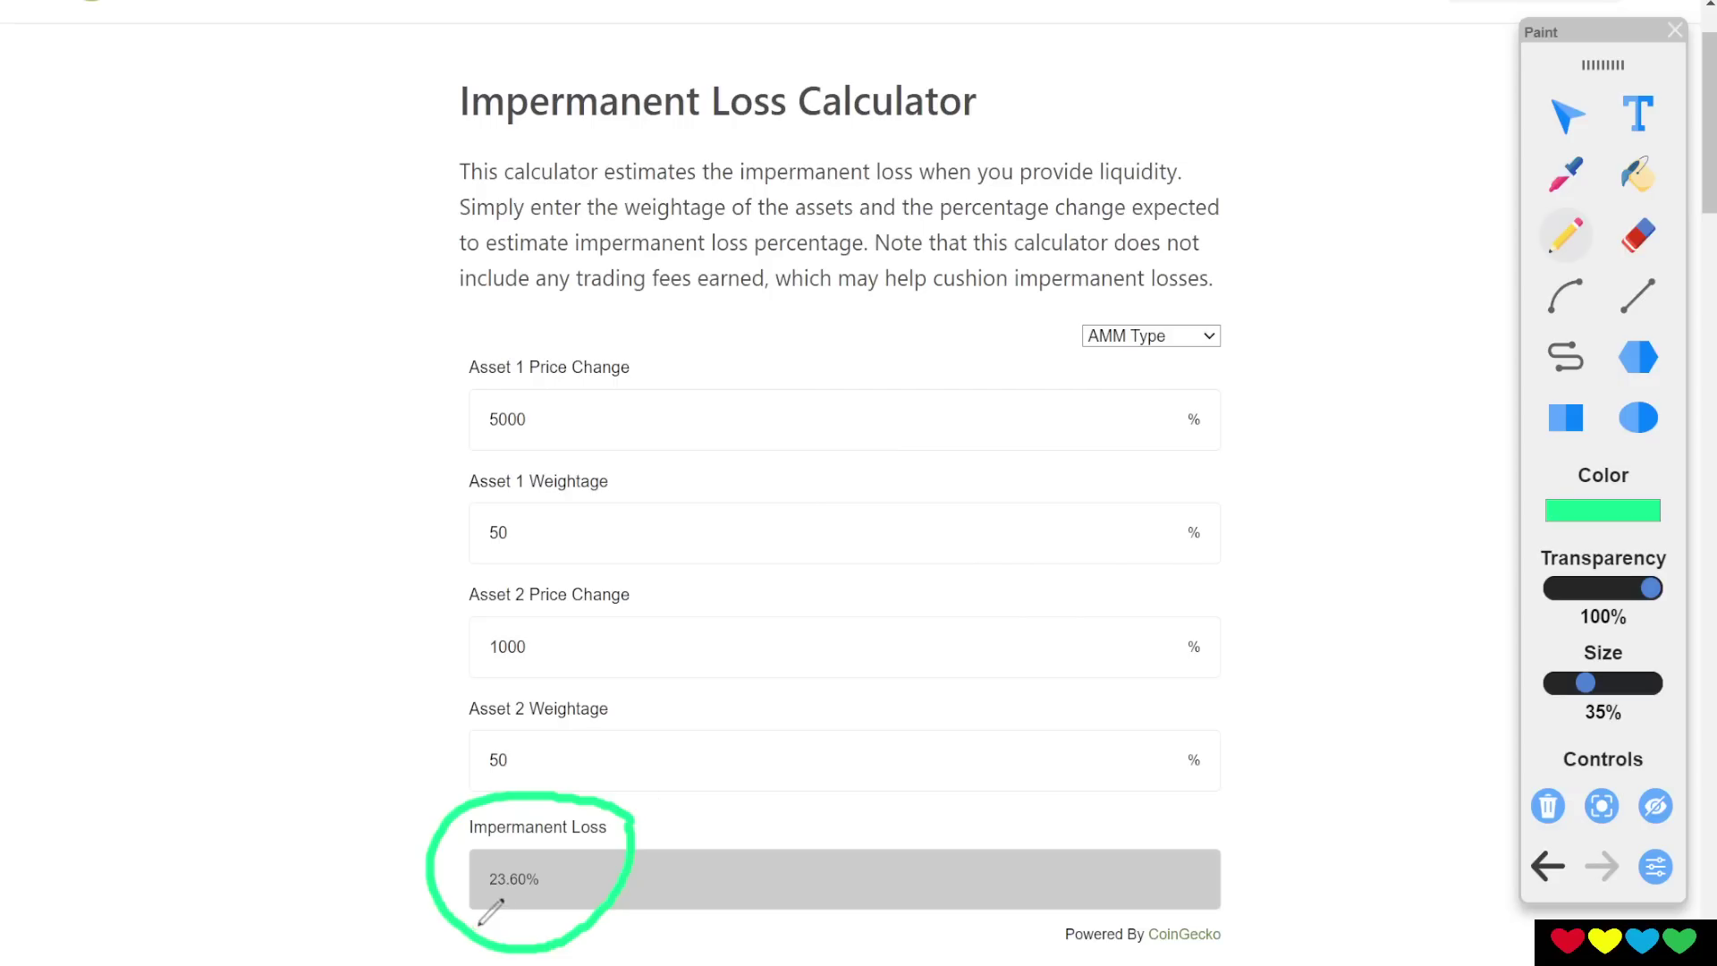
Clear the old annotation on the Impermanent Loss Calculator and draw a new green circle around the Impermanent Loss result.
click(1545, 808)
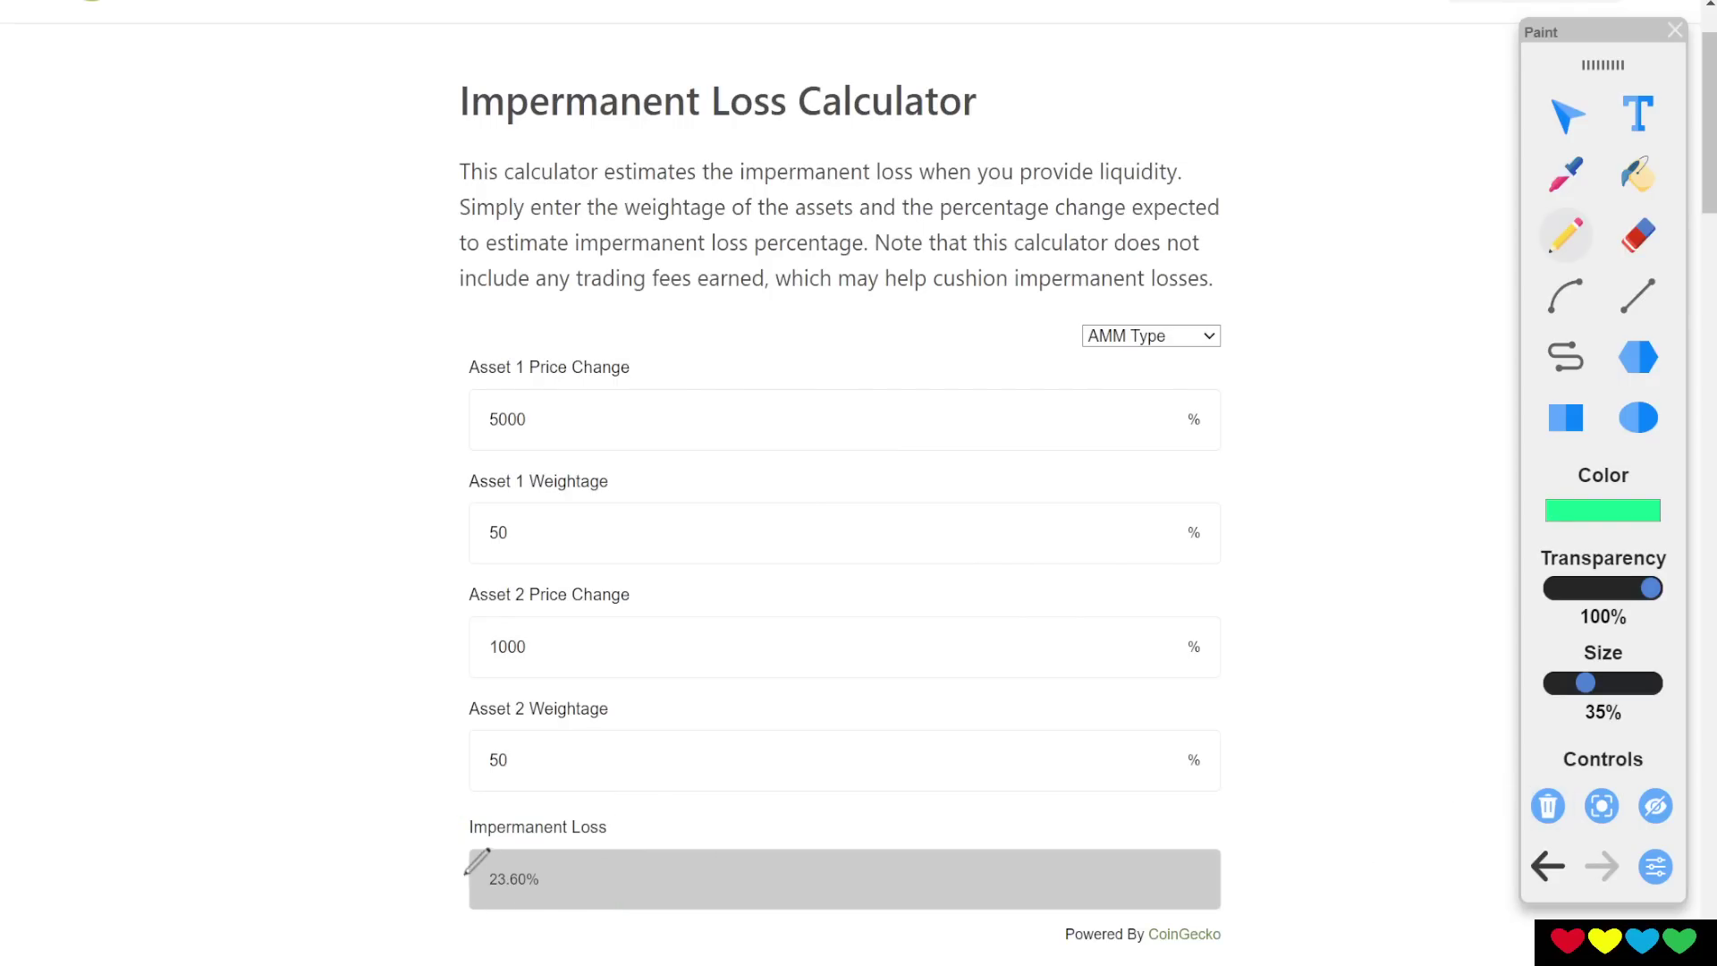
mouse_move(570, 798)
mouse_down()
mouse_move(458, 810)
mouse_move(452, 895)
mouse_move(542, 924)
mouse_move(647, 851)
mouse_move(563, 786)
mouse_move(531, 797)
mouse_up()
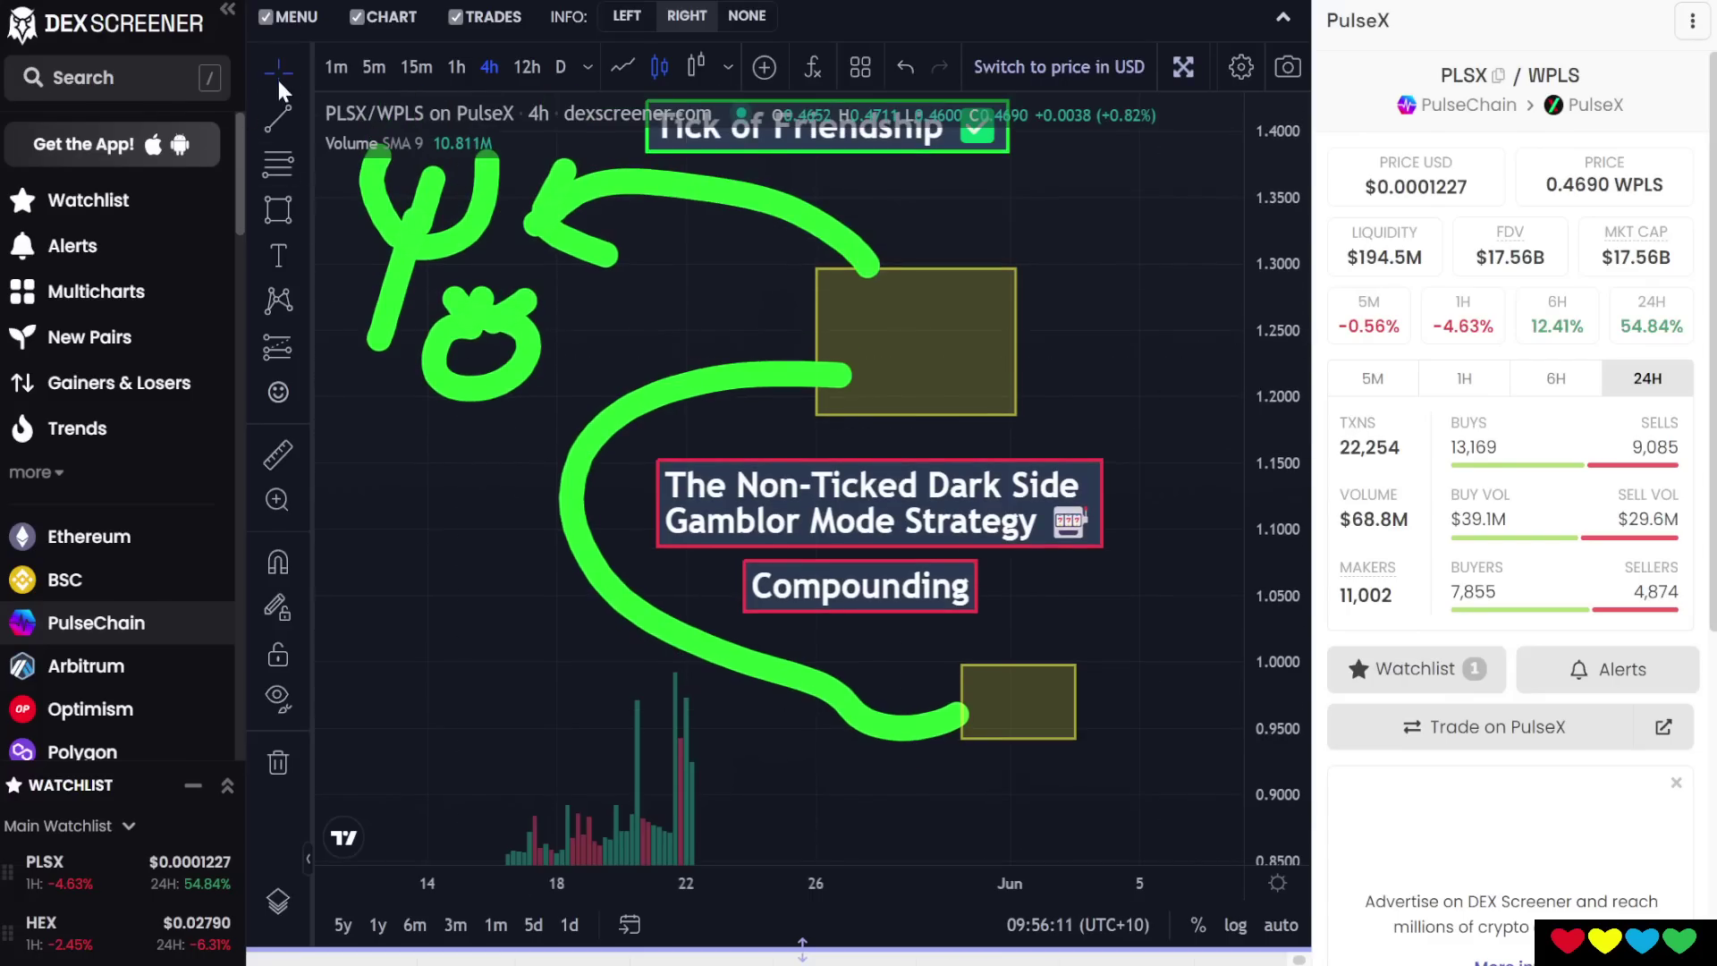
Return to the PLSX/WPLS price chart and measure the rise from the latest candle at 0.4676 up to 0.7042.
click(268, 84)
drag(559, 612, 1142, 191)
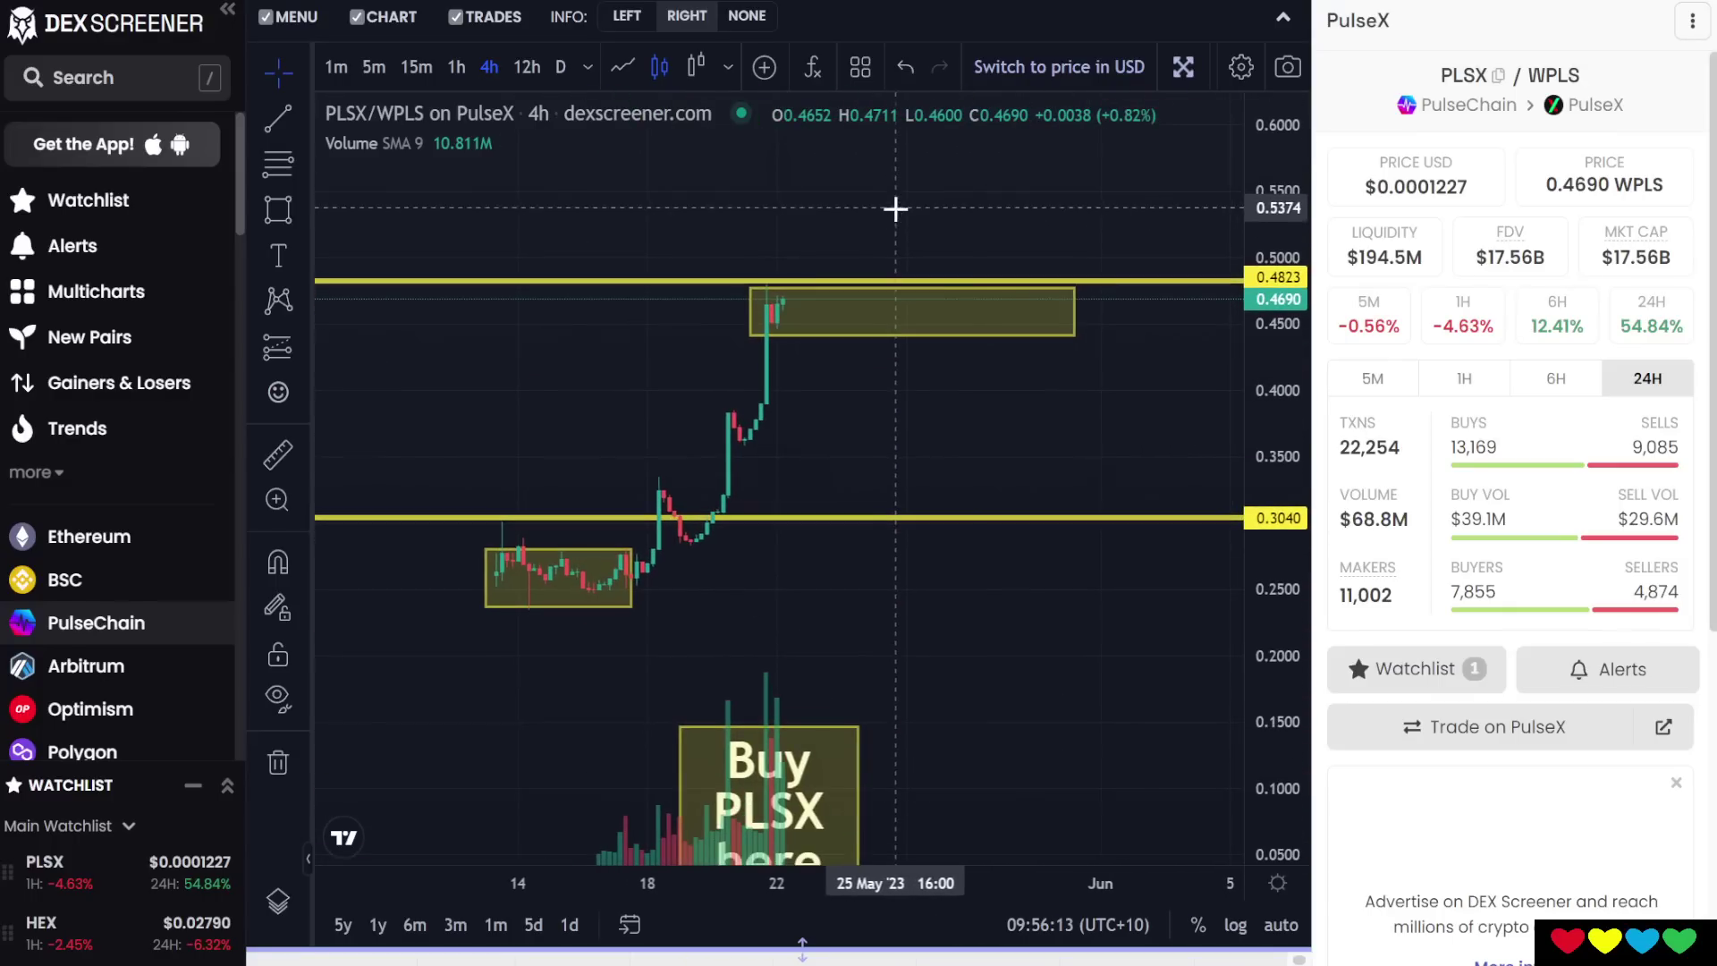
scroll(1250, 602, up, 3)
scroll(1020, 510, up, 3)
drag(1020, 510, 867, 530)
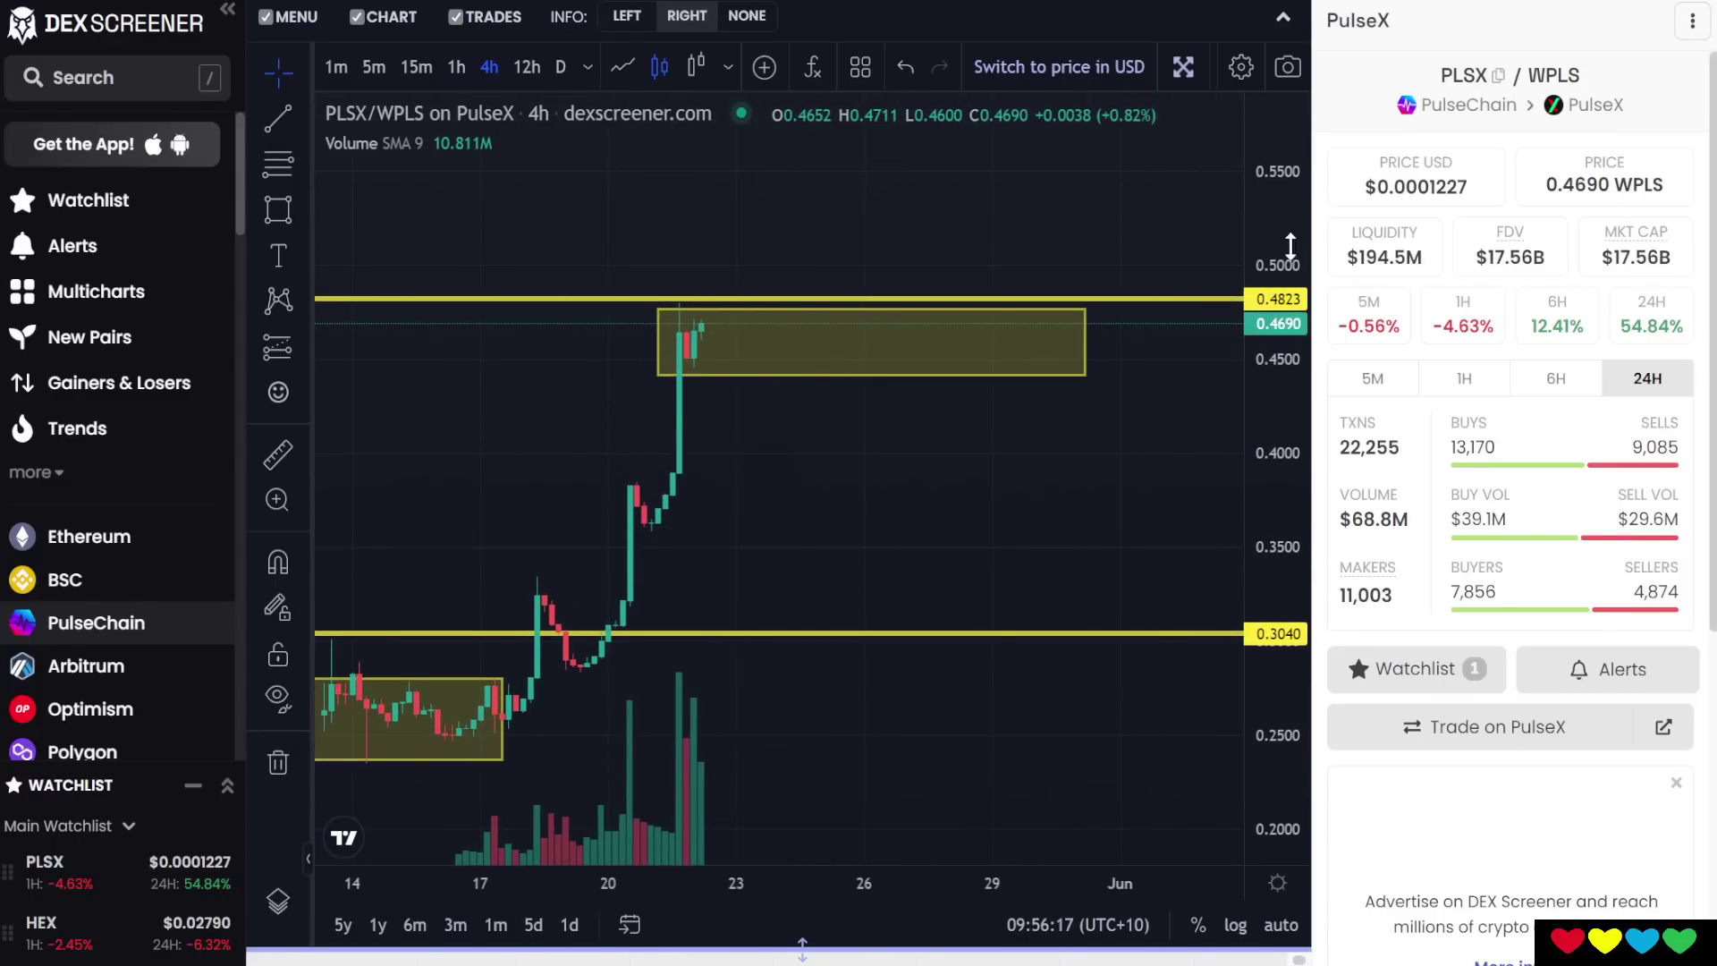
scroll(1275, 242, down, 2)
drag(898, 242, 887, 414)
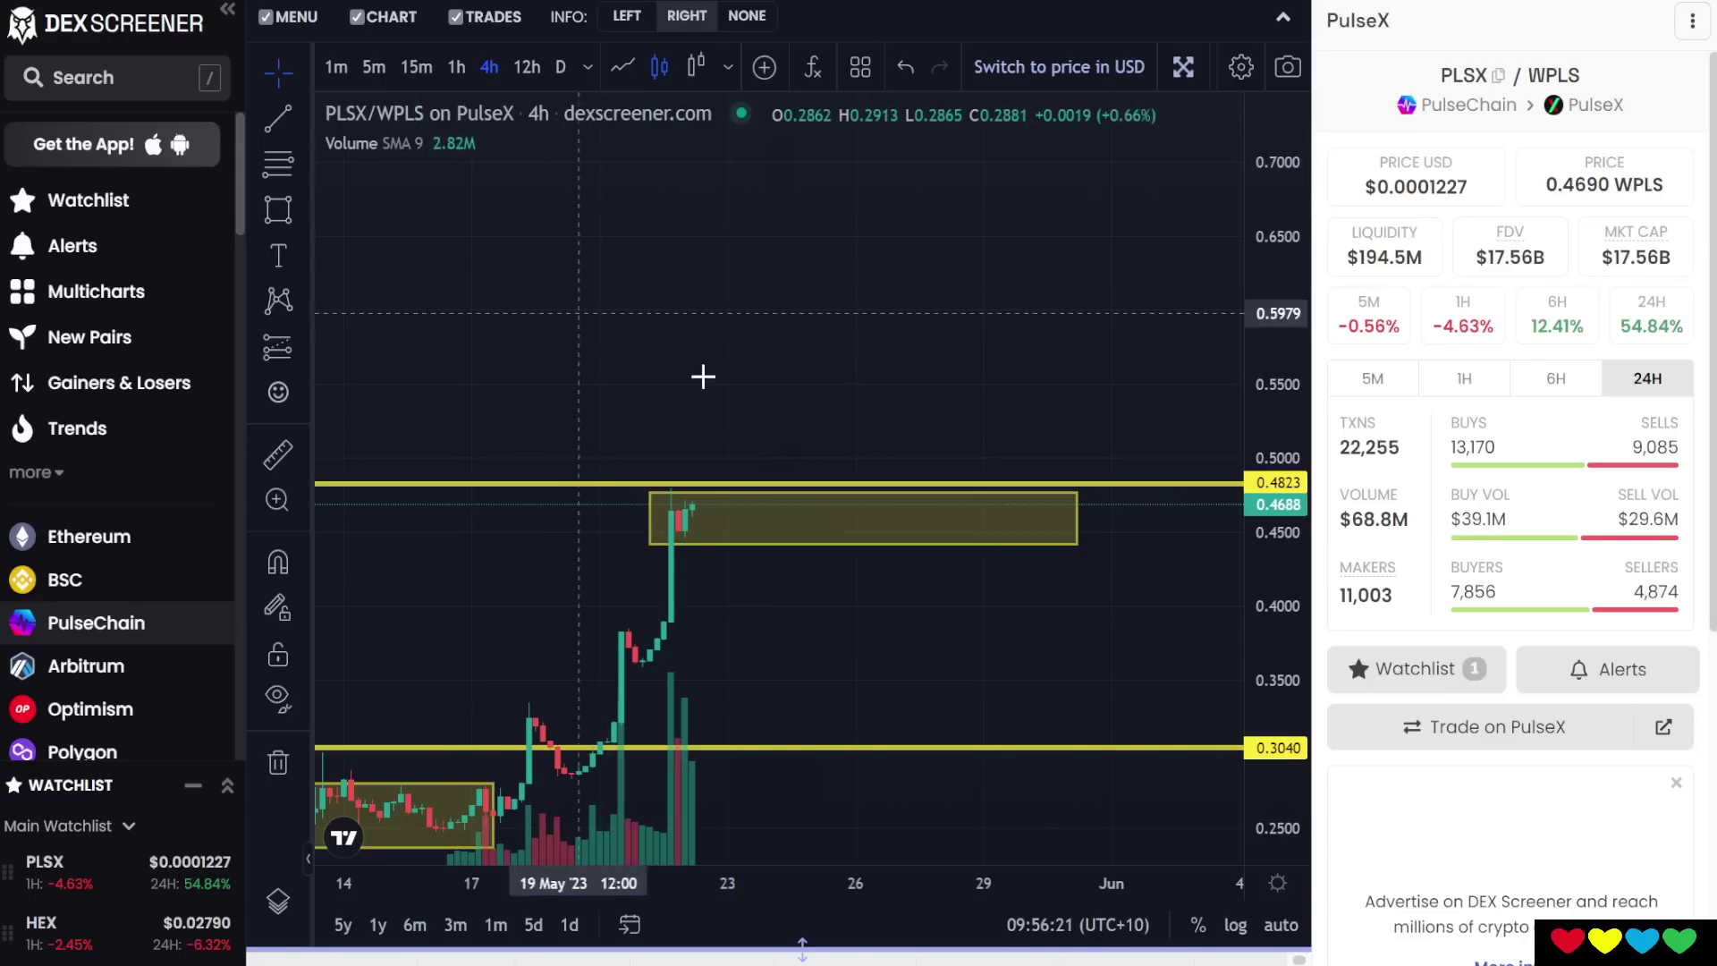
drag(679, 367, 606, 339)
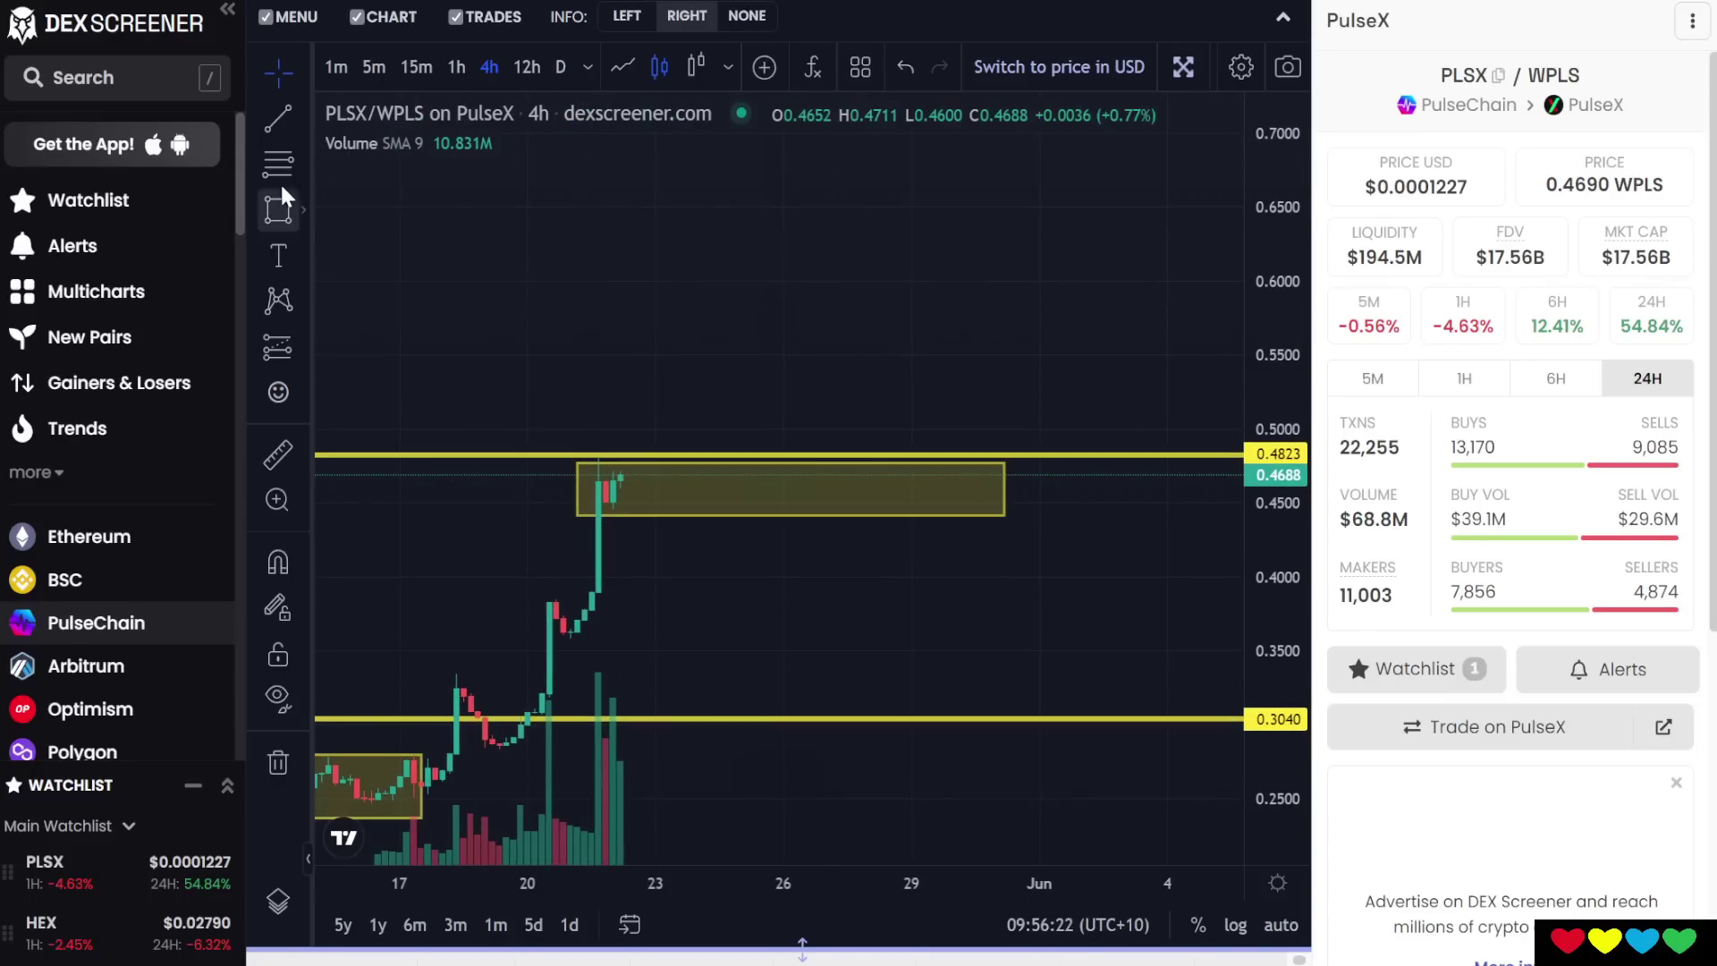
shift+click(636, 476)
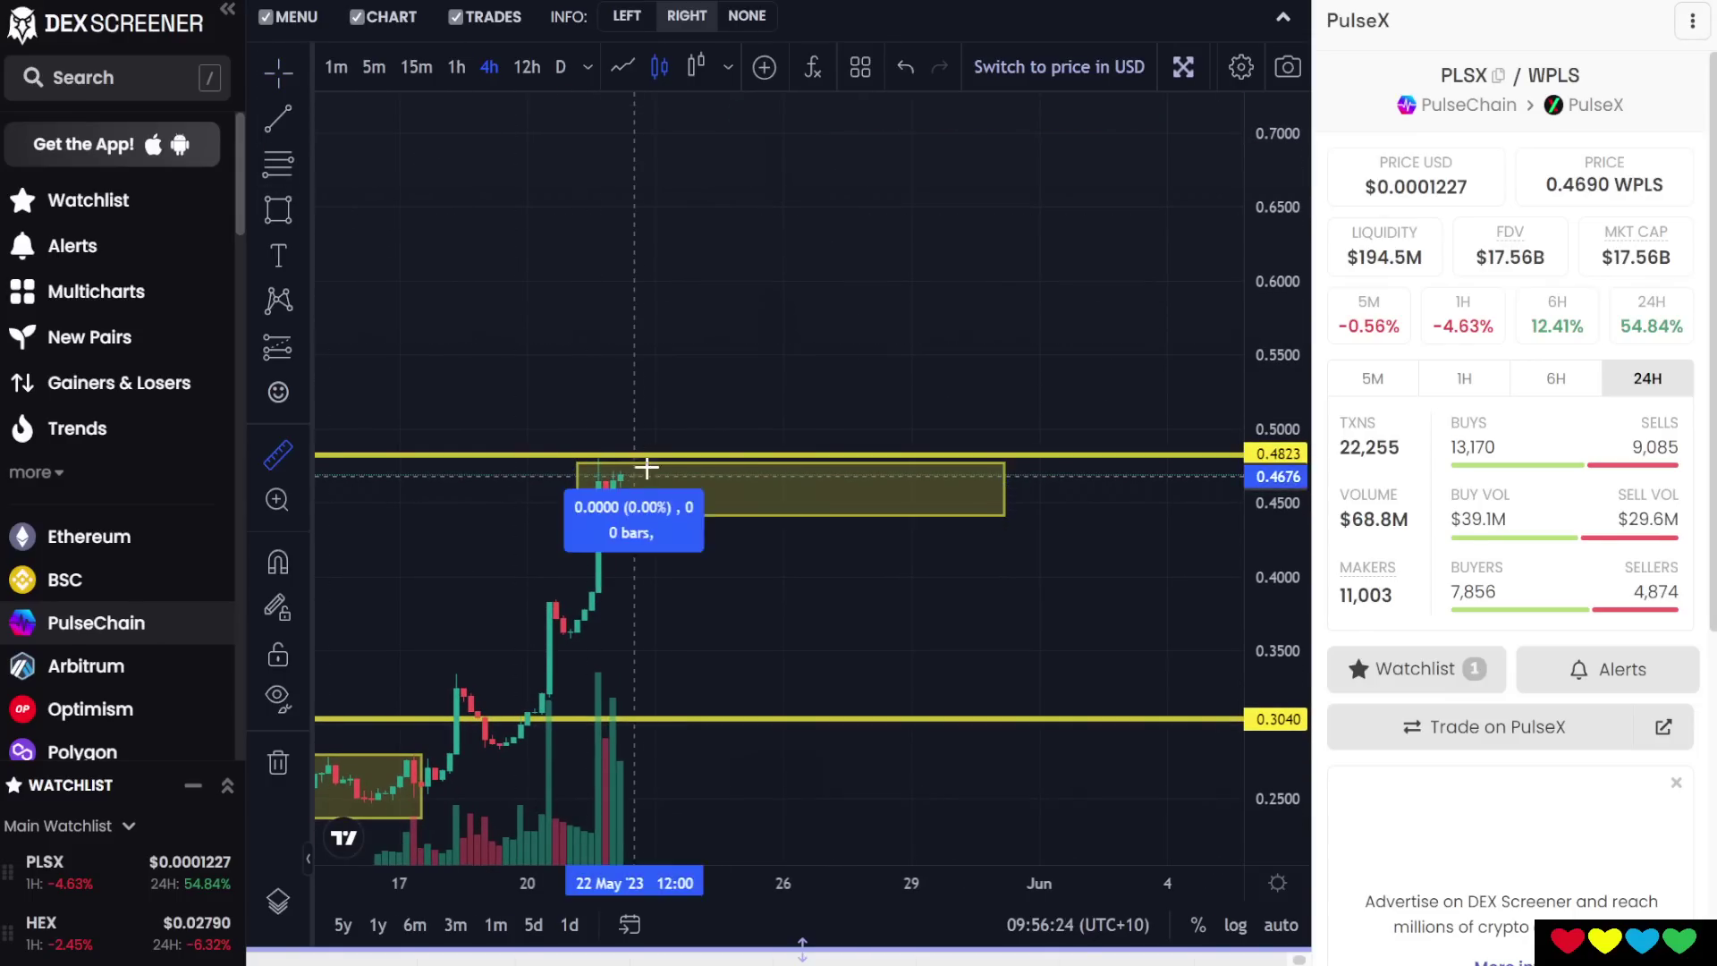
click(1081, 127)
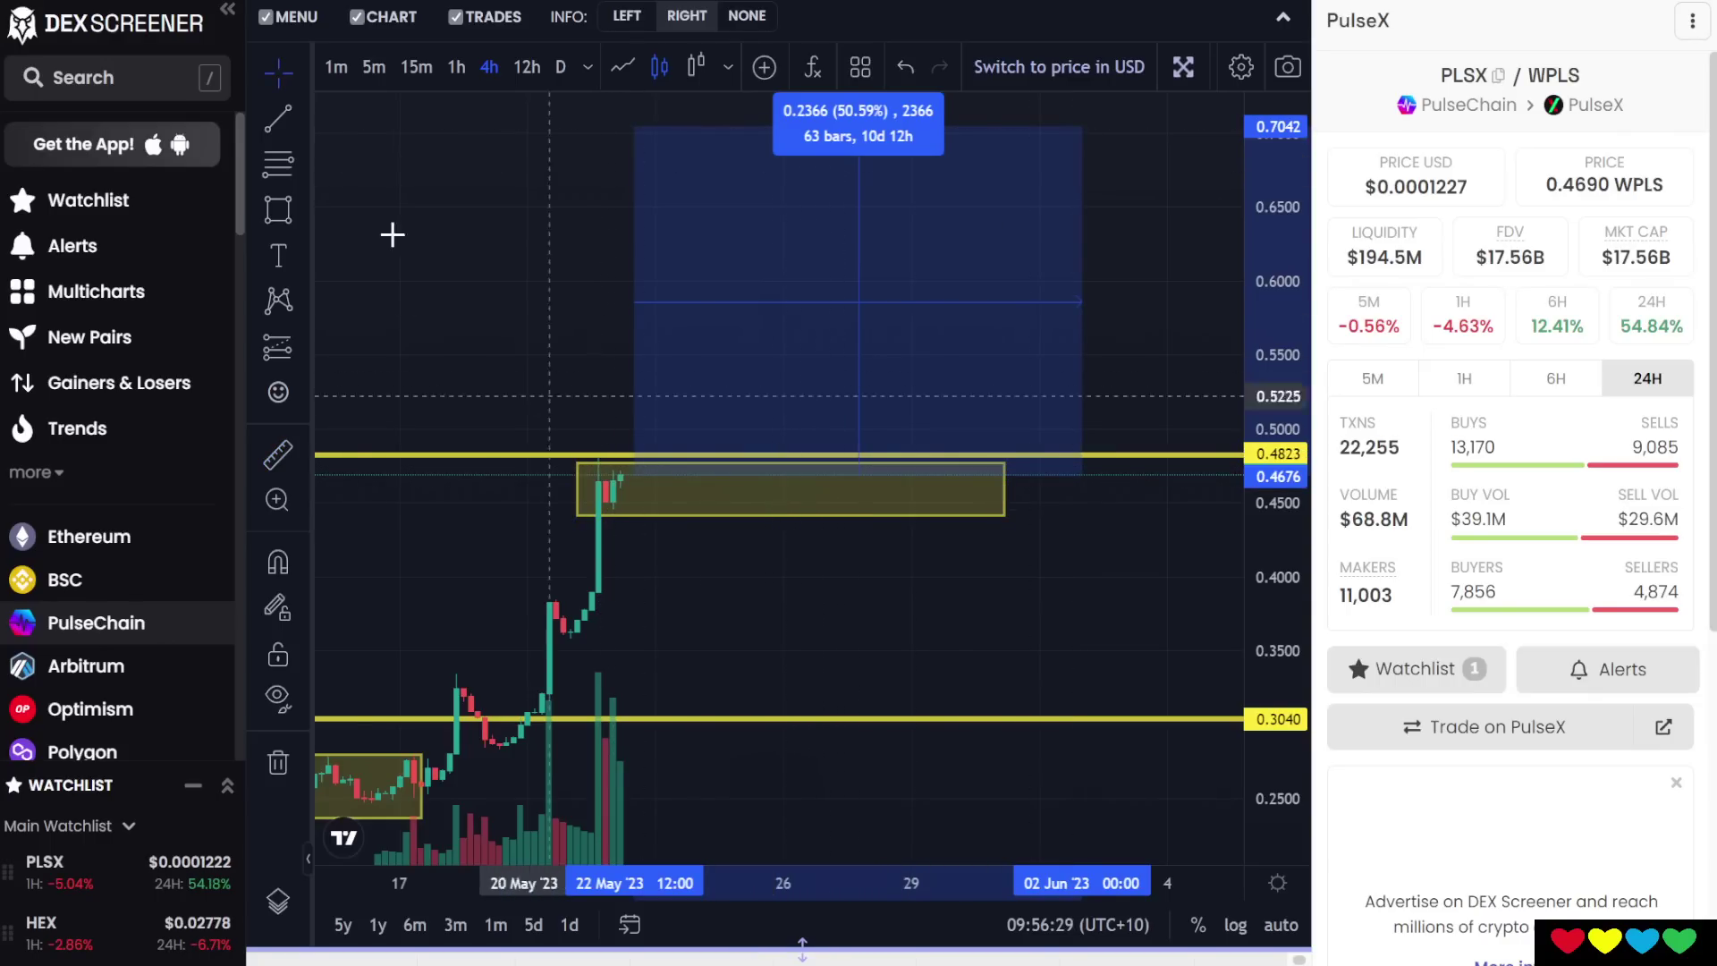
Draw a wide yellow rectangle above the current price between about 0.67 and 0.71, spanning about 22 May to 3 June.
click(279, 209)
drag(608, 119, 1136, 175)
drag(1268, 167, 1268, 193)
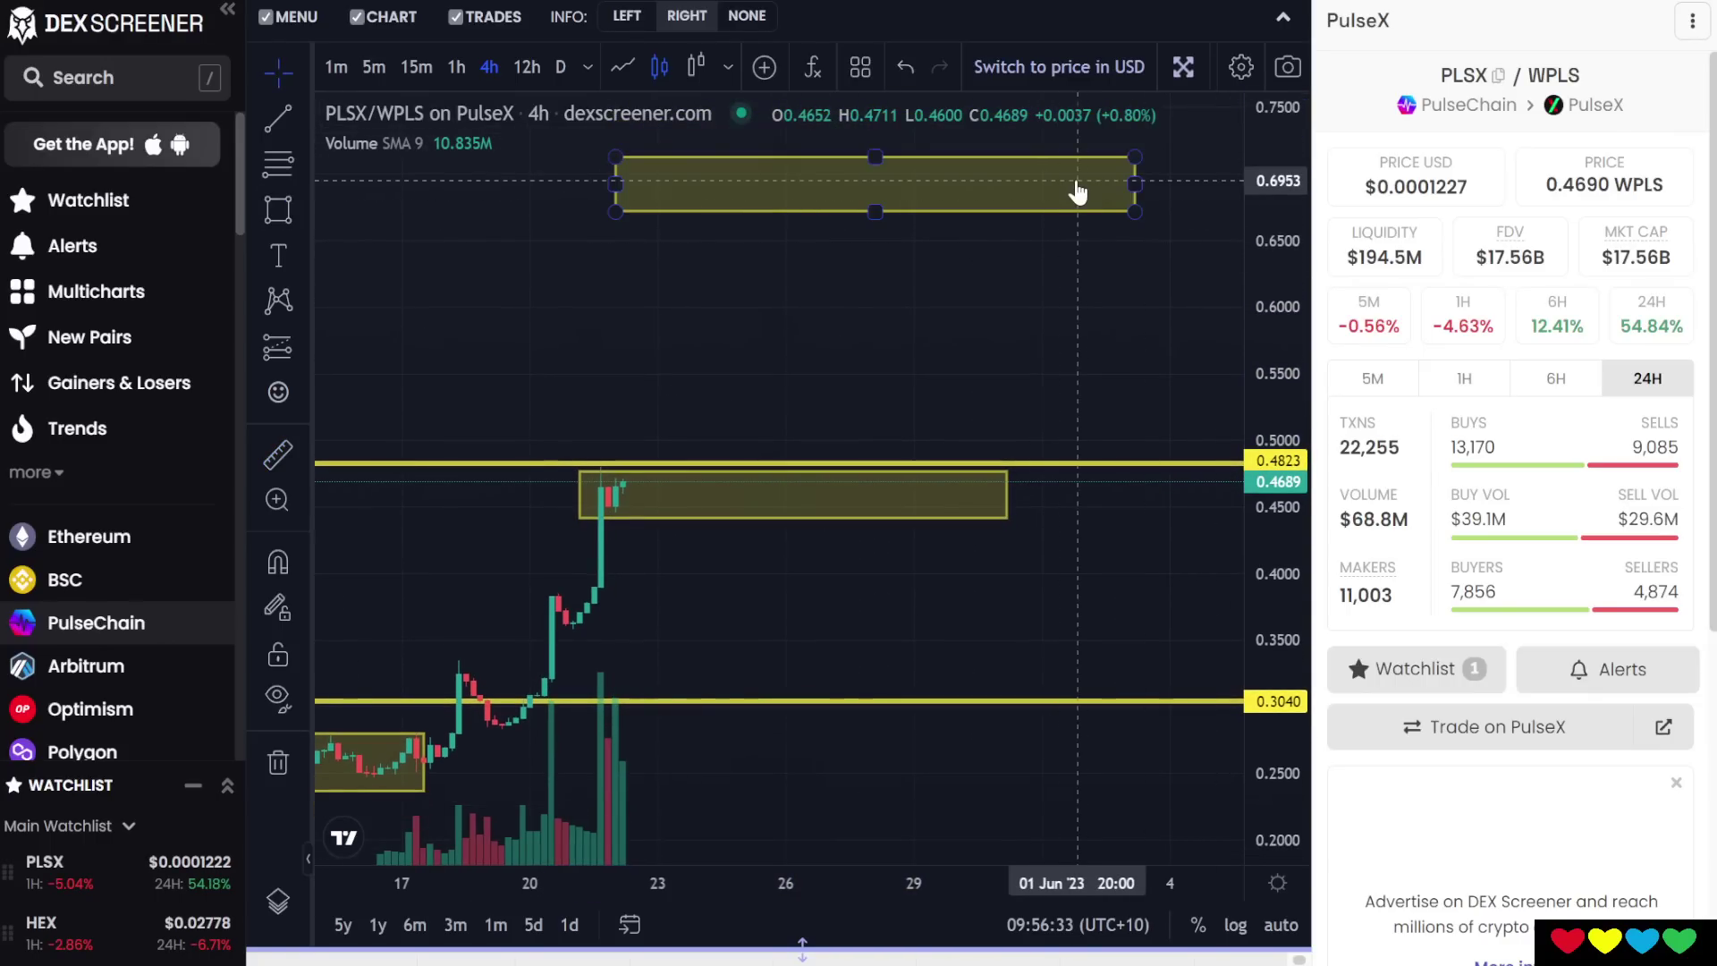
scroll(720, 391, down, 3)
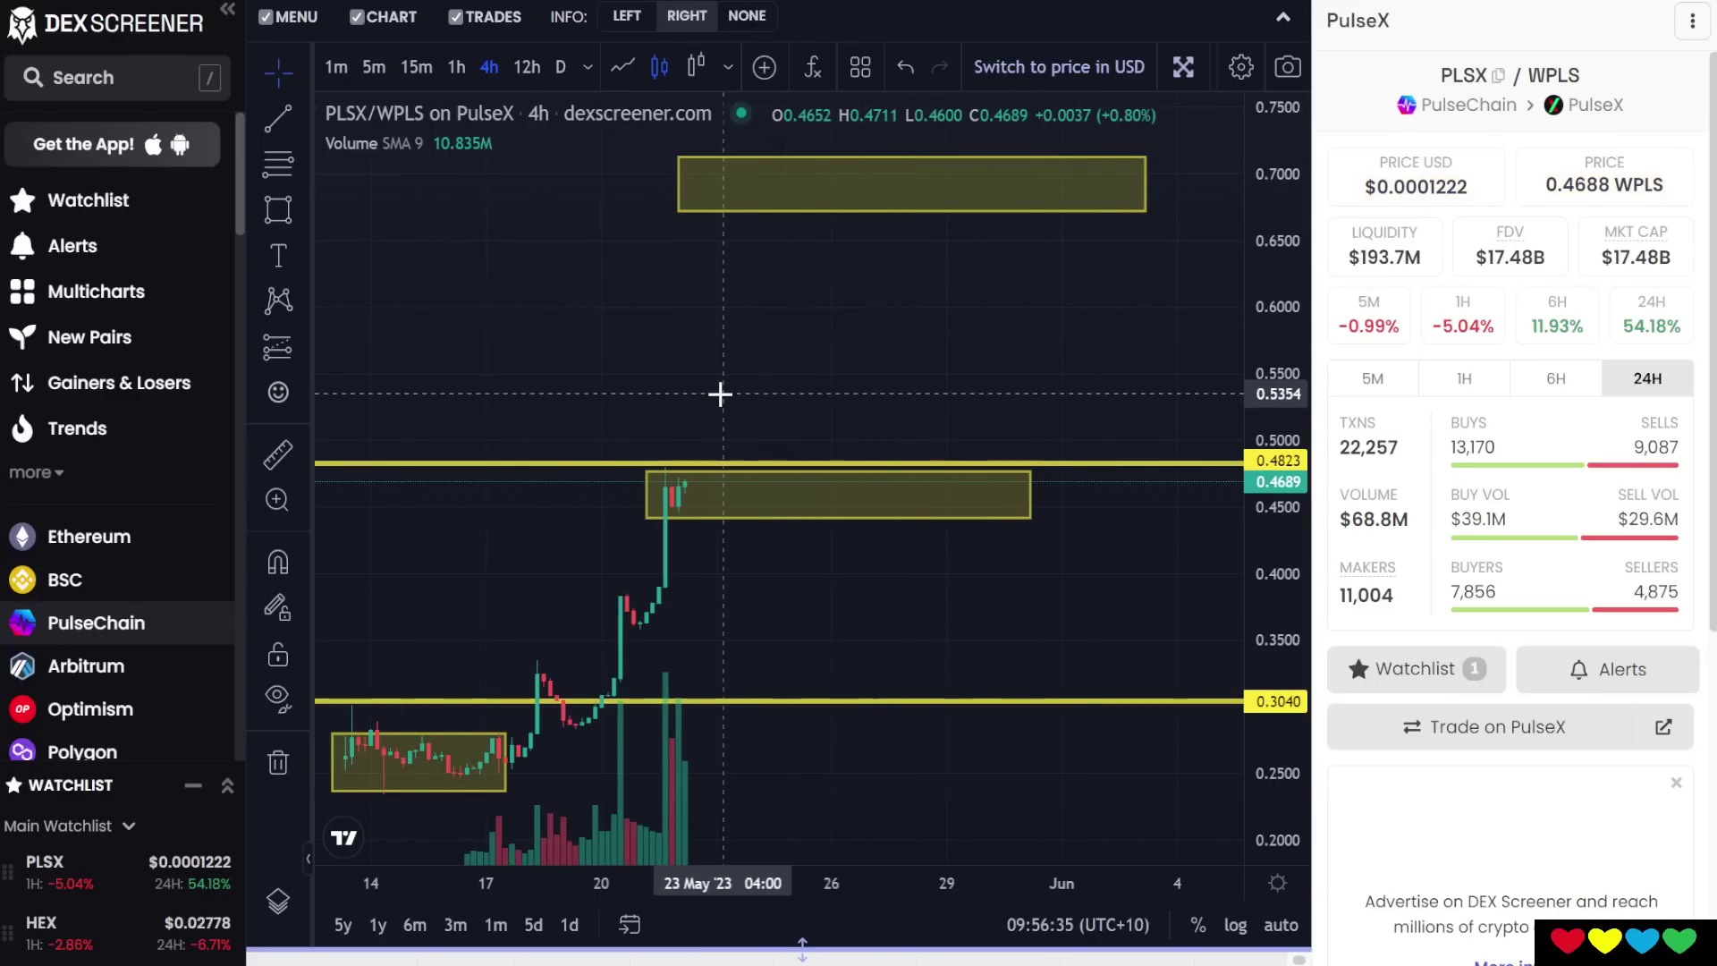
Measure the price rise from the mid-May rectangle at 0.2527 to the upper rectangle at 0.6953.
click(278, 455)
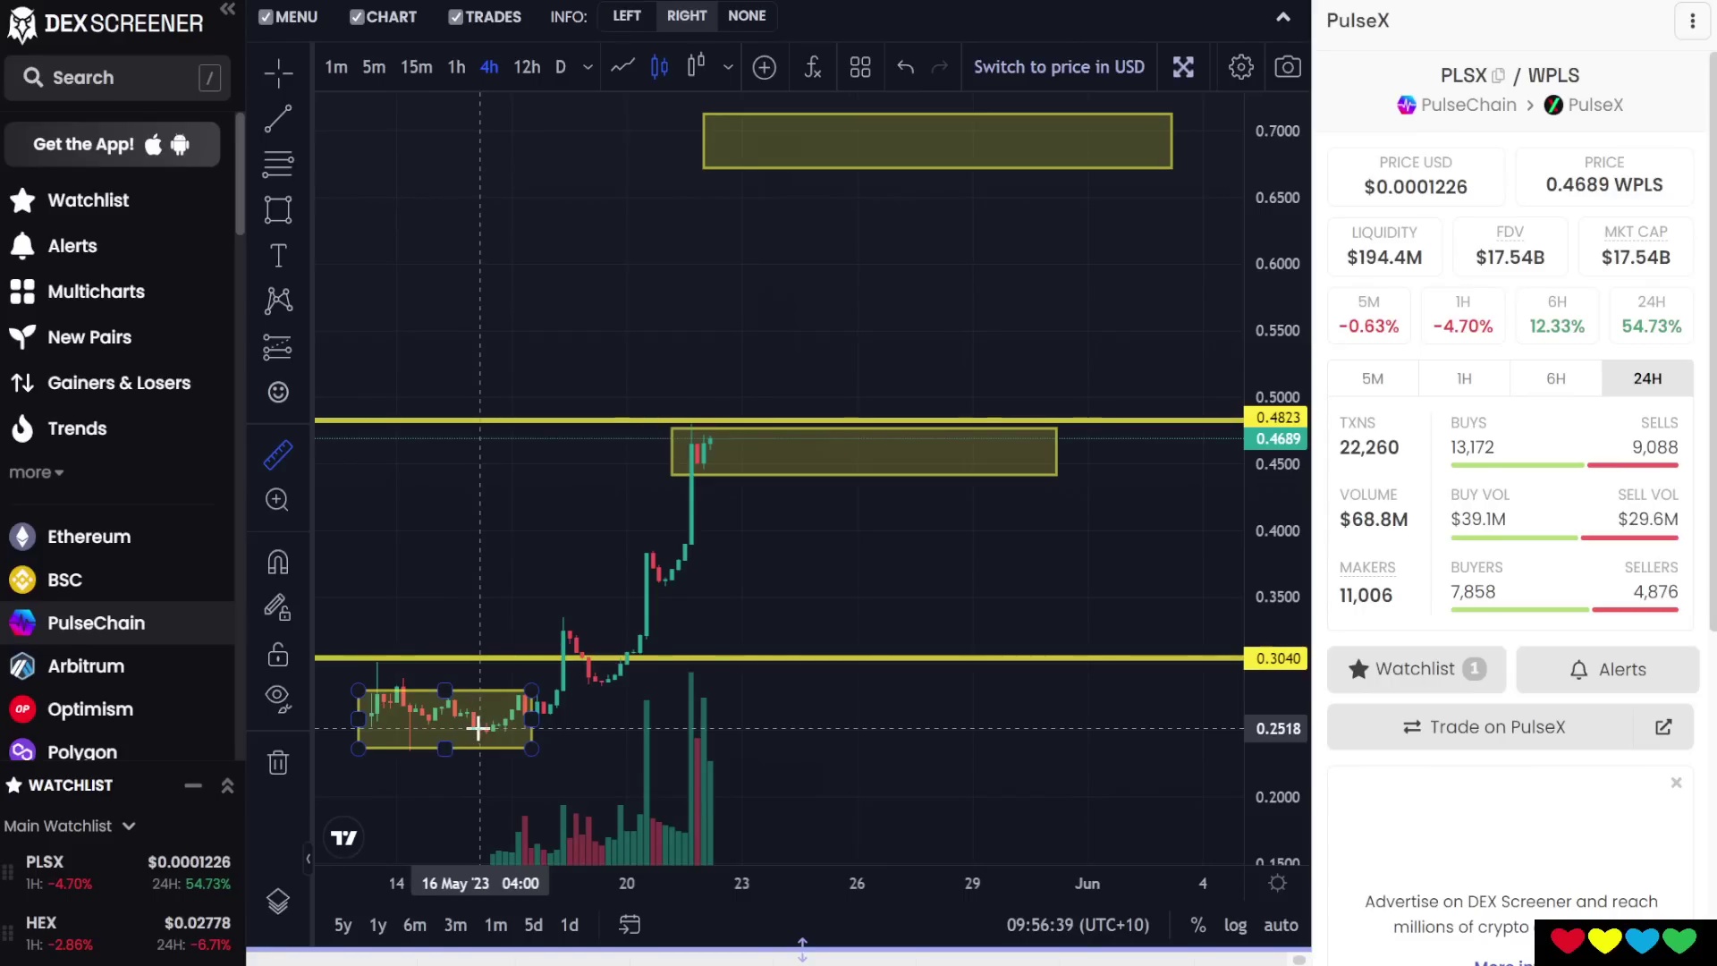
click(480, 726)
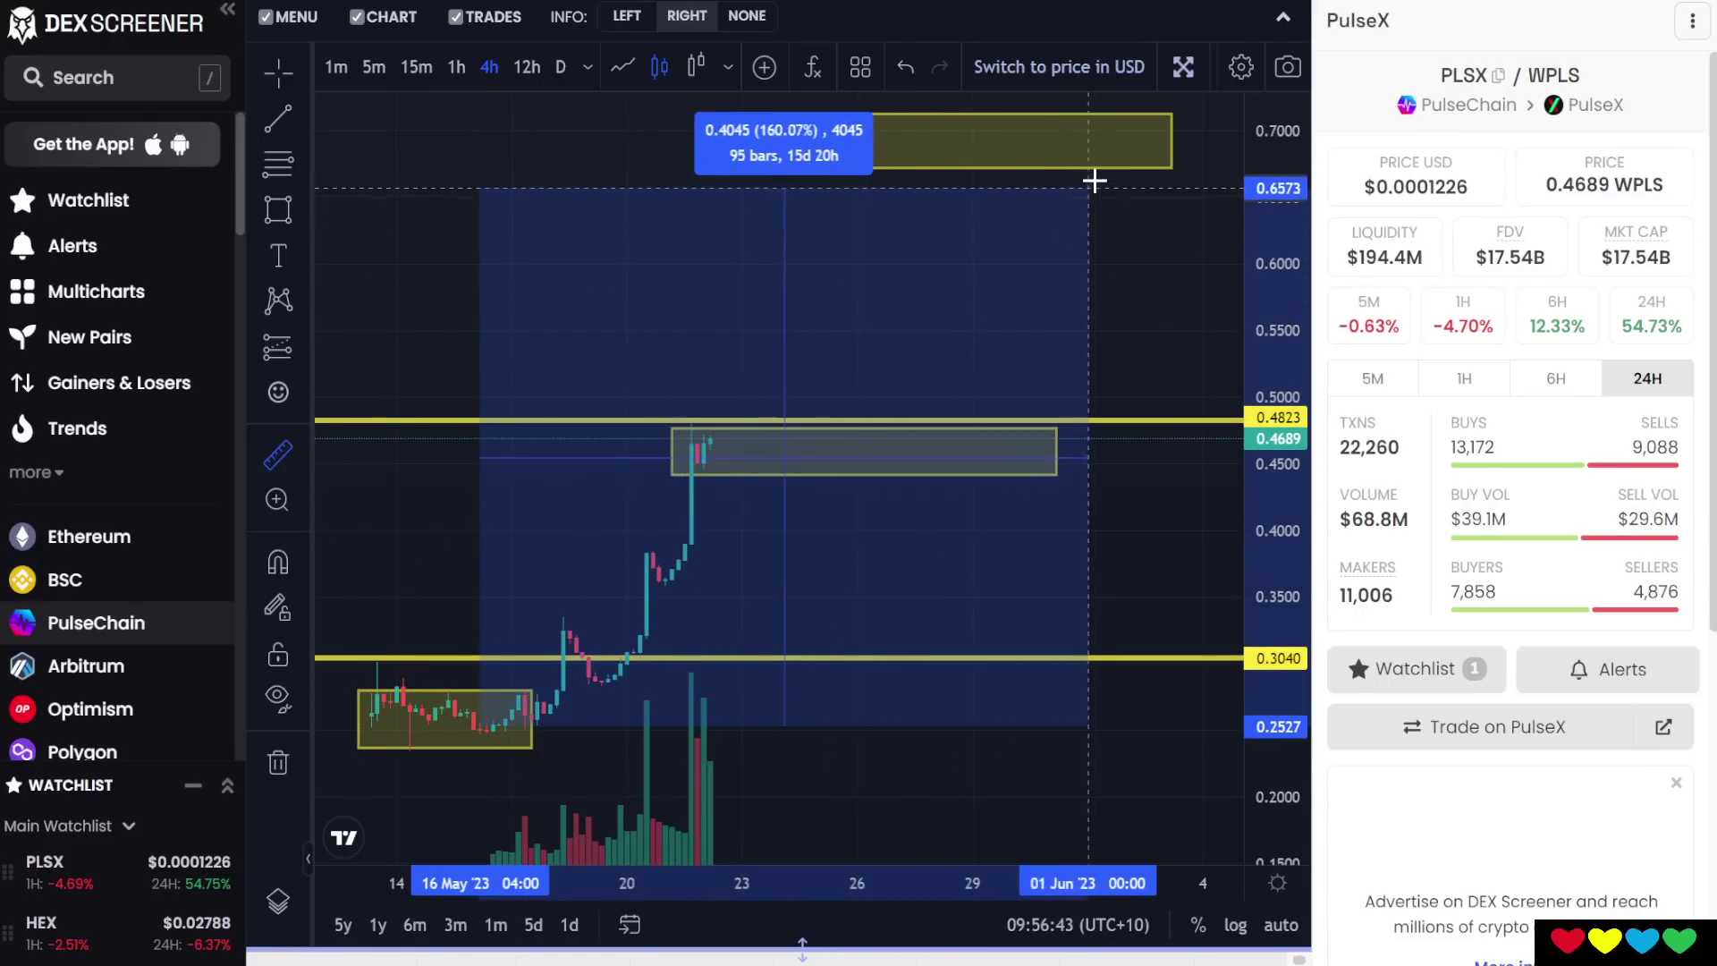
click(1139, 137)
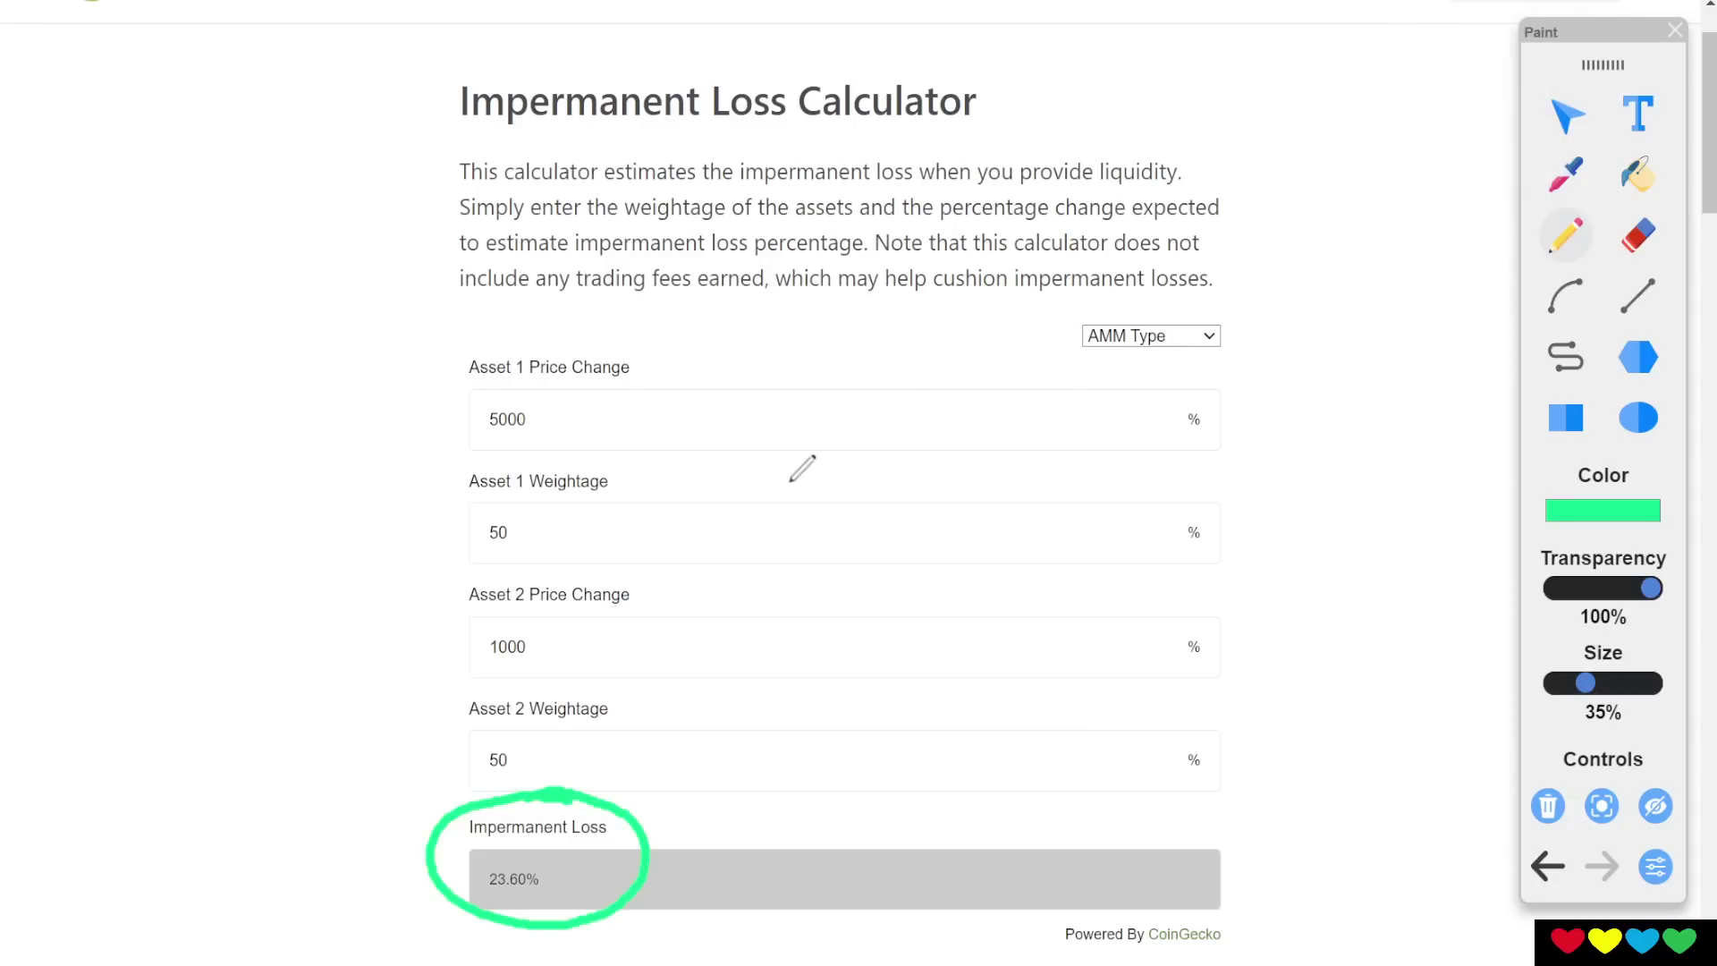
Clear the circle on the Impermanent Loss Calculator and set the price changes to 0% for Asset 1 and 175% for Asset 2.
click(1567, 115)
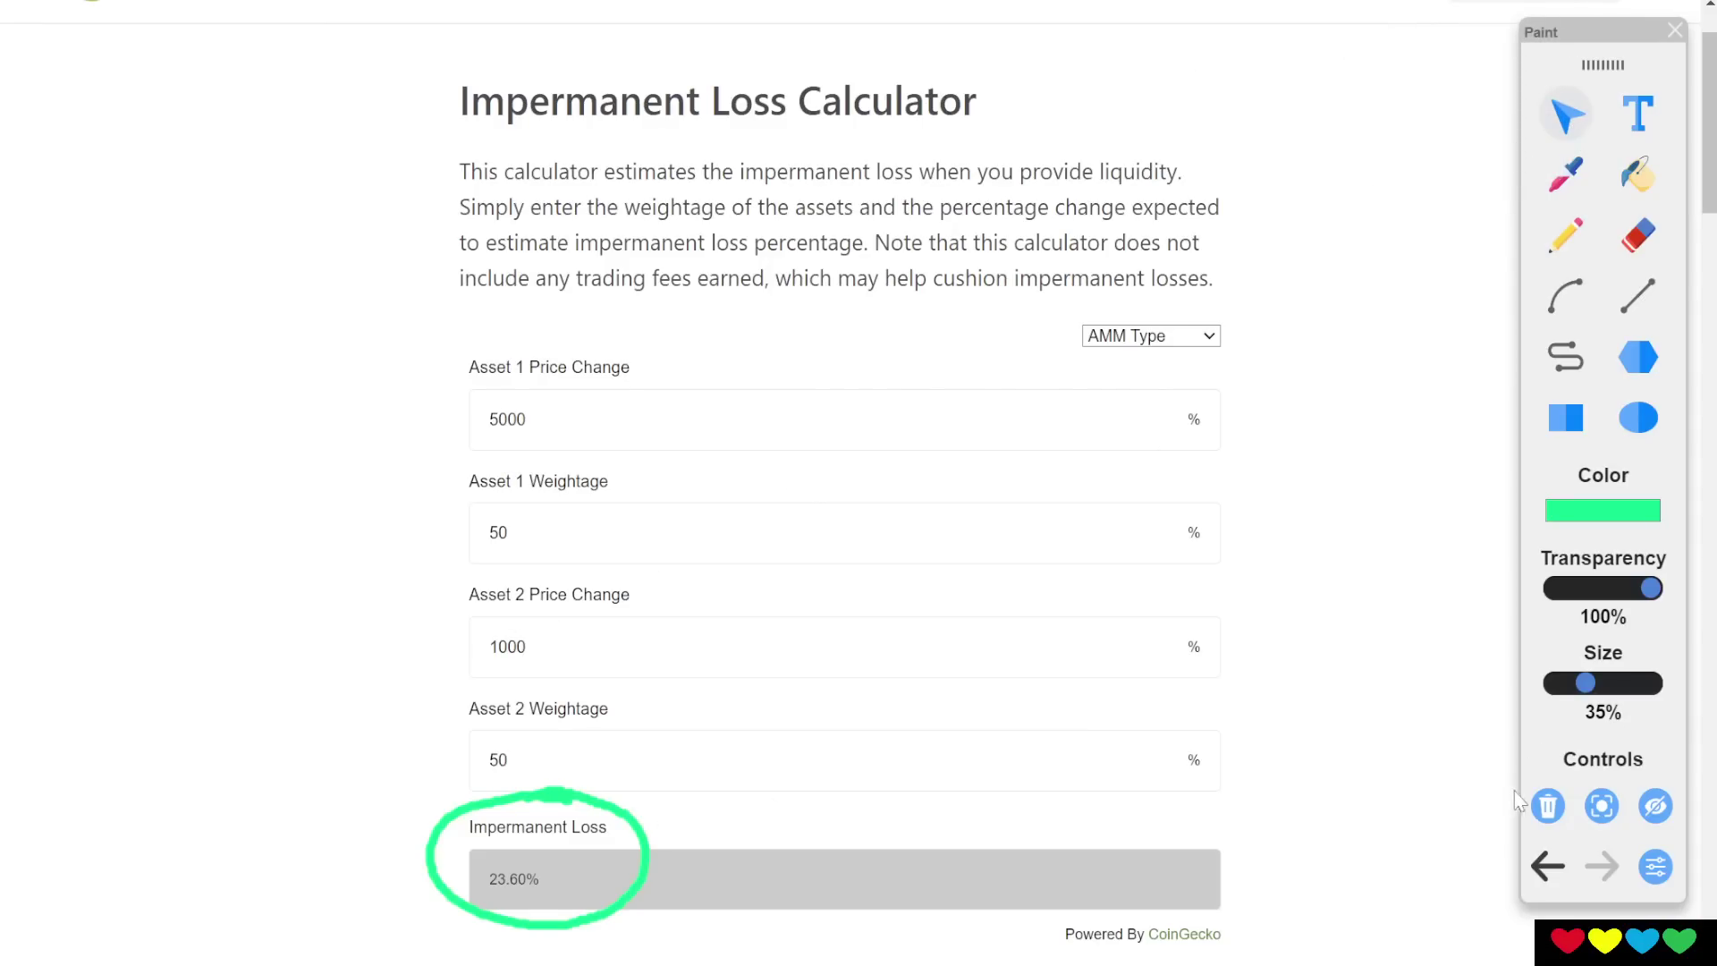
click(1549, 806)
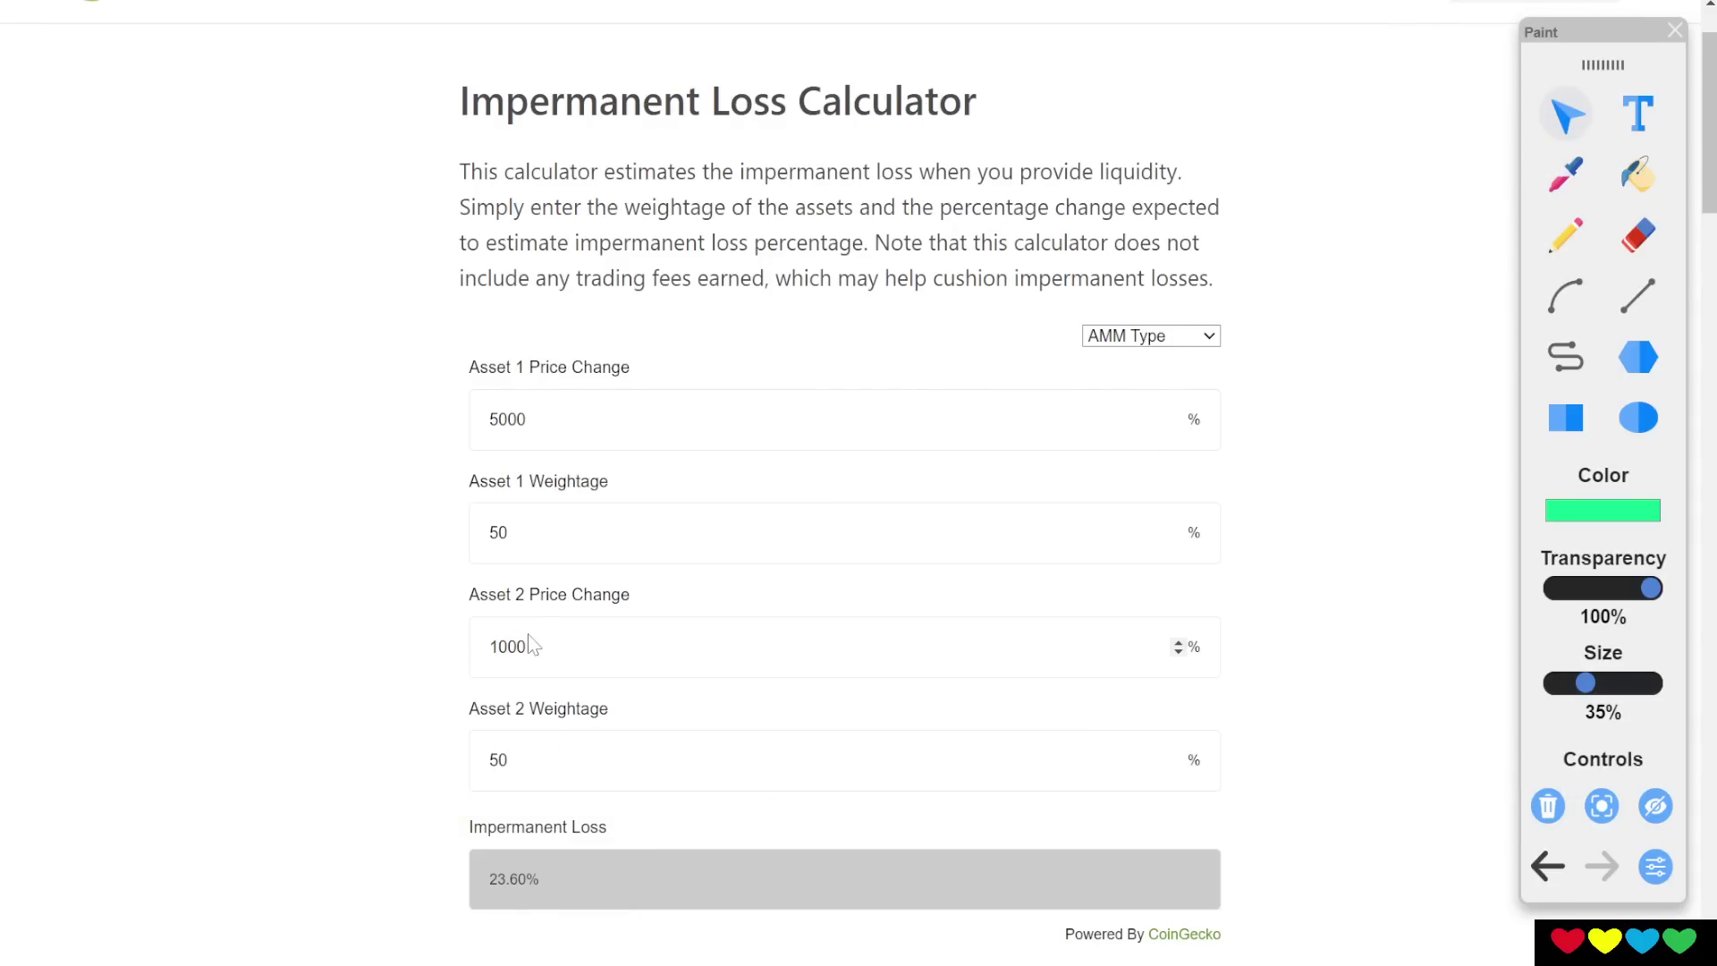
double_click(575, 432)
text(0)
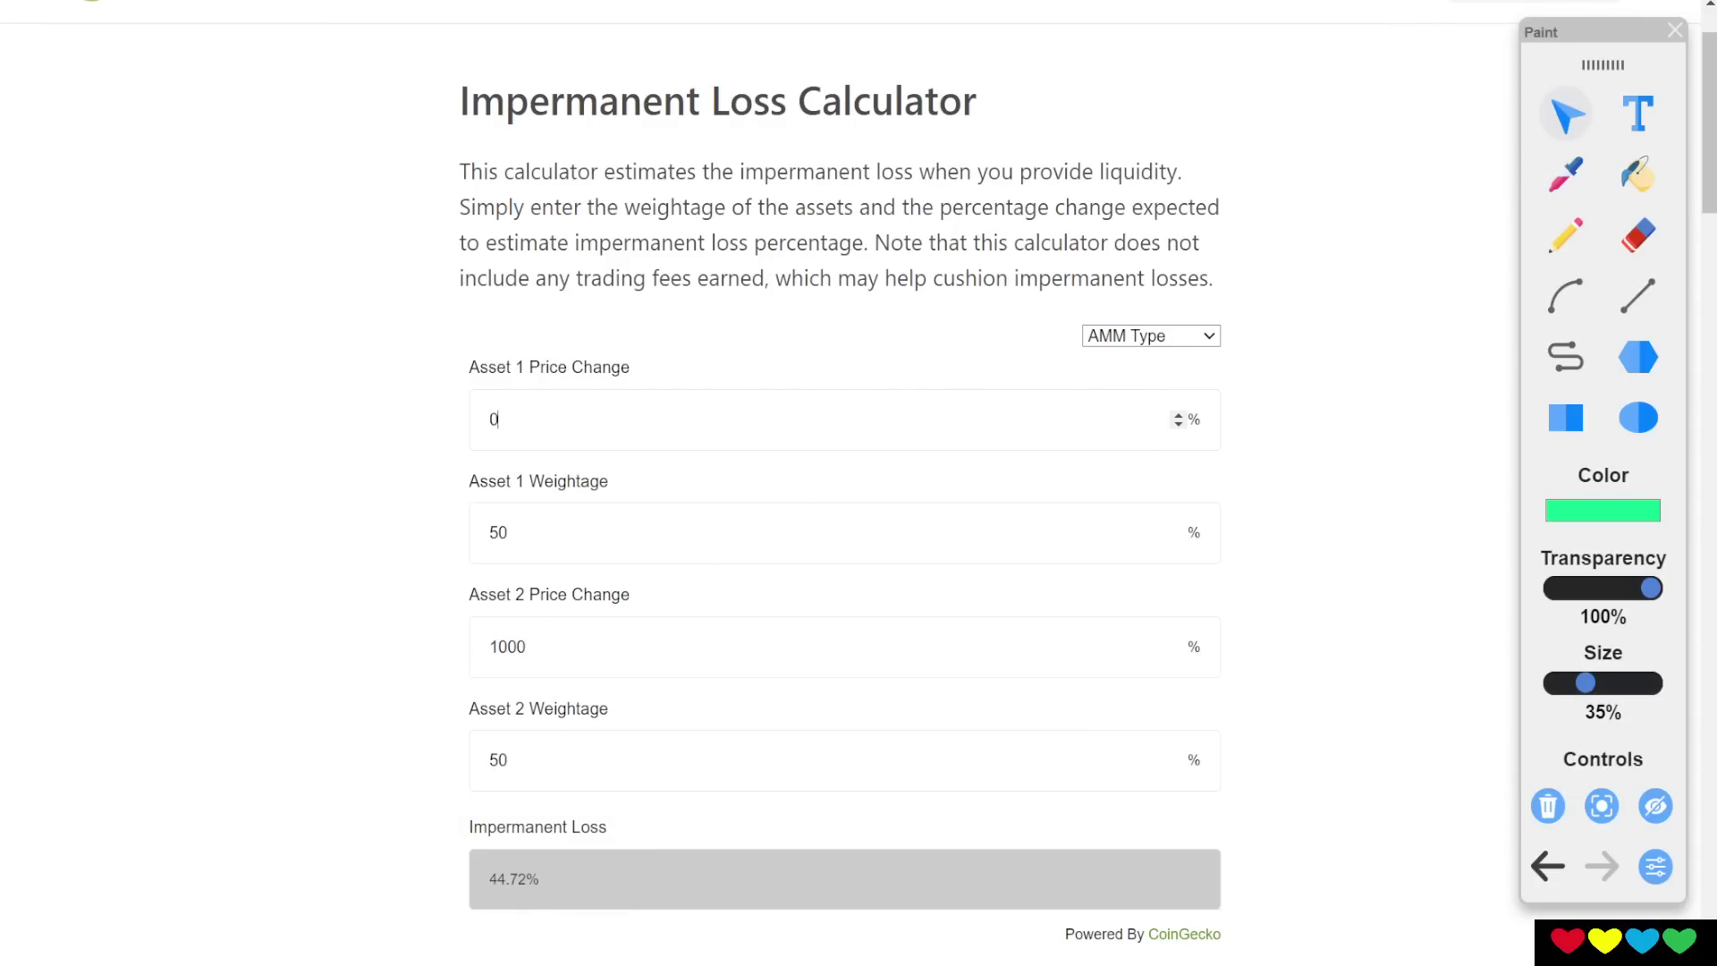
double_click(536, 668)
text(175)
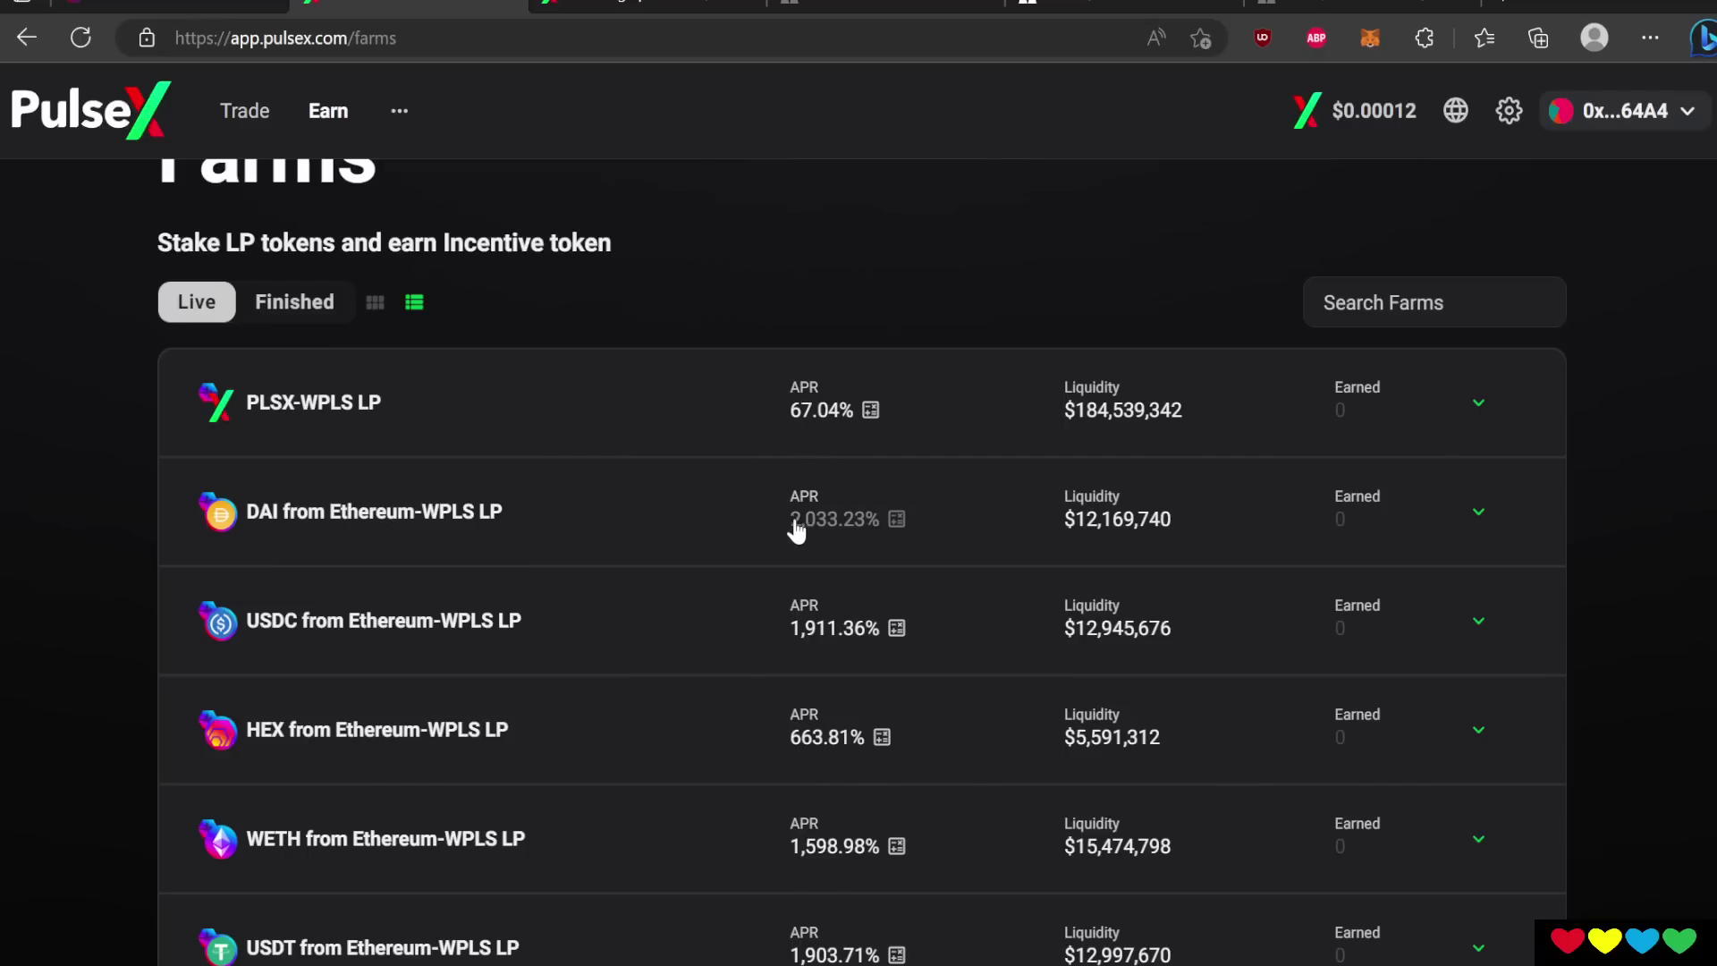
Open the Calculator app over the PulseX farms list and compute 67 ÷ 52 and 12 ÷ 1.28.
key(XF86Calculator)
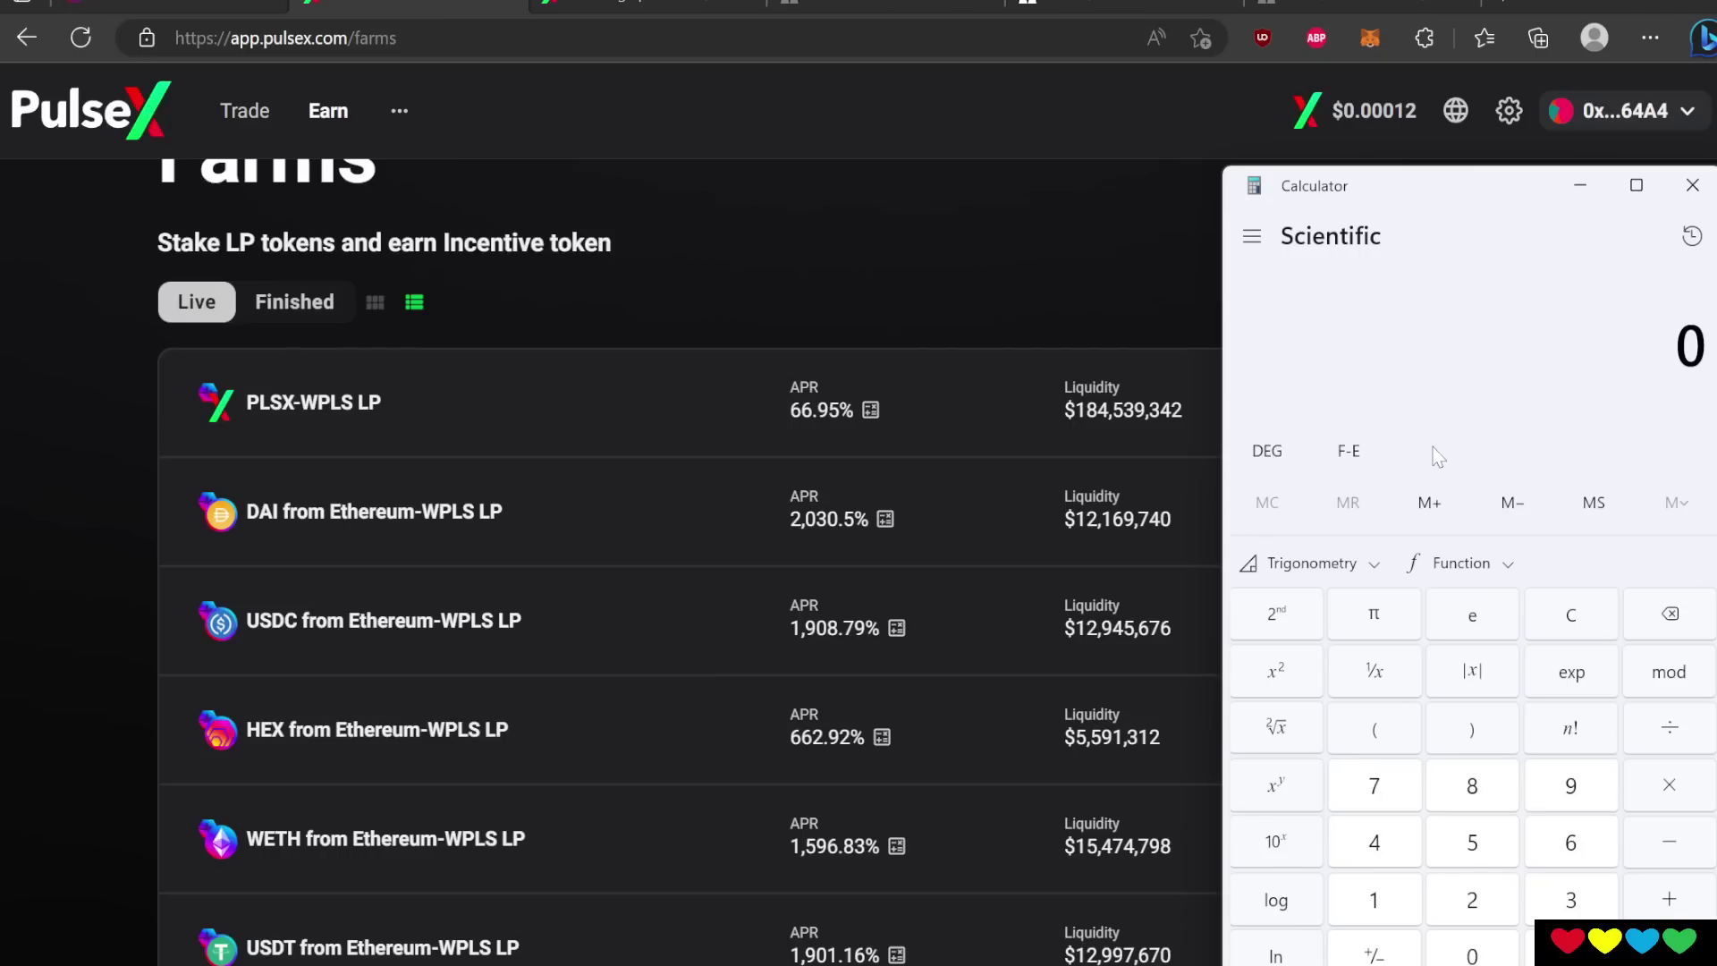
text(67/)
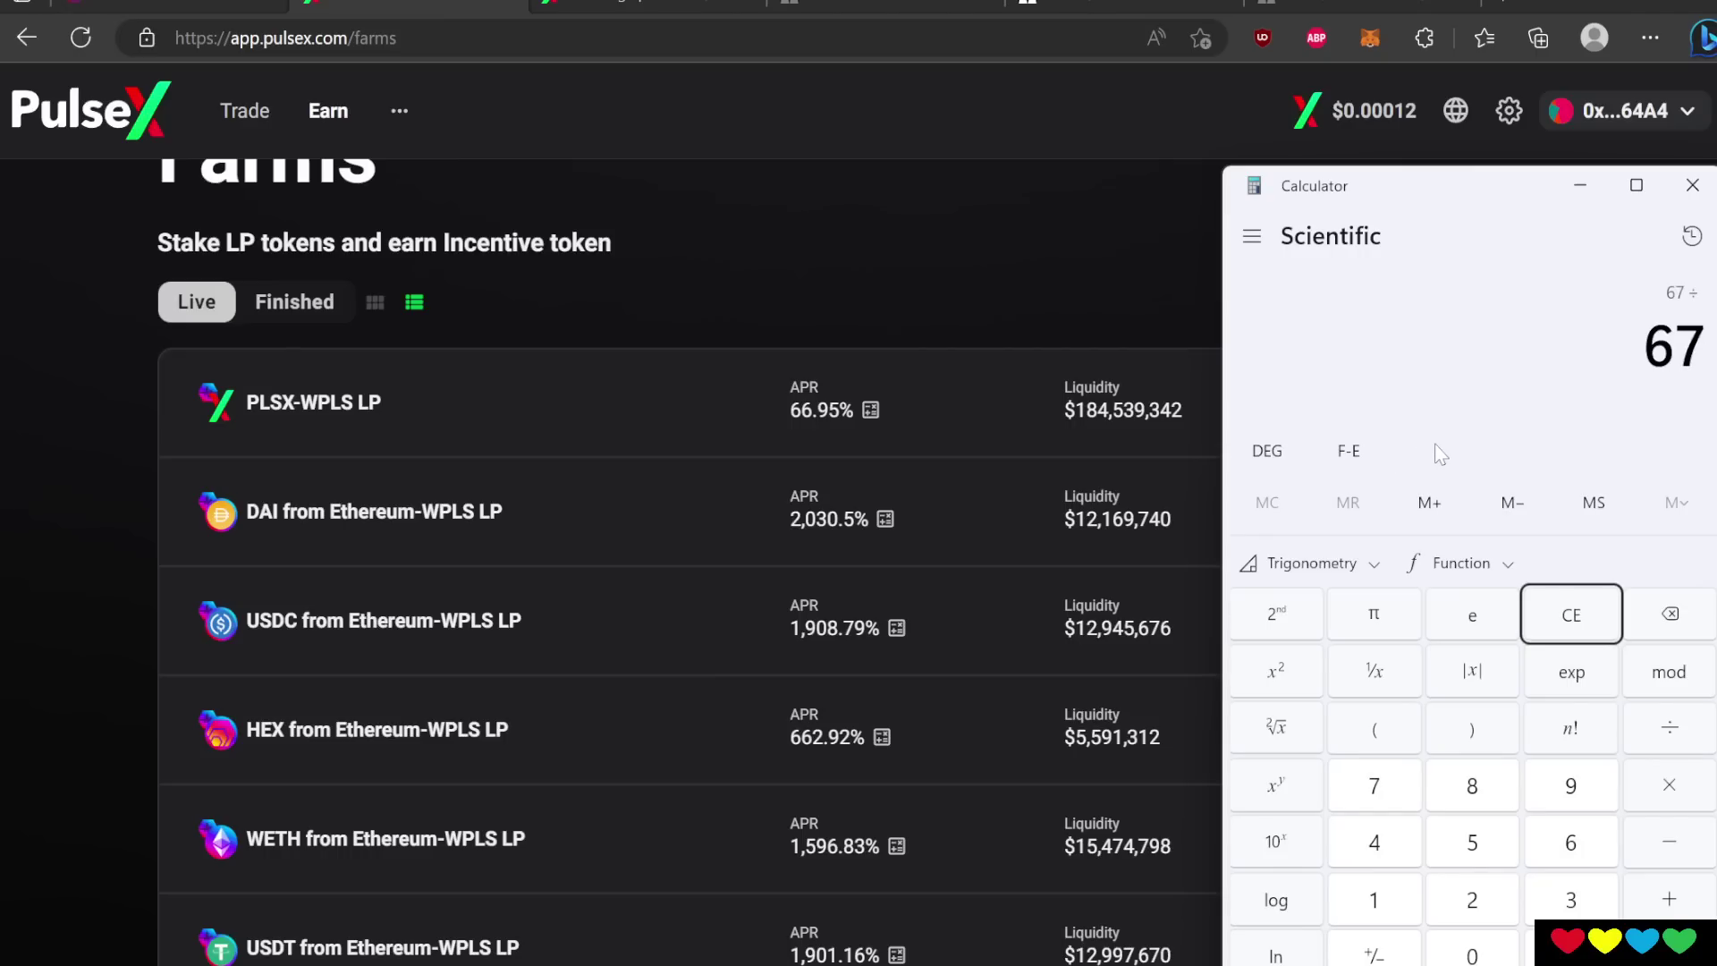
text(52)
key(Return)
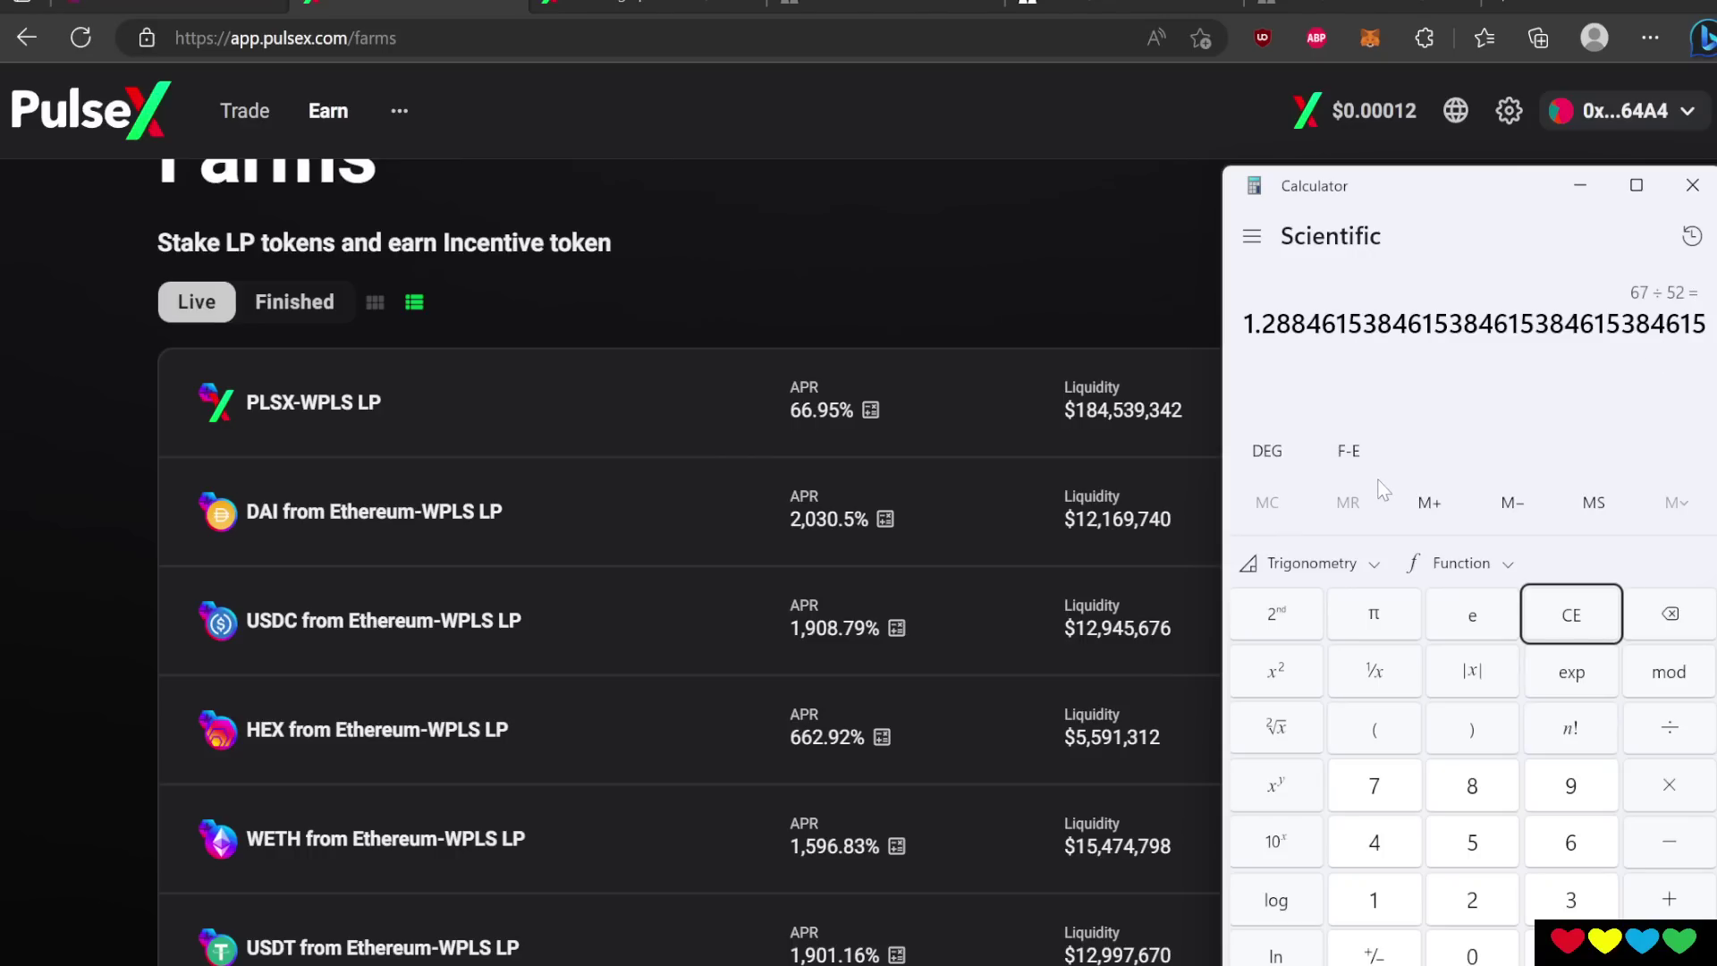
click(1569, 619)
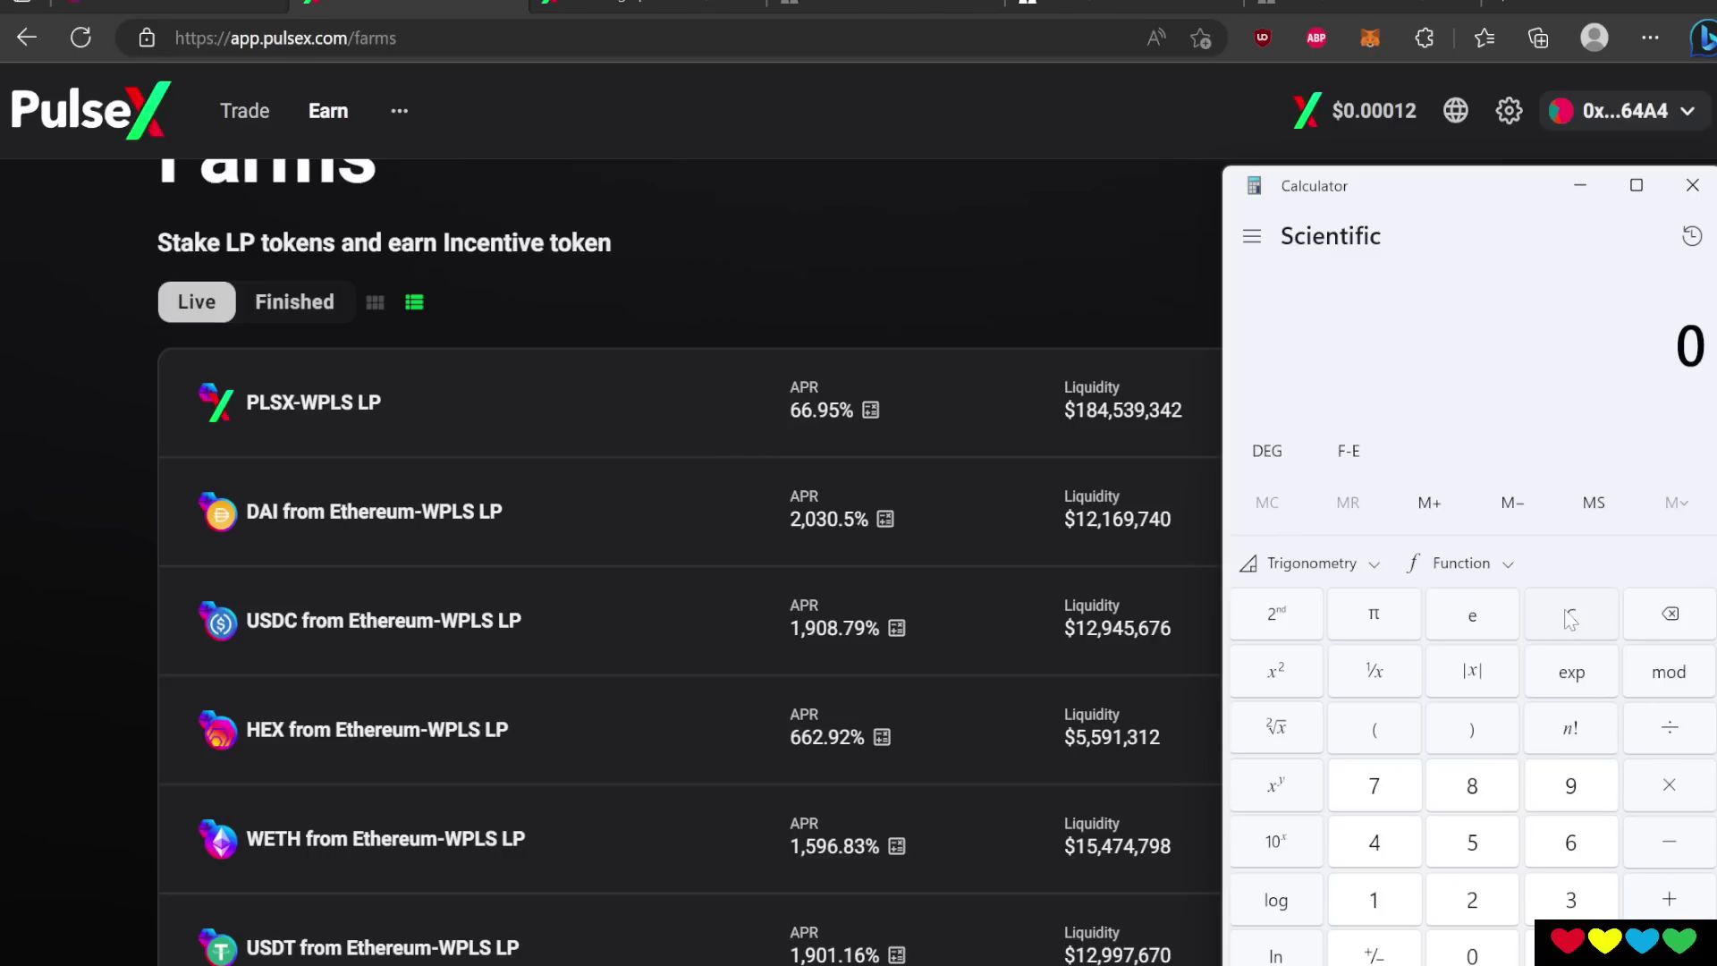
text(12/1.28)
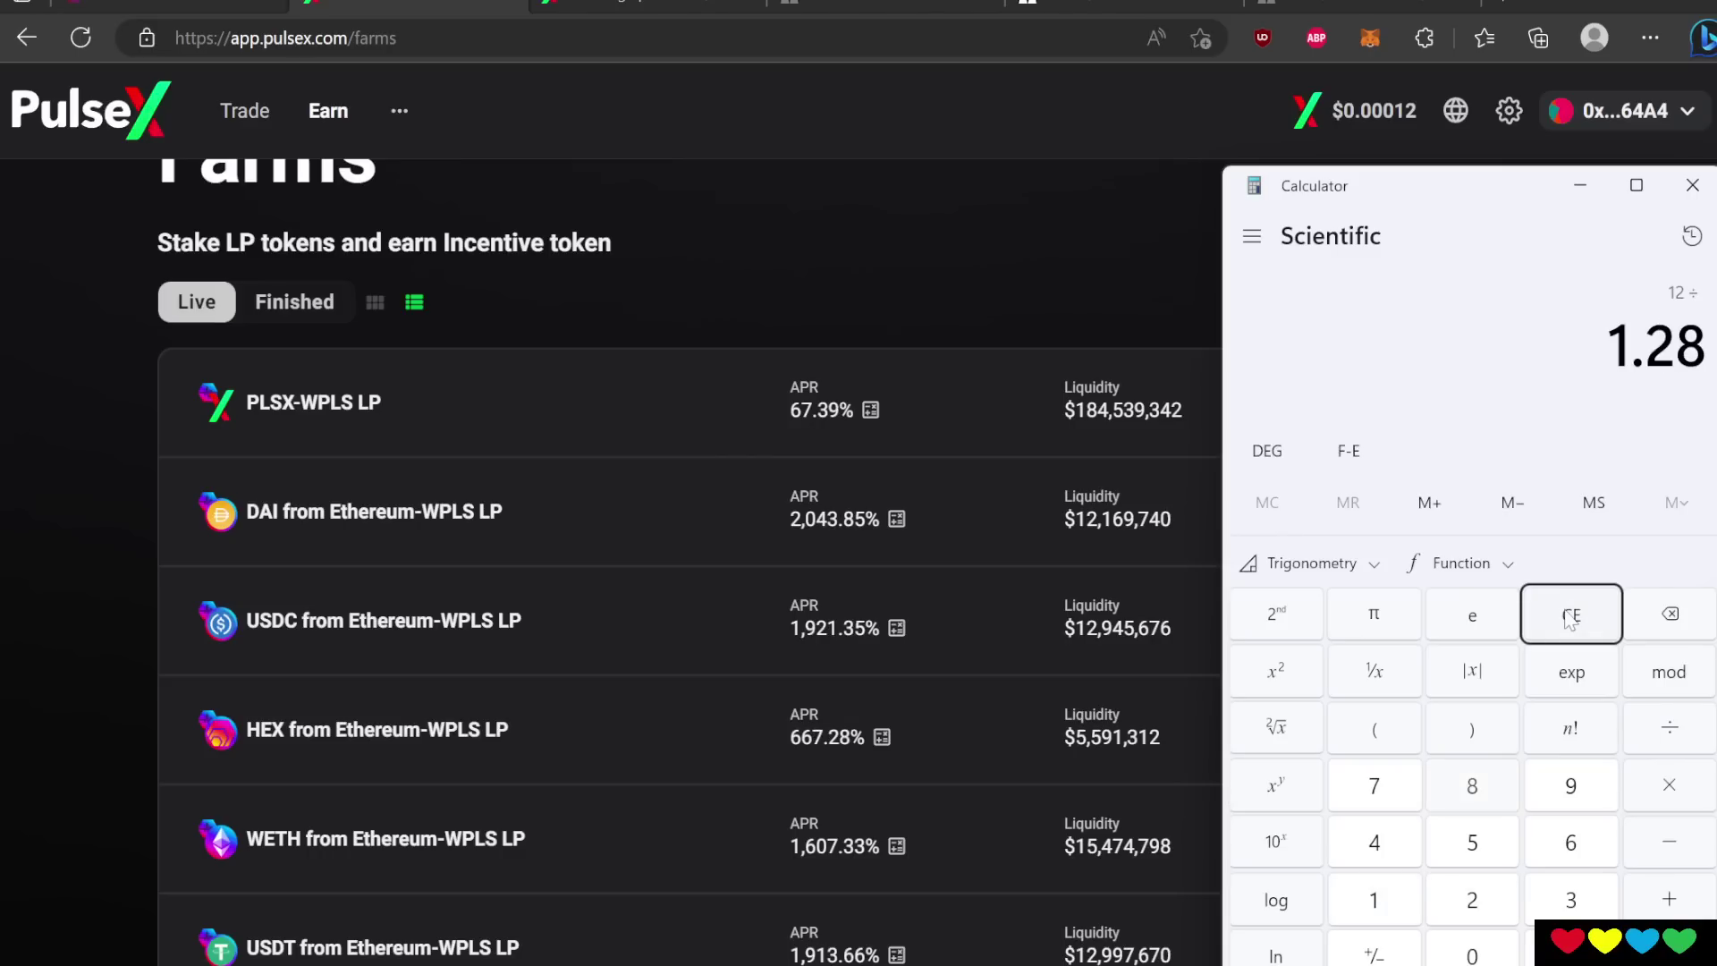
key(Return)
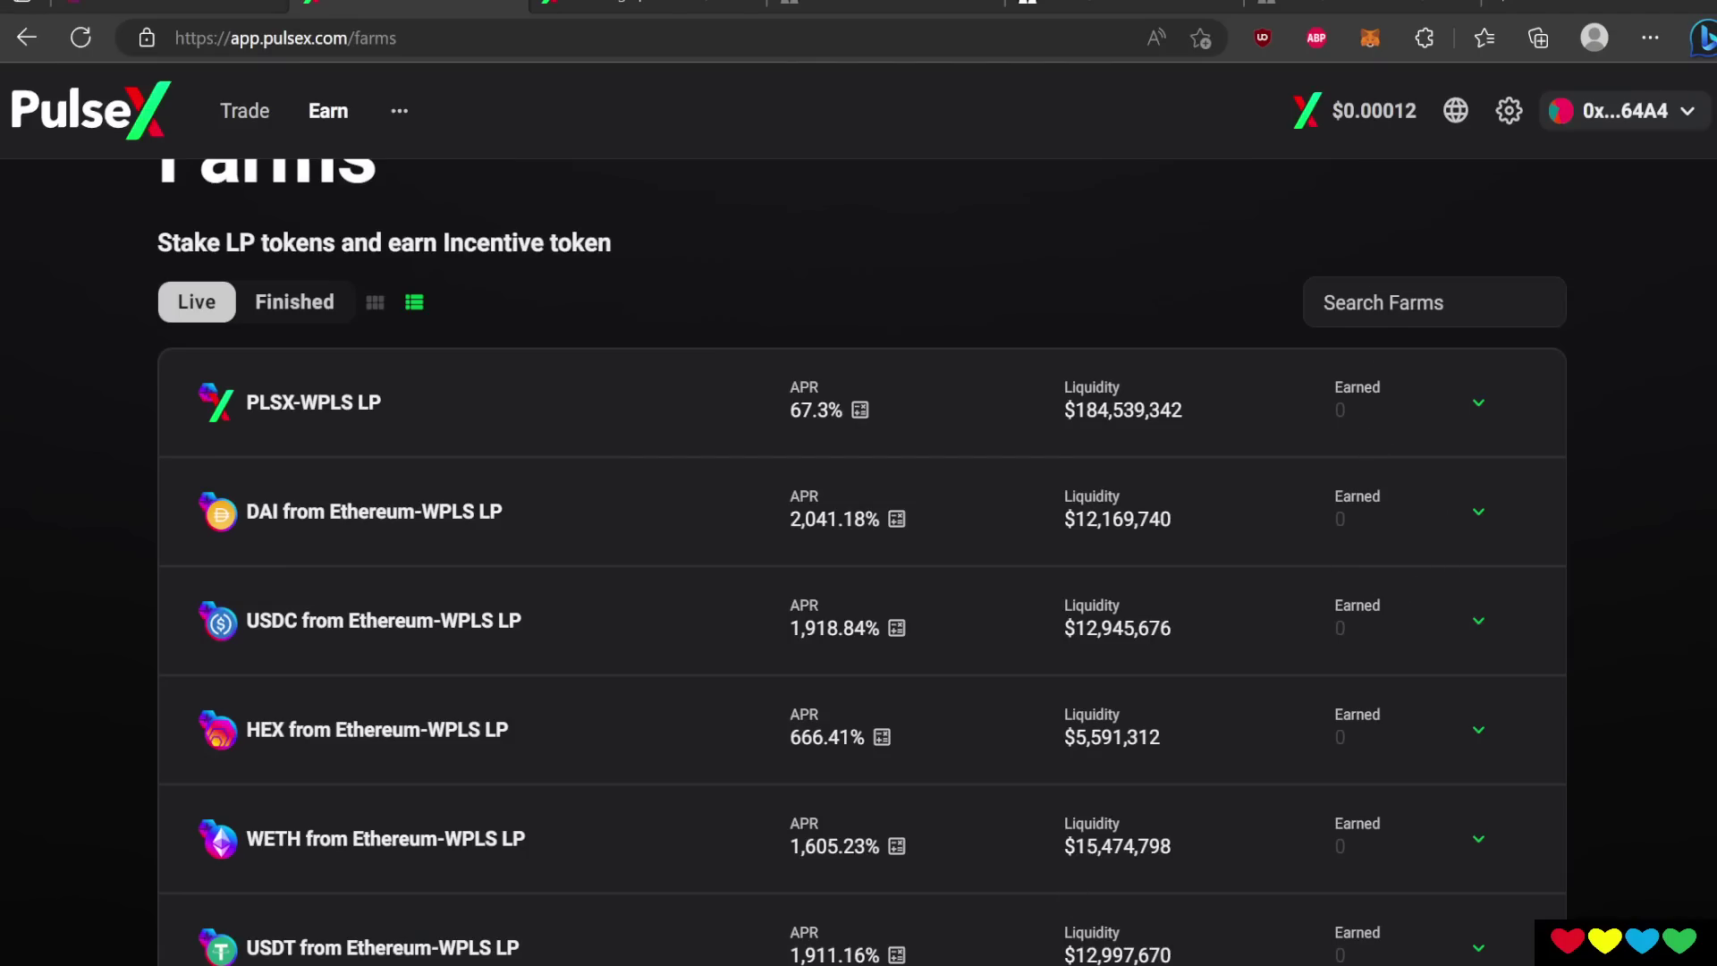
Bring the Calculator app back, clear it, and compute 20 ÷ 52 and 12 ÷ 0.38.
key(alt+Tab)
click(1565, 613)
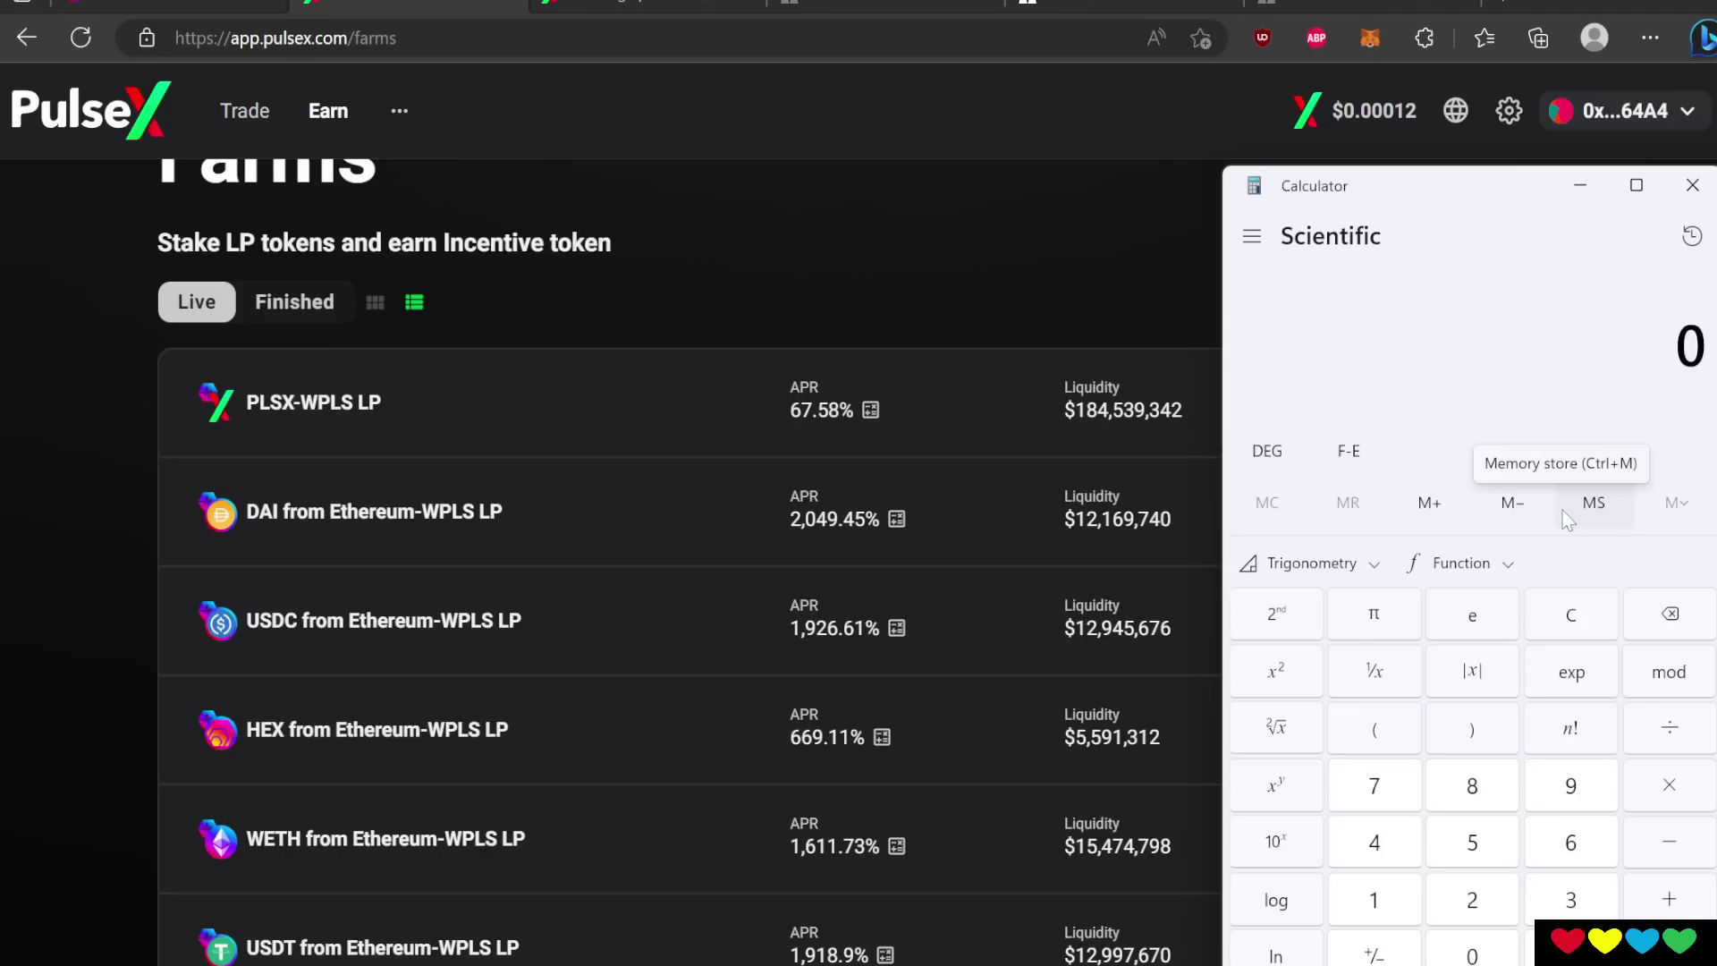
text(20)
key(slash)
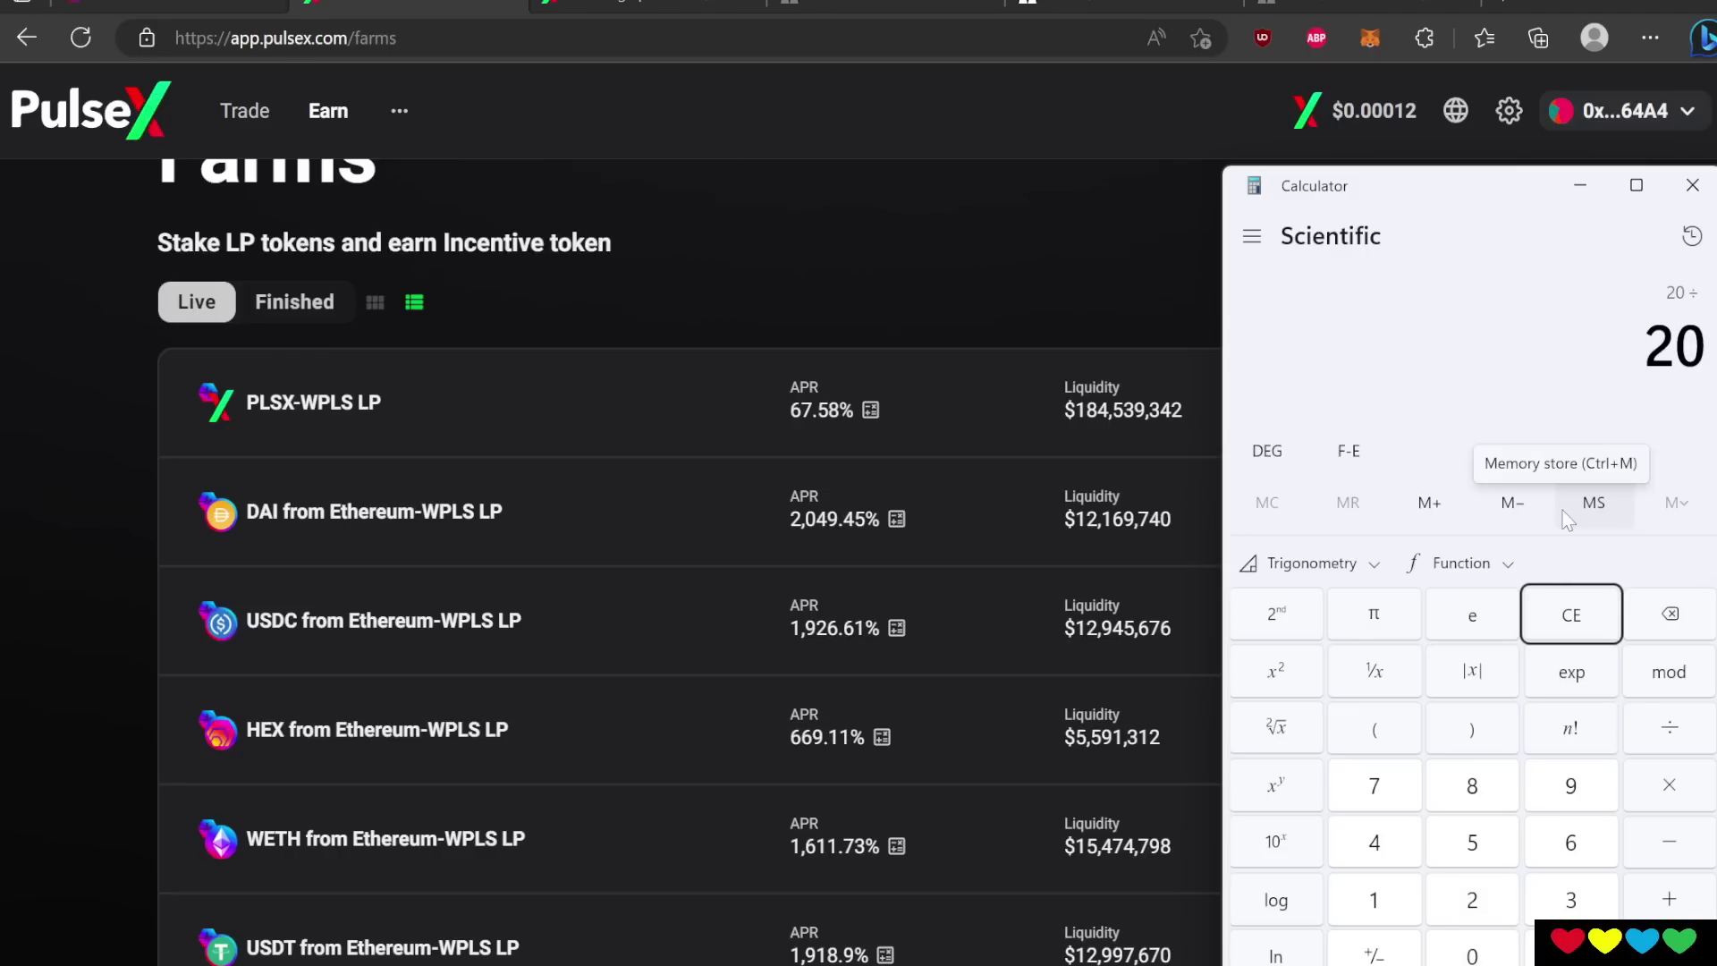
text(52)
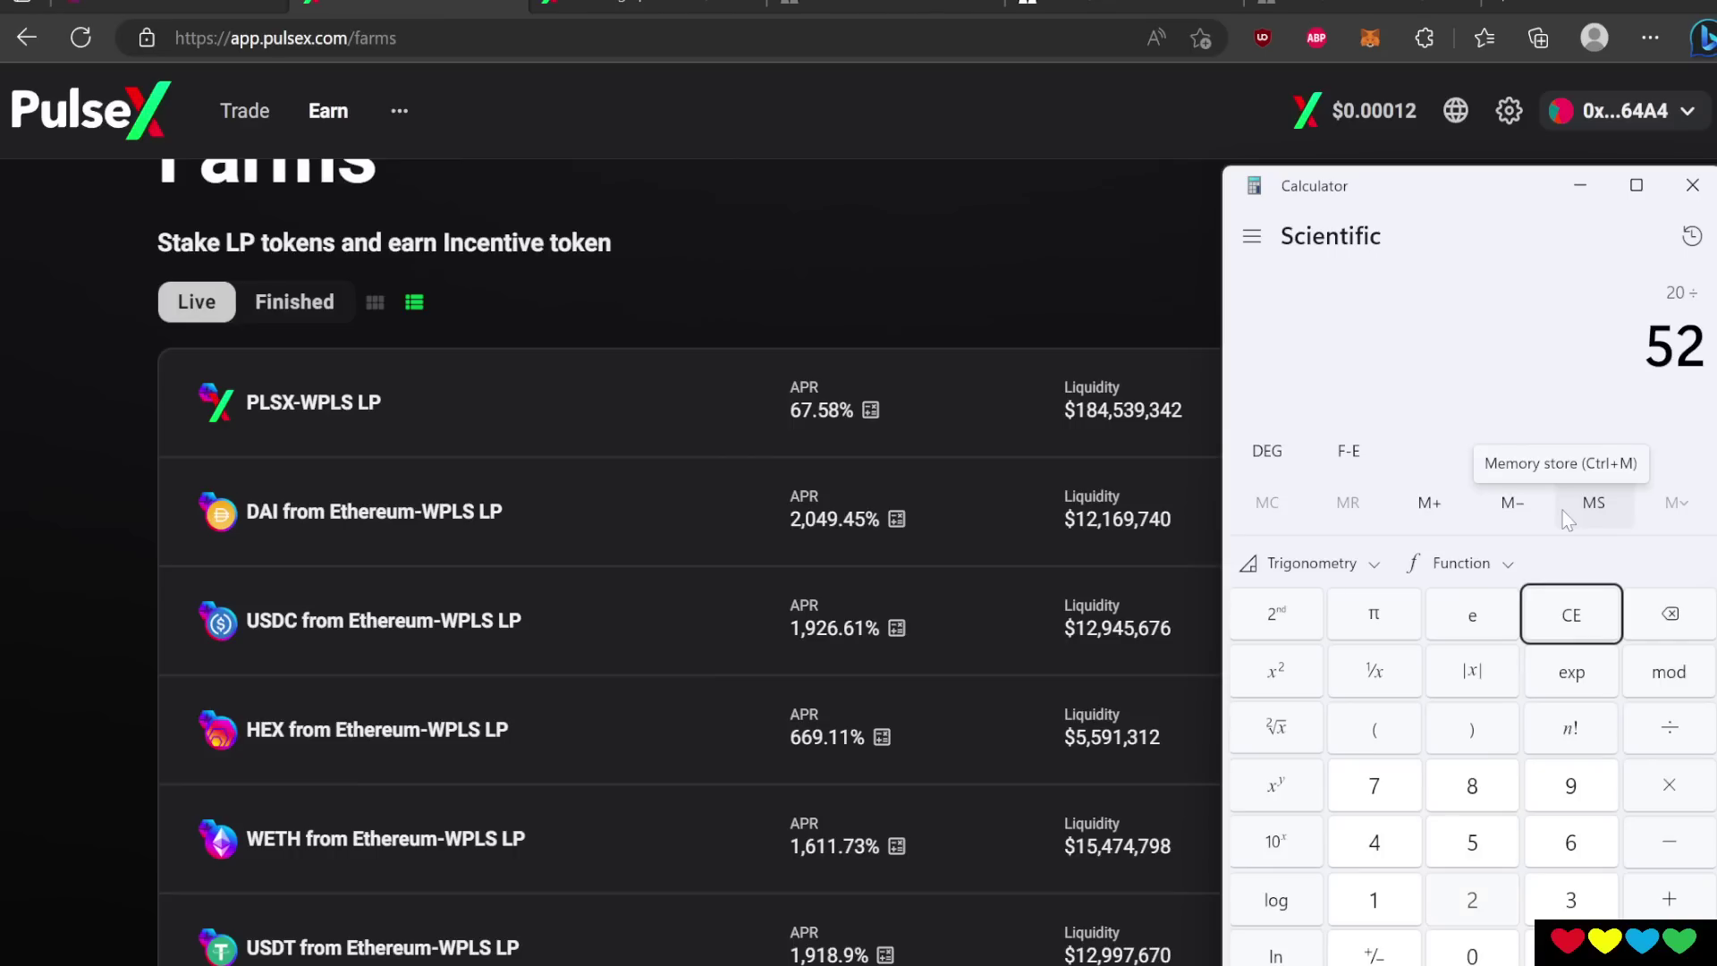
key(Return)
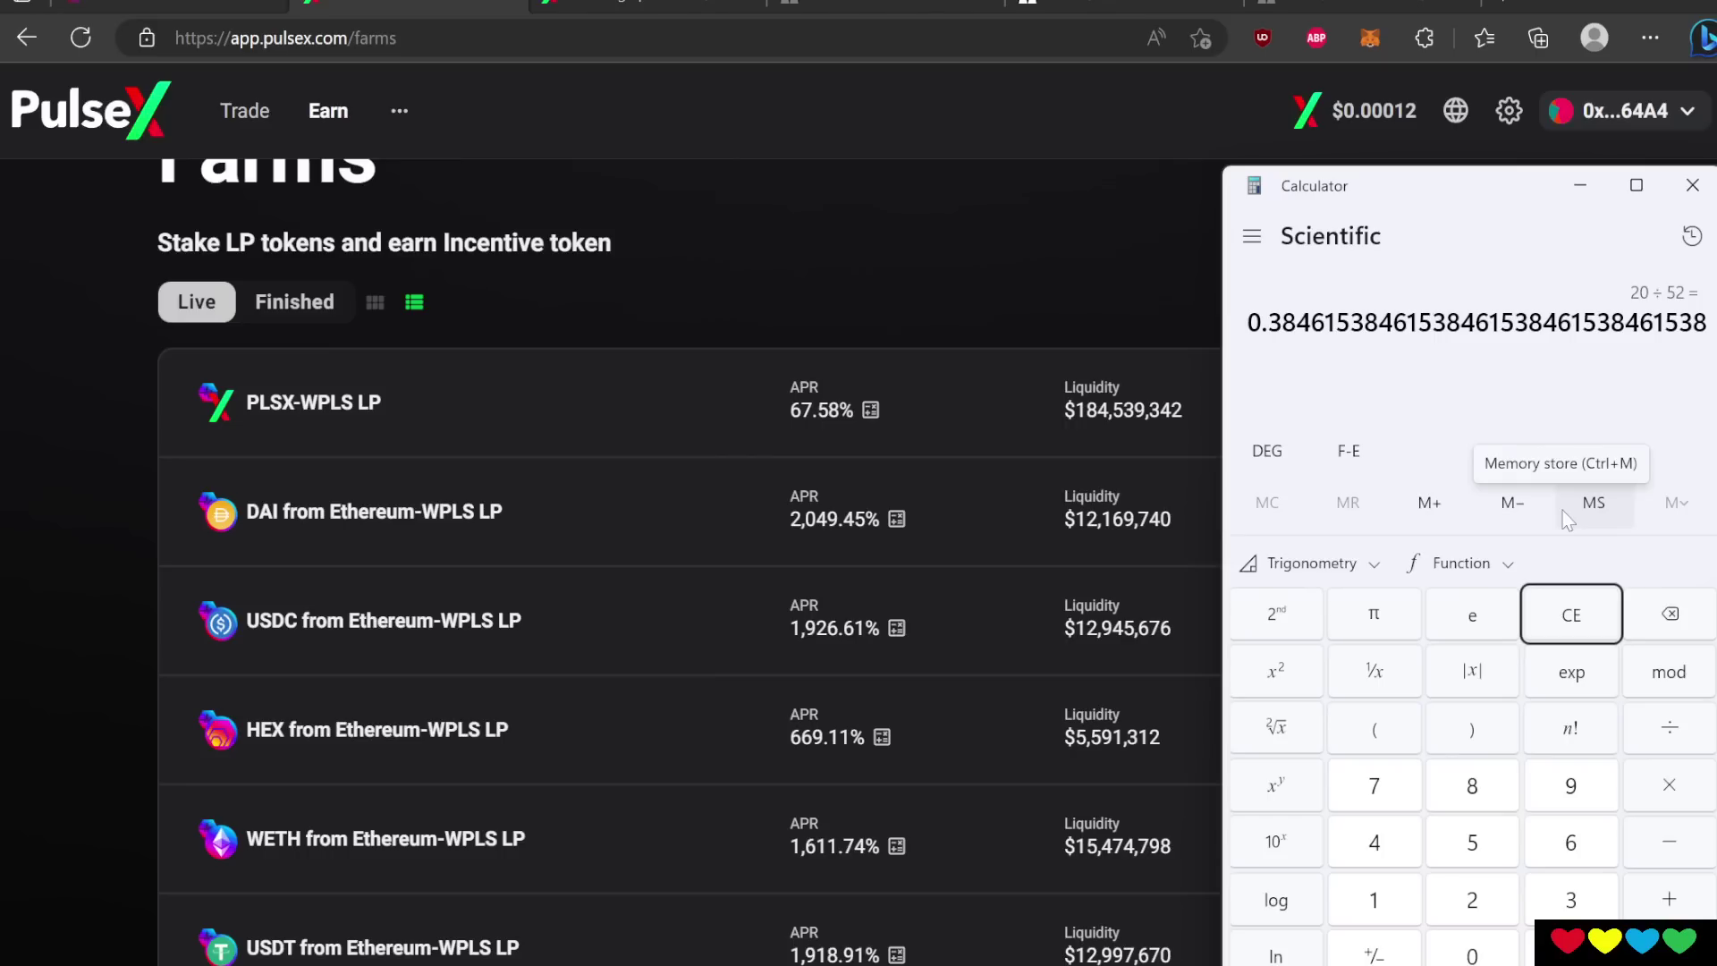
click(1572, 618)
text(12/.)
text(38)
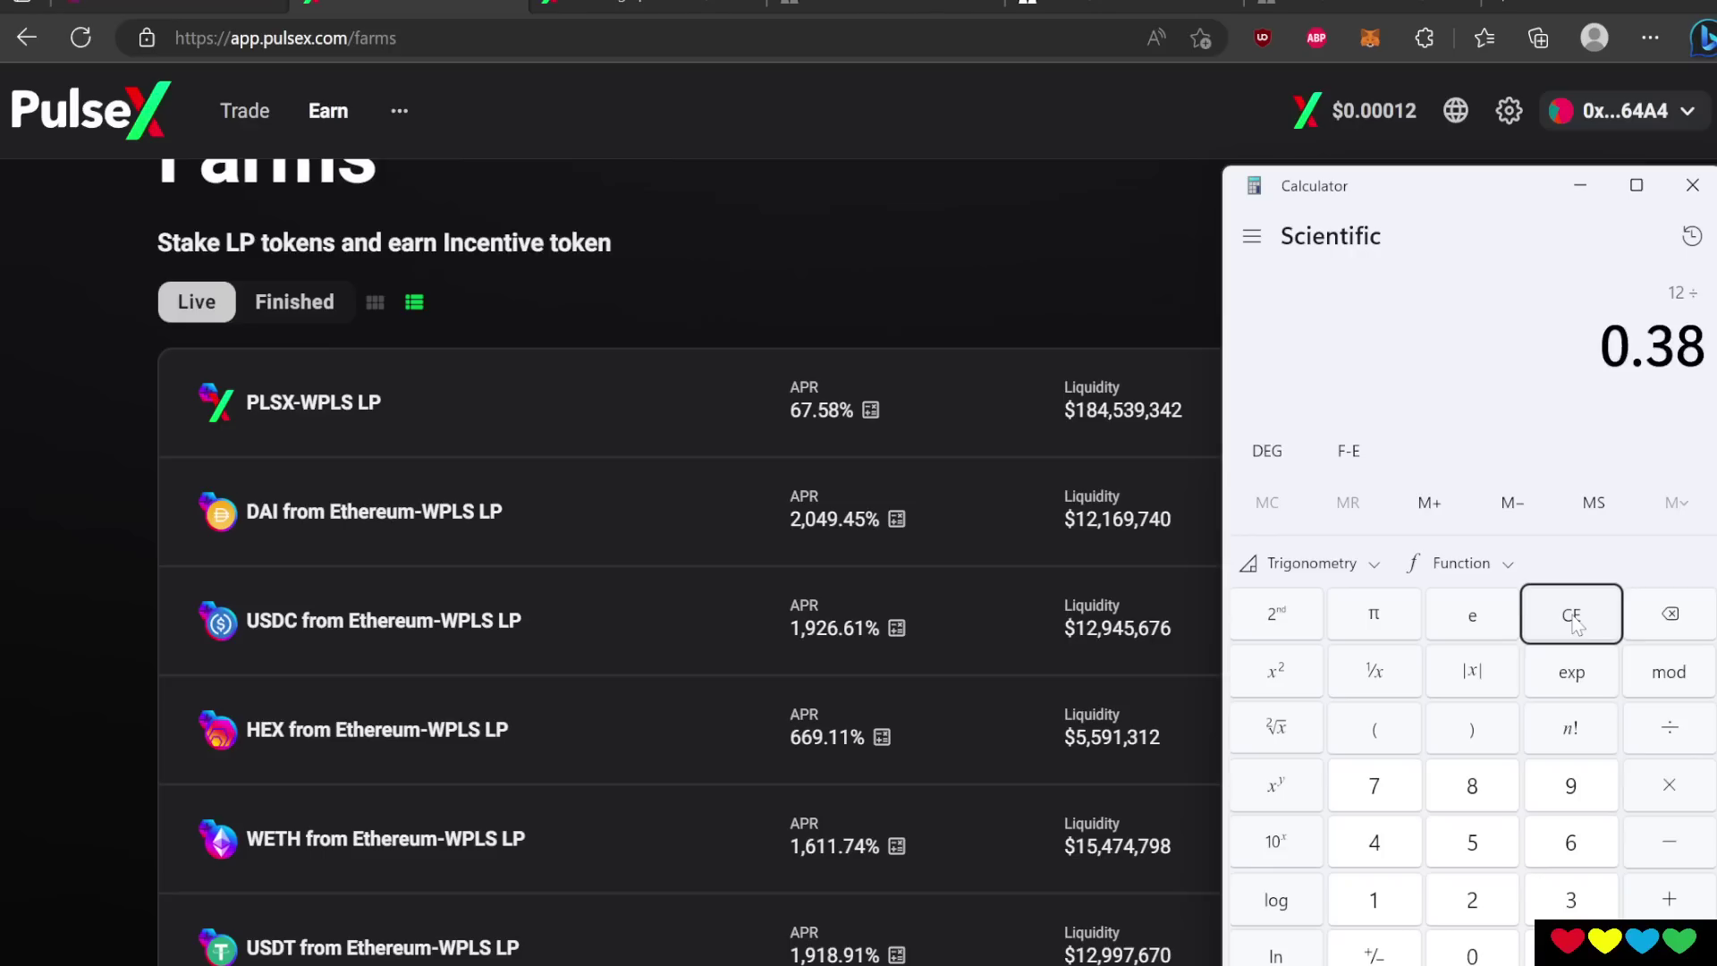
key(Return)
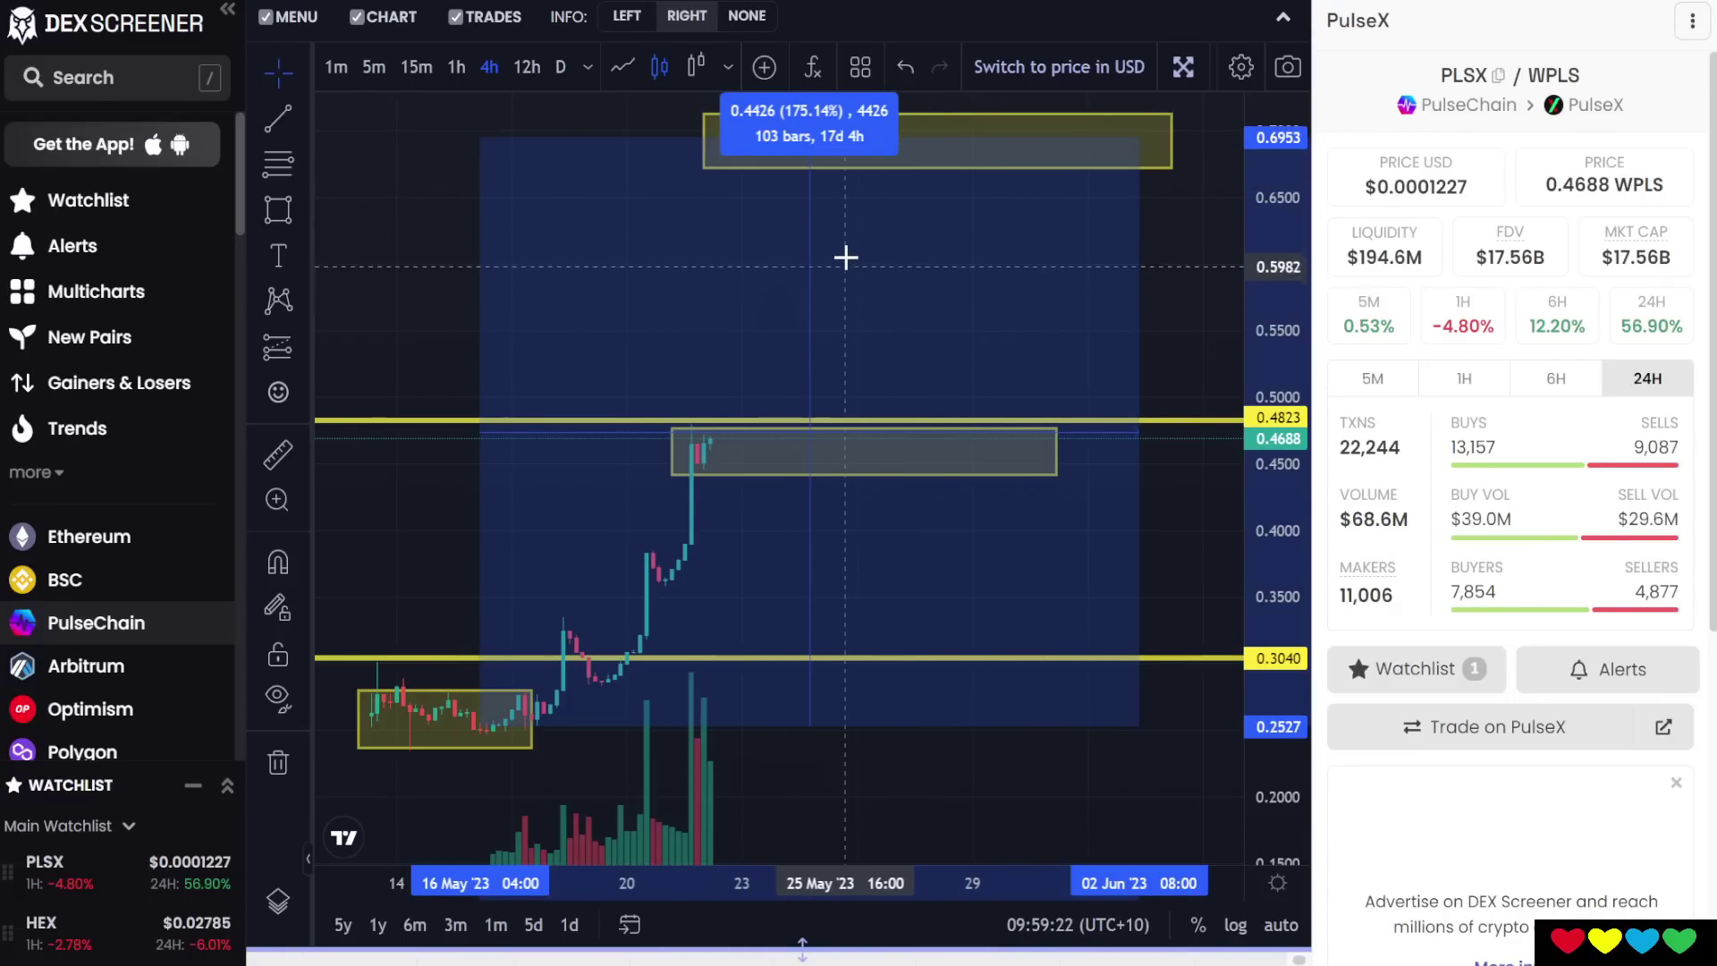
Clear the measurement on the price chart and draw a thick green highlighter arrow from the latest candle up to the upper rectangle.
click(773, 231)
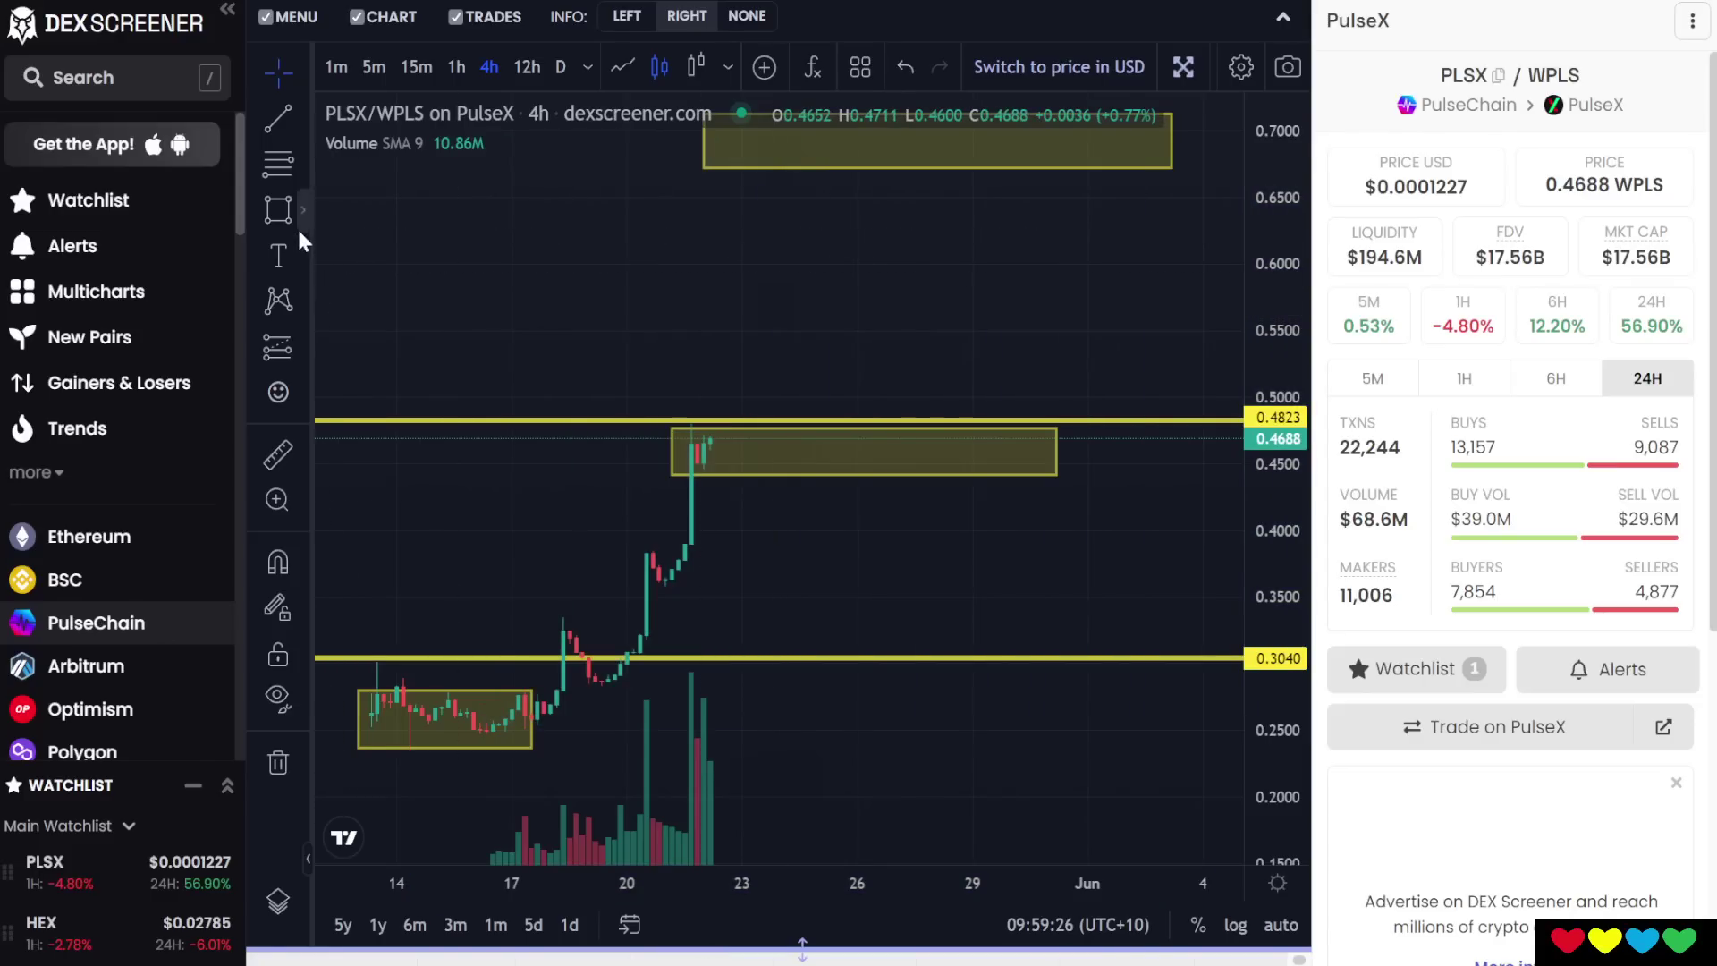
click(298, 224)
click(394, 261)
mouse_move(720, 426)
mouse_down()
mouse_move(846, 134)
mouse_move(870, 201)
mouse_up()
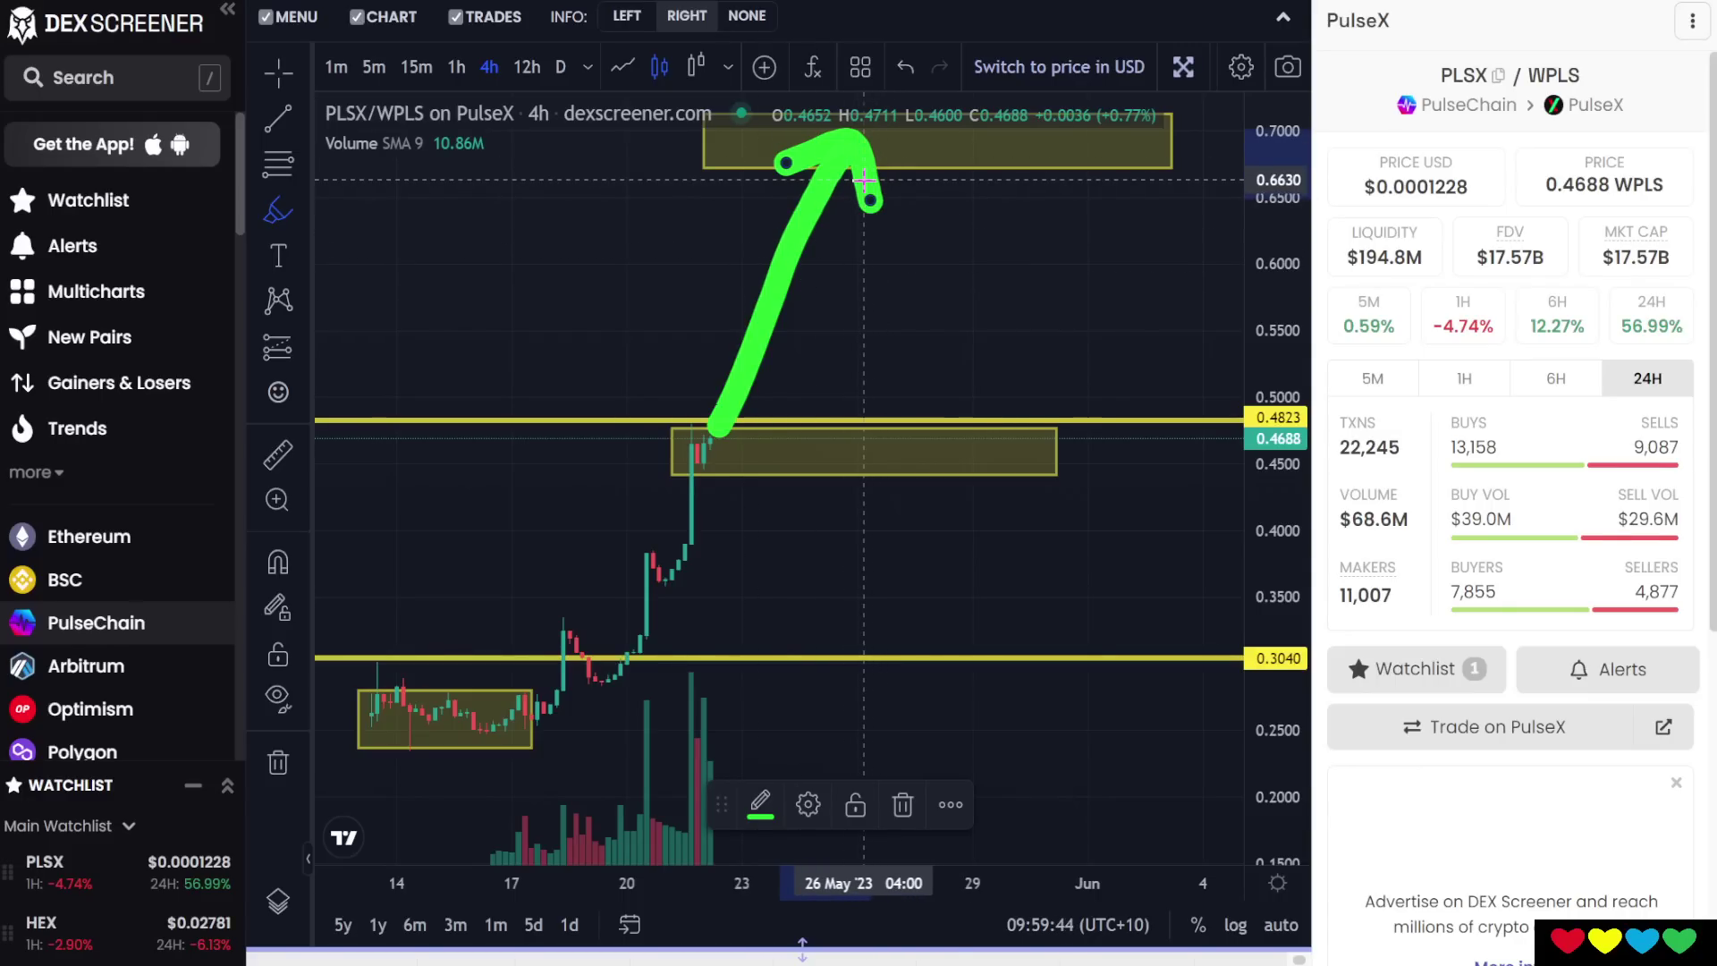
Undo the green arrow and draw a wavy green highlighter line from the latest candle, swinging around the 0.4823 line until early June.
key(ctrl+z)
key(ctrl+z)
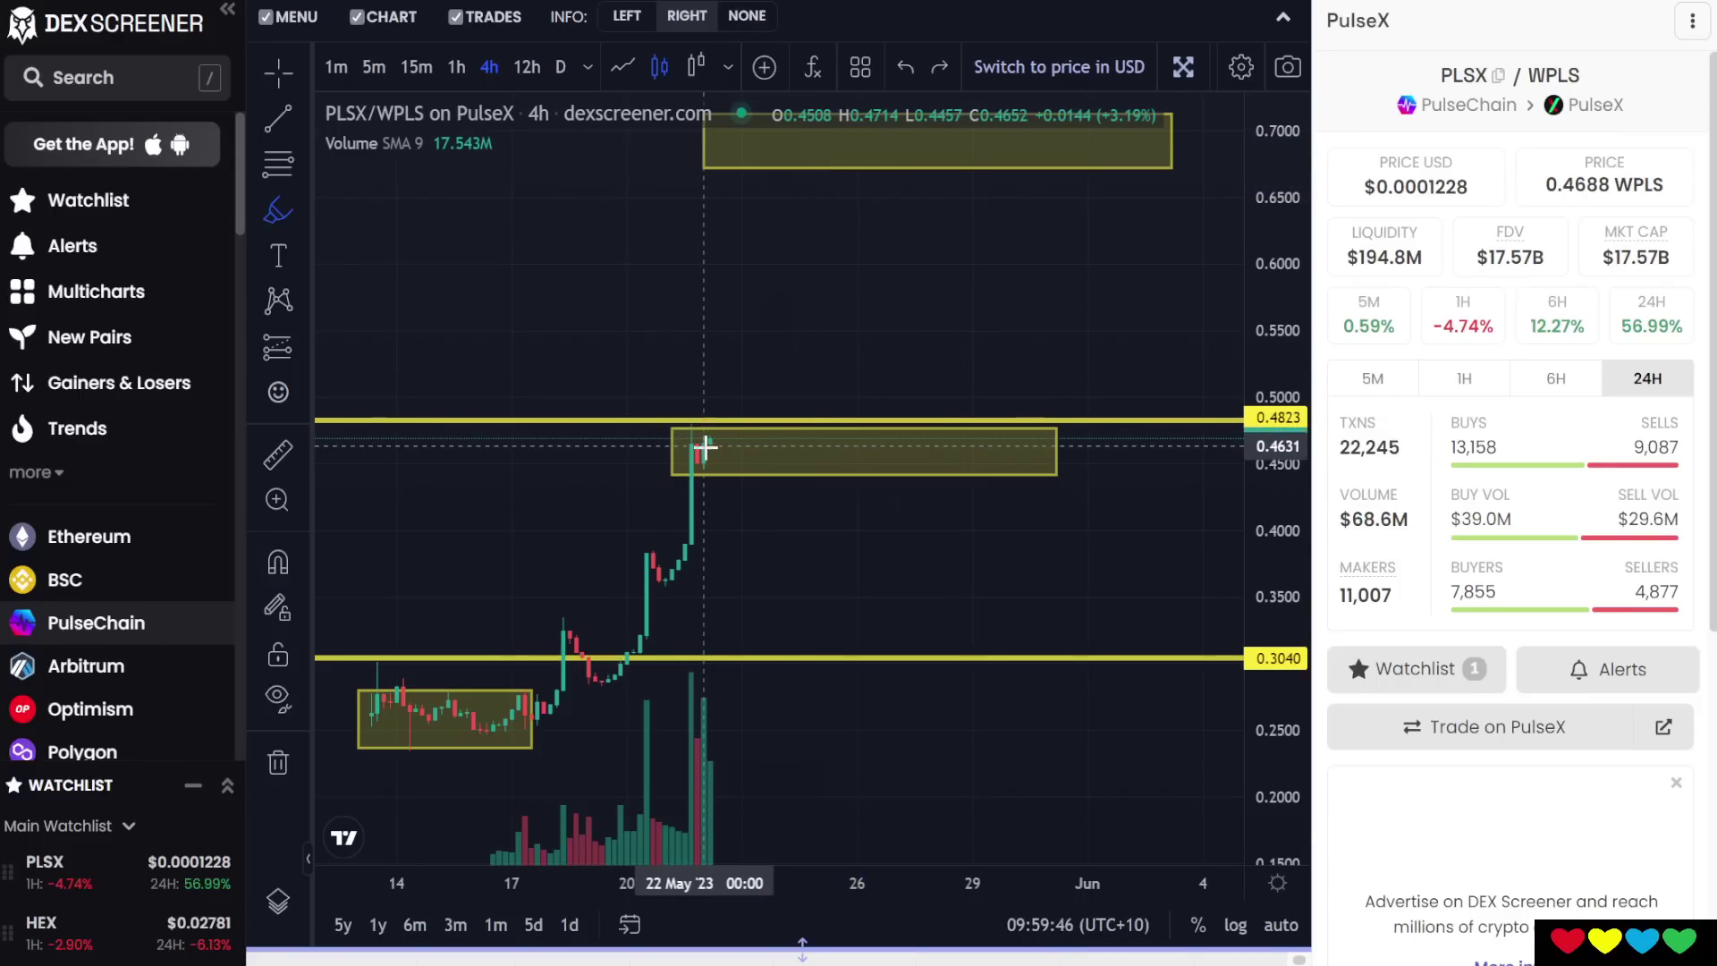
mouse_move(744, 414)
mouse_down()
mouse_move(815, 570)
mouse_move(887, 465)
mouse_move(1002, 448)
mouse_move(1133, 539)
mouse_move(1205, 423)
mouse_up()
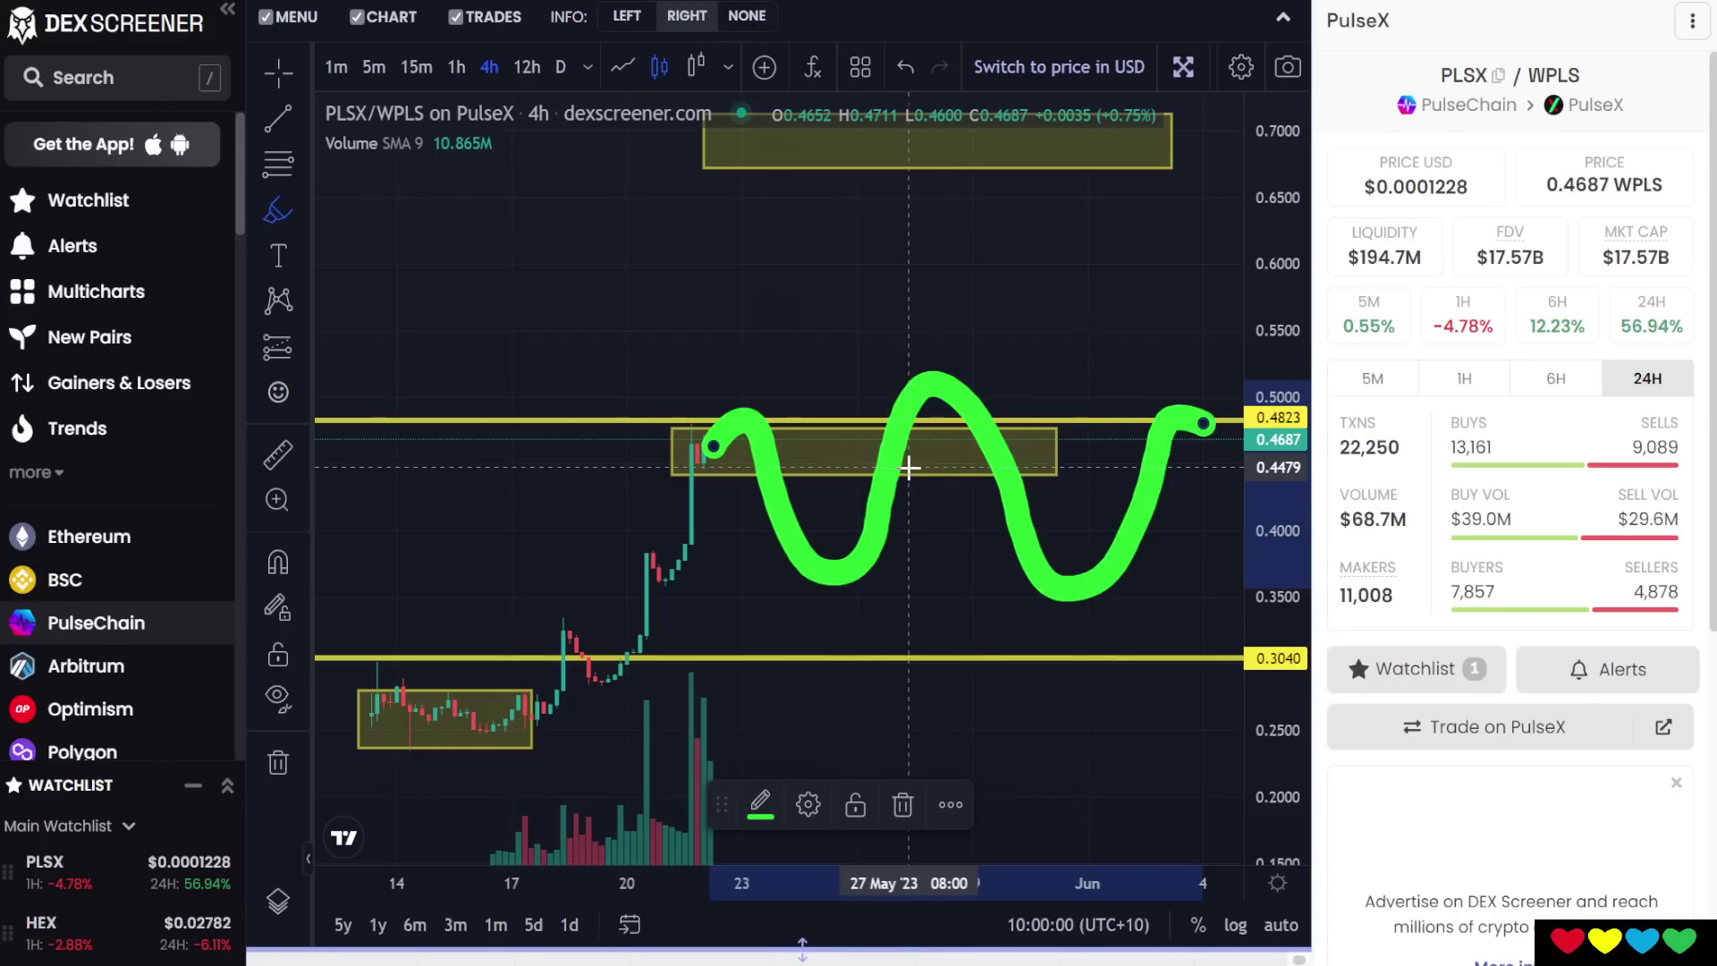
Clear the wavy green line and measure the price drop from the latest candle down to the lower yellow line.
mouse_move(716, 257)
mouse_down()
mouse_move(690, 345)
mouse_move(718, 329)
mouse_move(630, 300)
mouse_up()
mouse_move(576, 375)
mouse_down()
mouse_move(575, 256)
mouse_move(569, 282)
mouse_up()
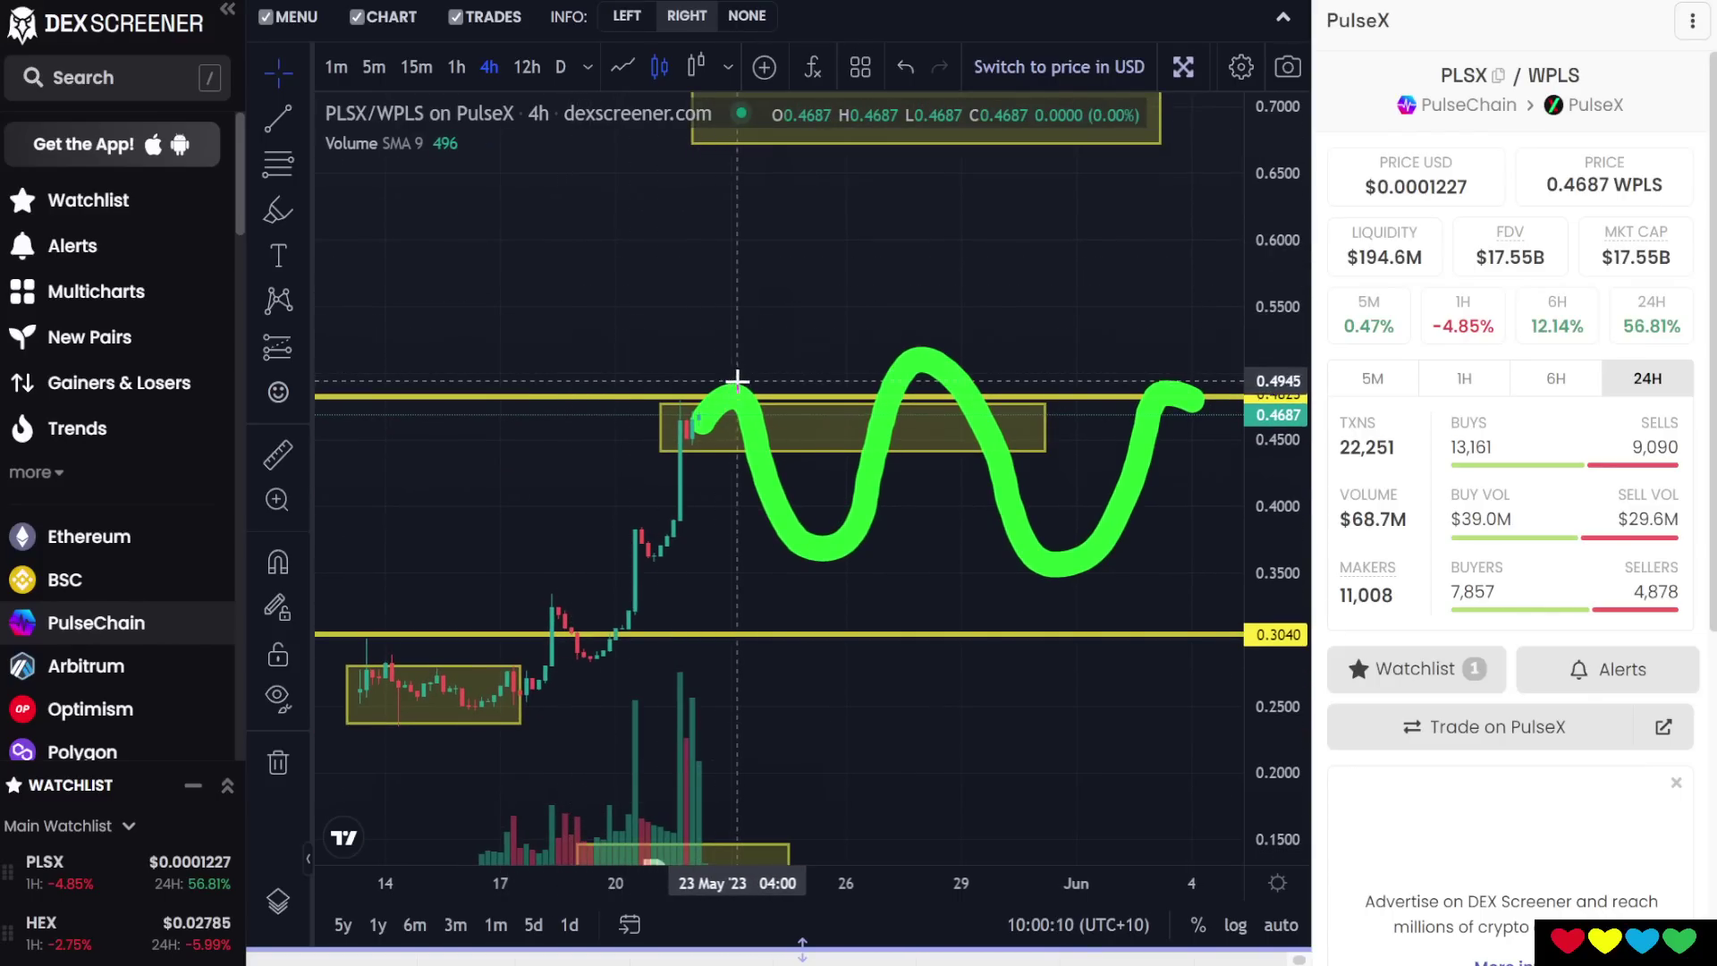
drag(670, 348, 653, 295)
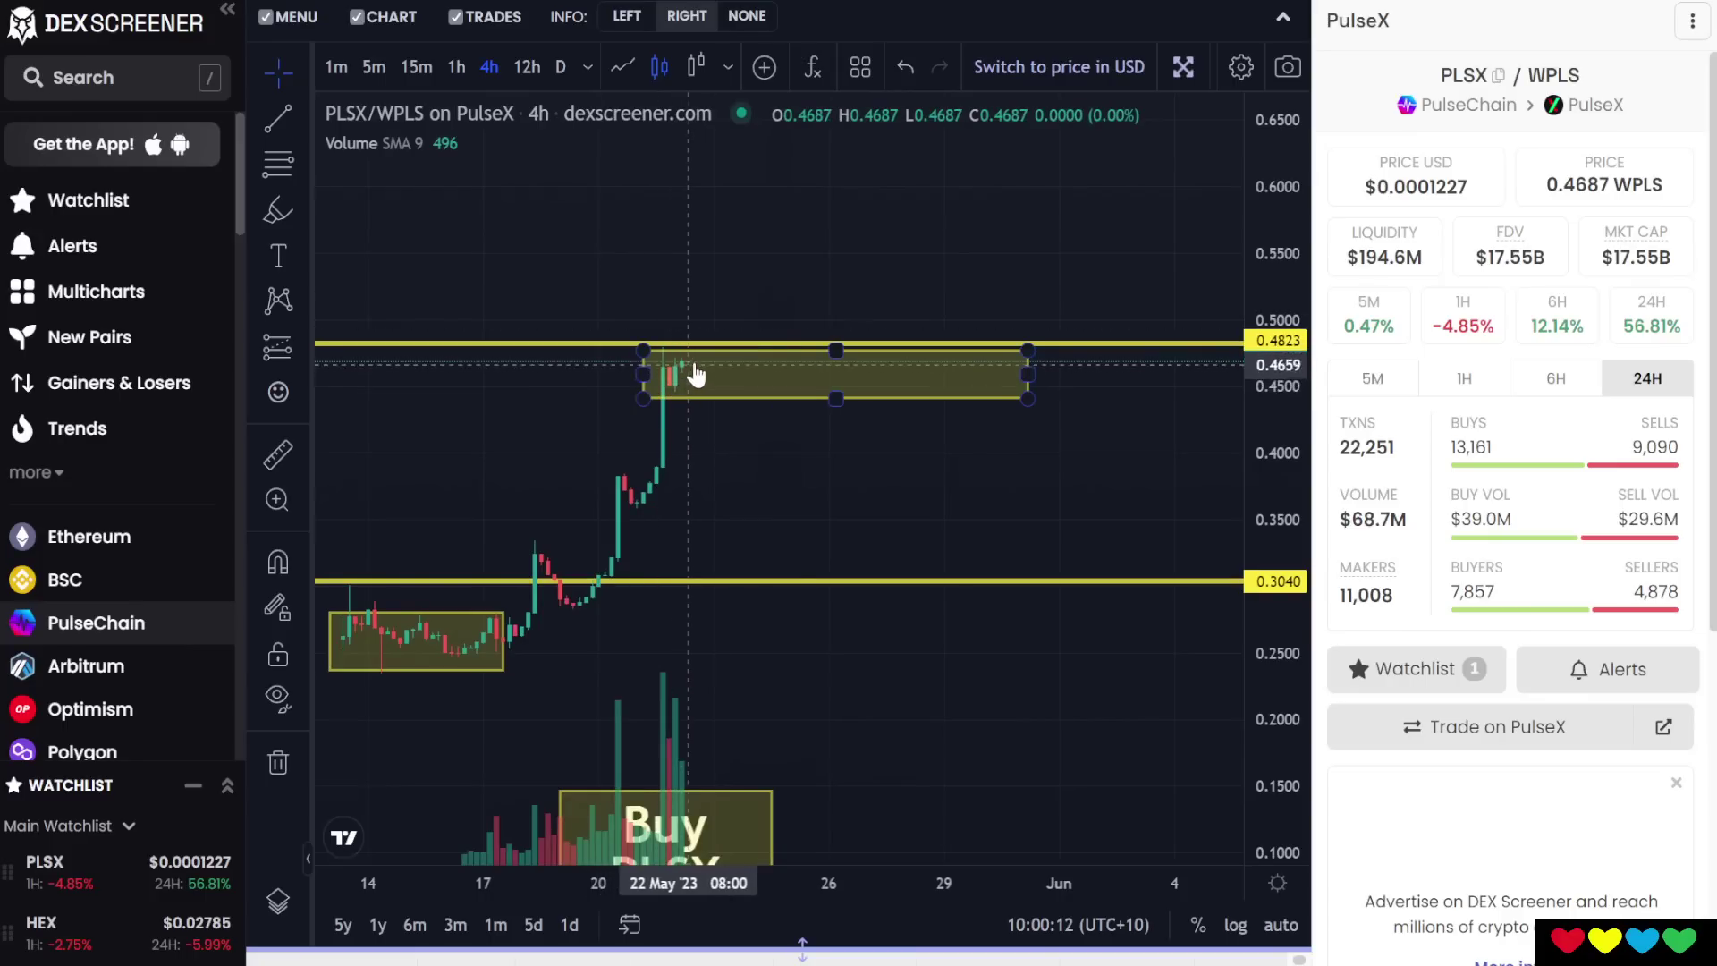
click(399, 626)
ctrl+click(683, 378)
drag(738, 303, 832, 291)
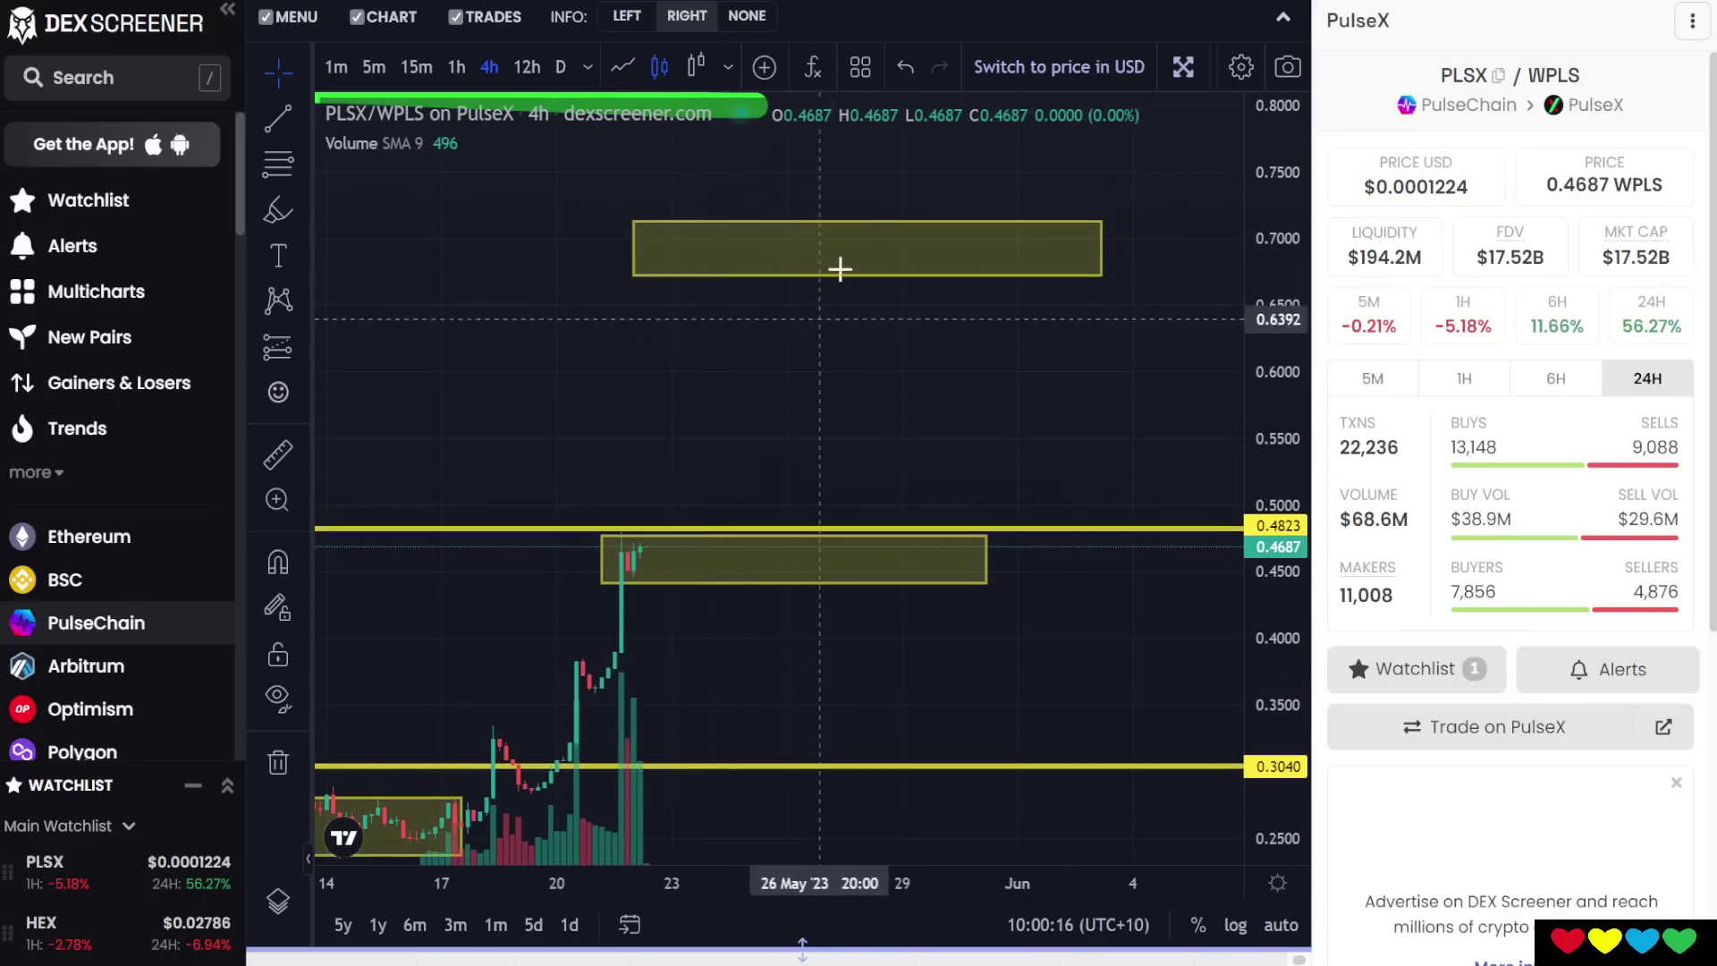
drag(652, 426, 786, 325)
drag(748, 239, 631, 221)
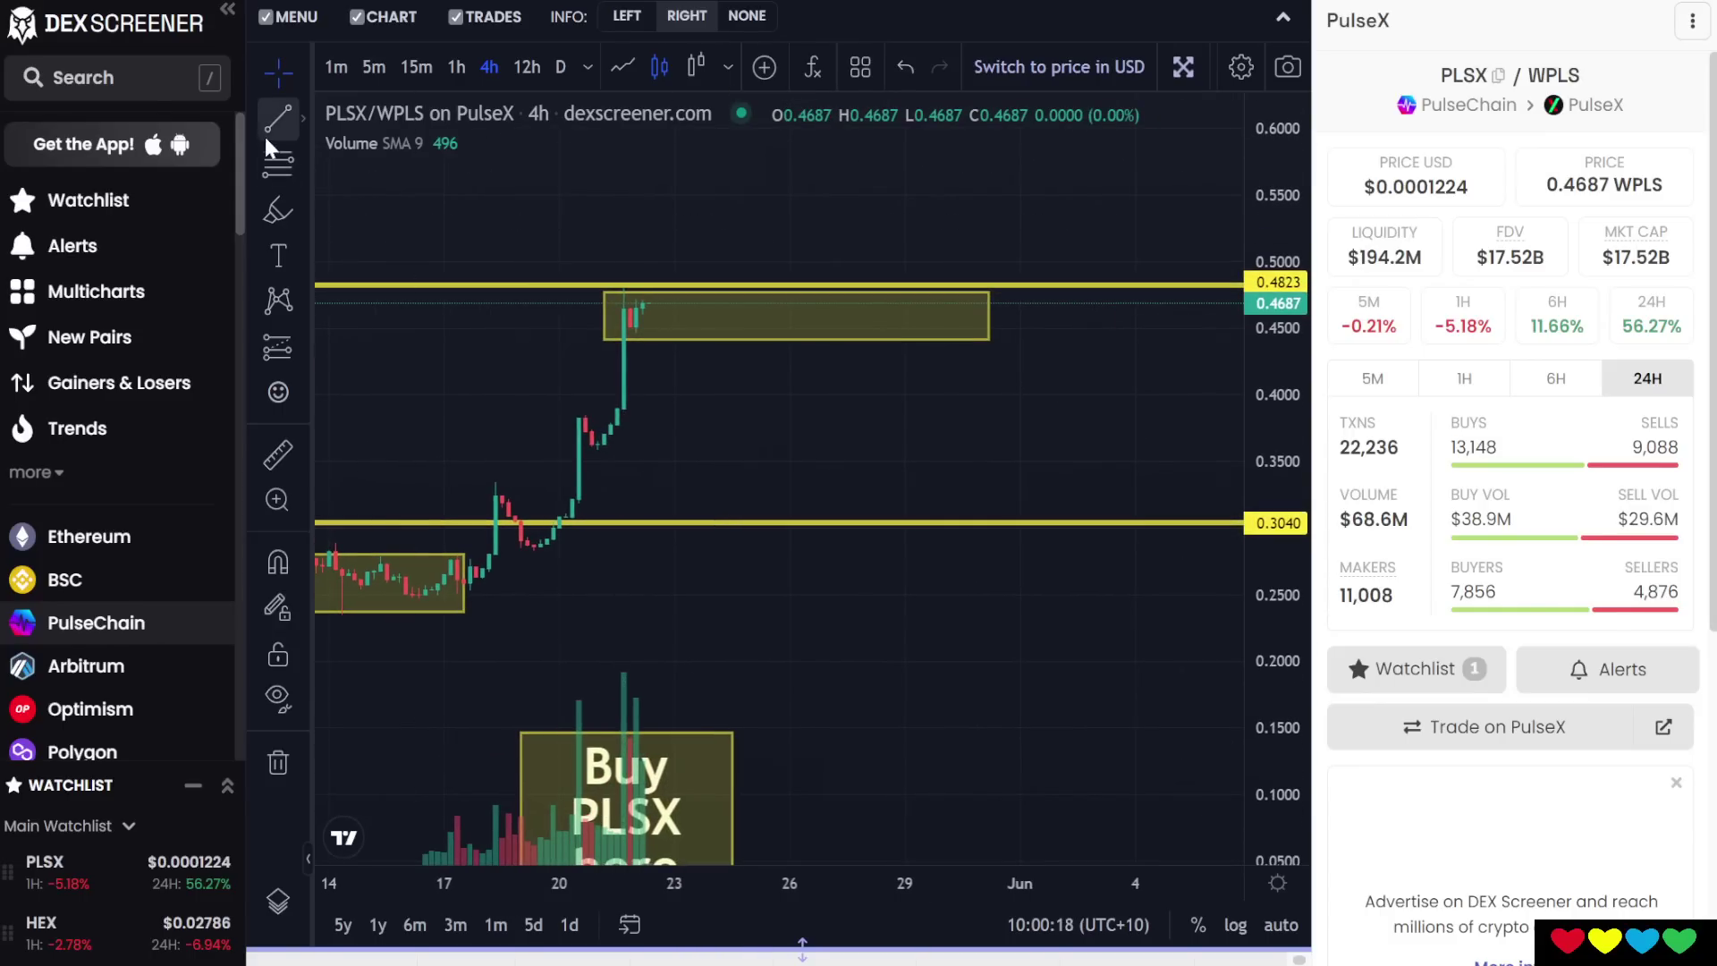
click(656, 307)
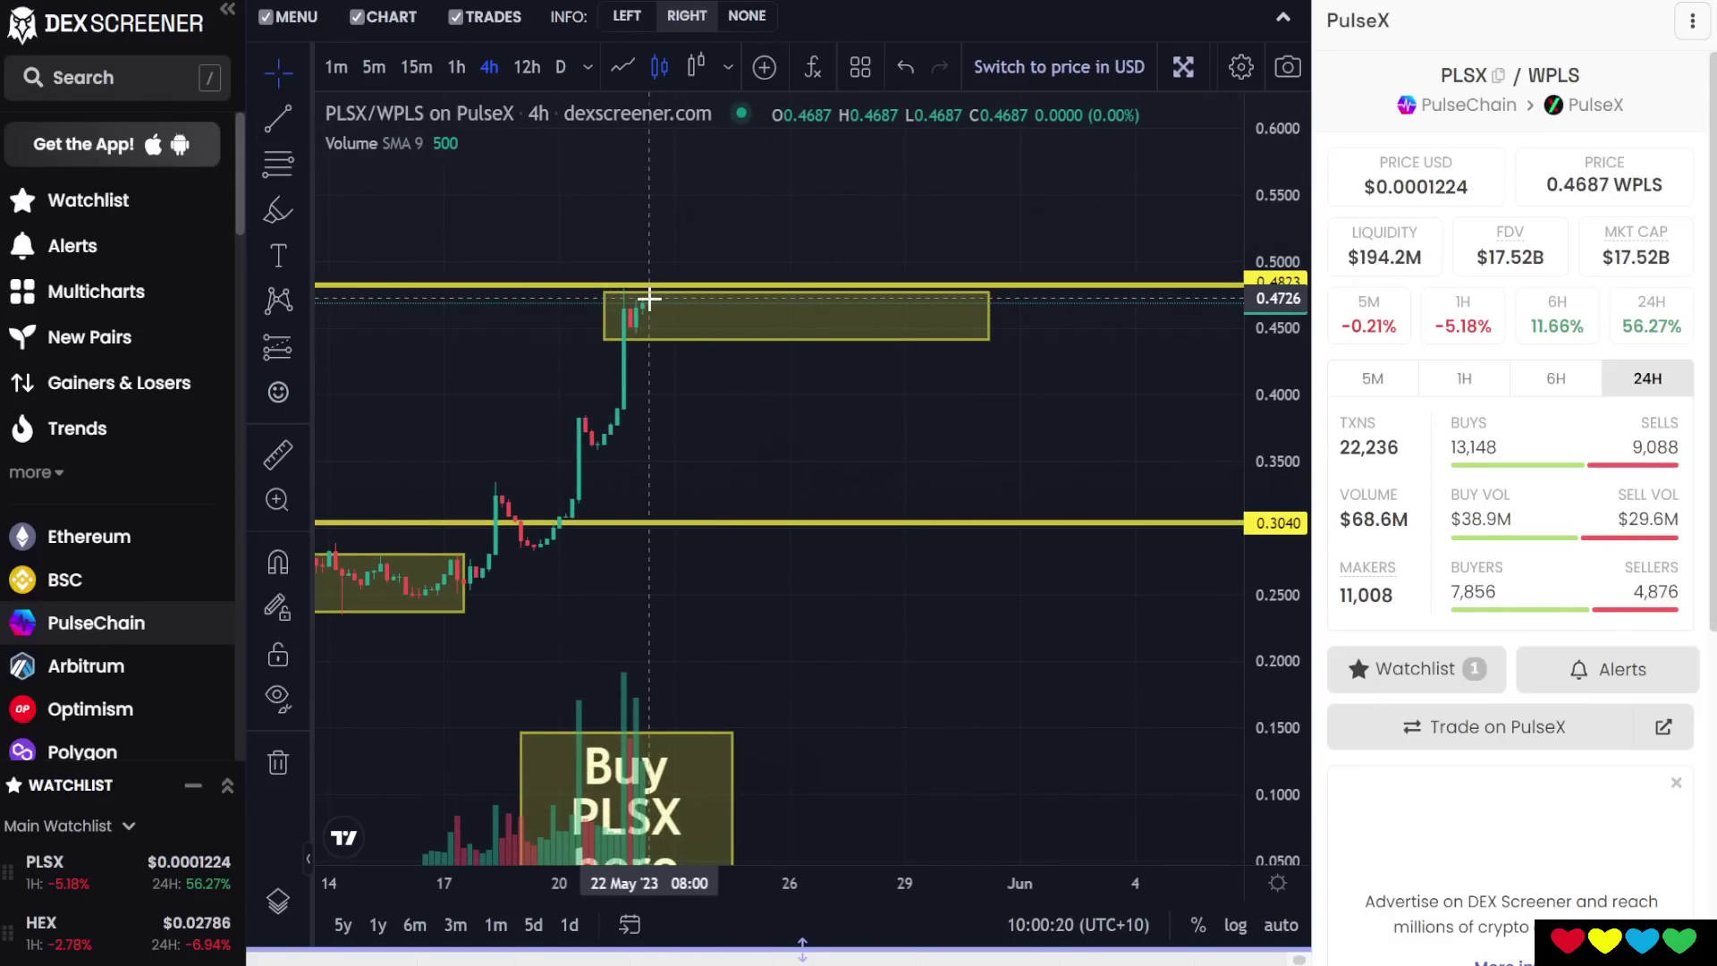
shift+click(644, 304)
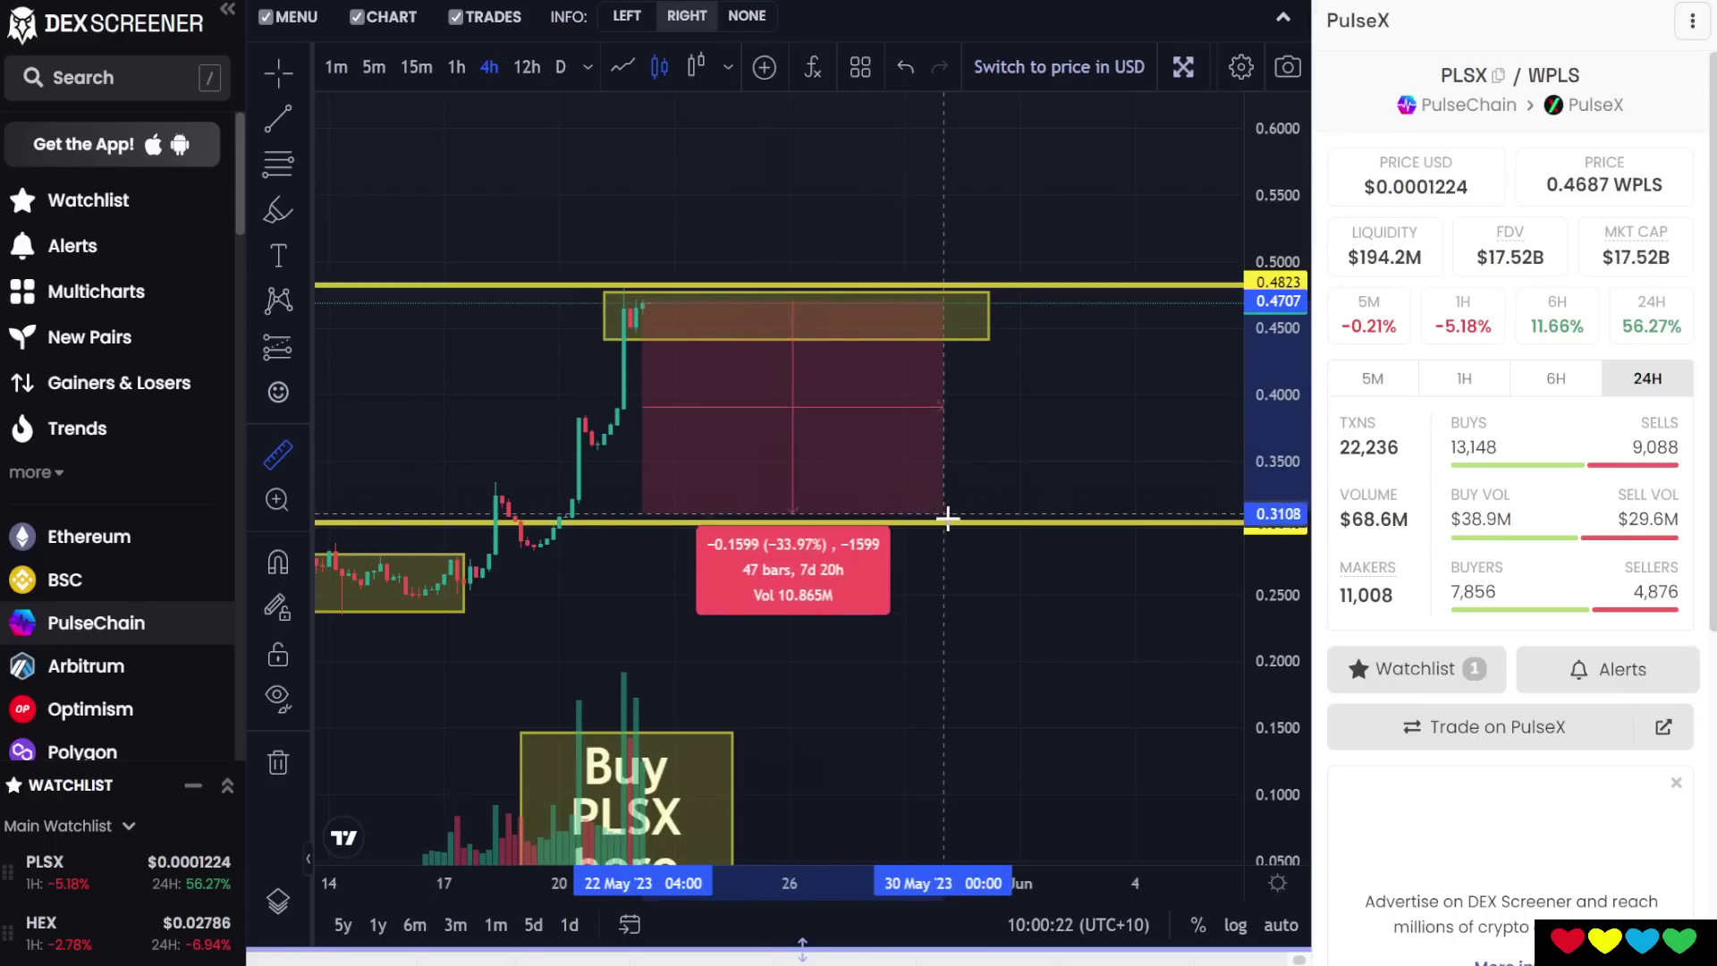
click(1028, 550)
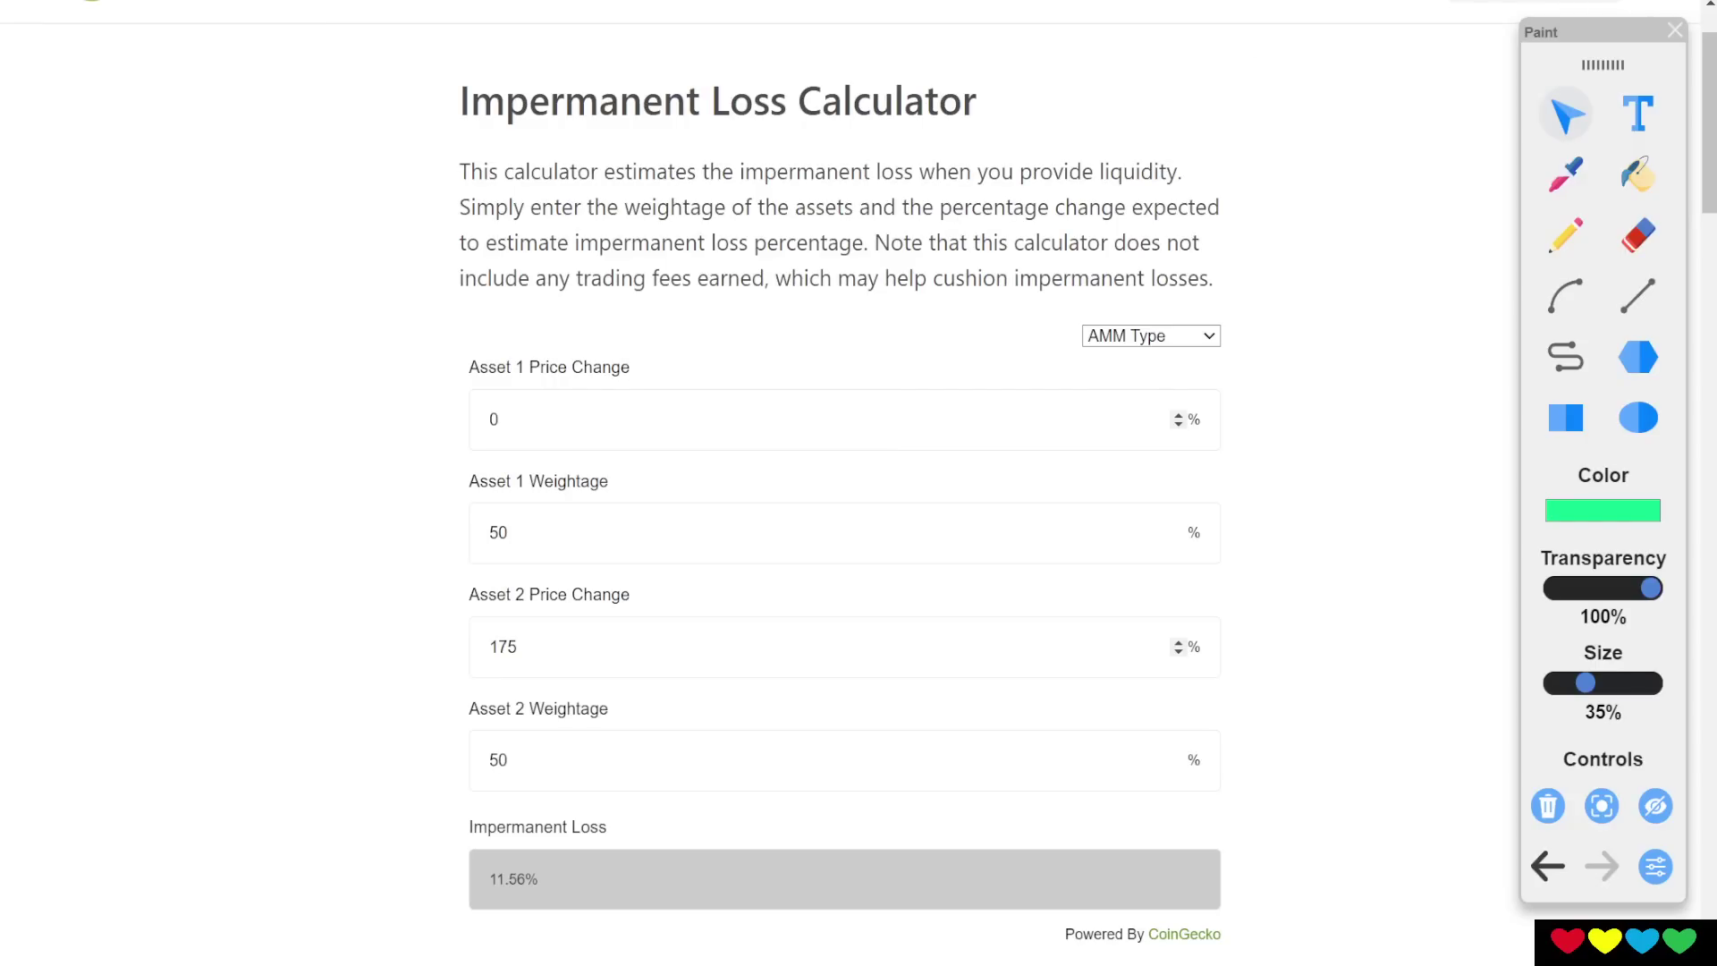
In the Impermanent Loss Calculator, set the Asset 2 price change to -40%.
click(646, 398)
key(Tab)
key(Tab)
key(Tab)
key(shift+Tab)
text(-40)
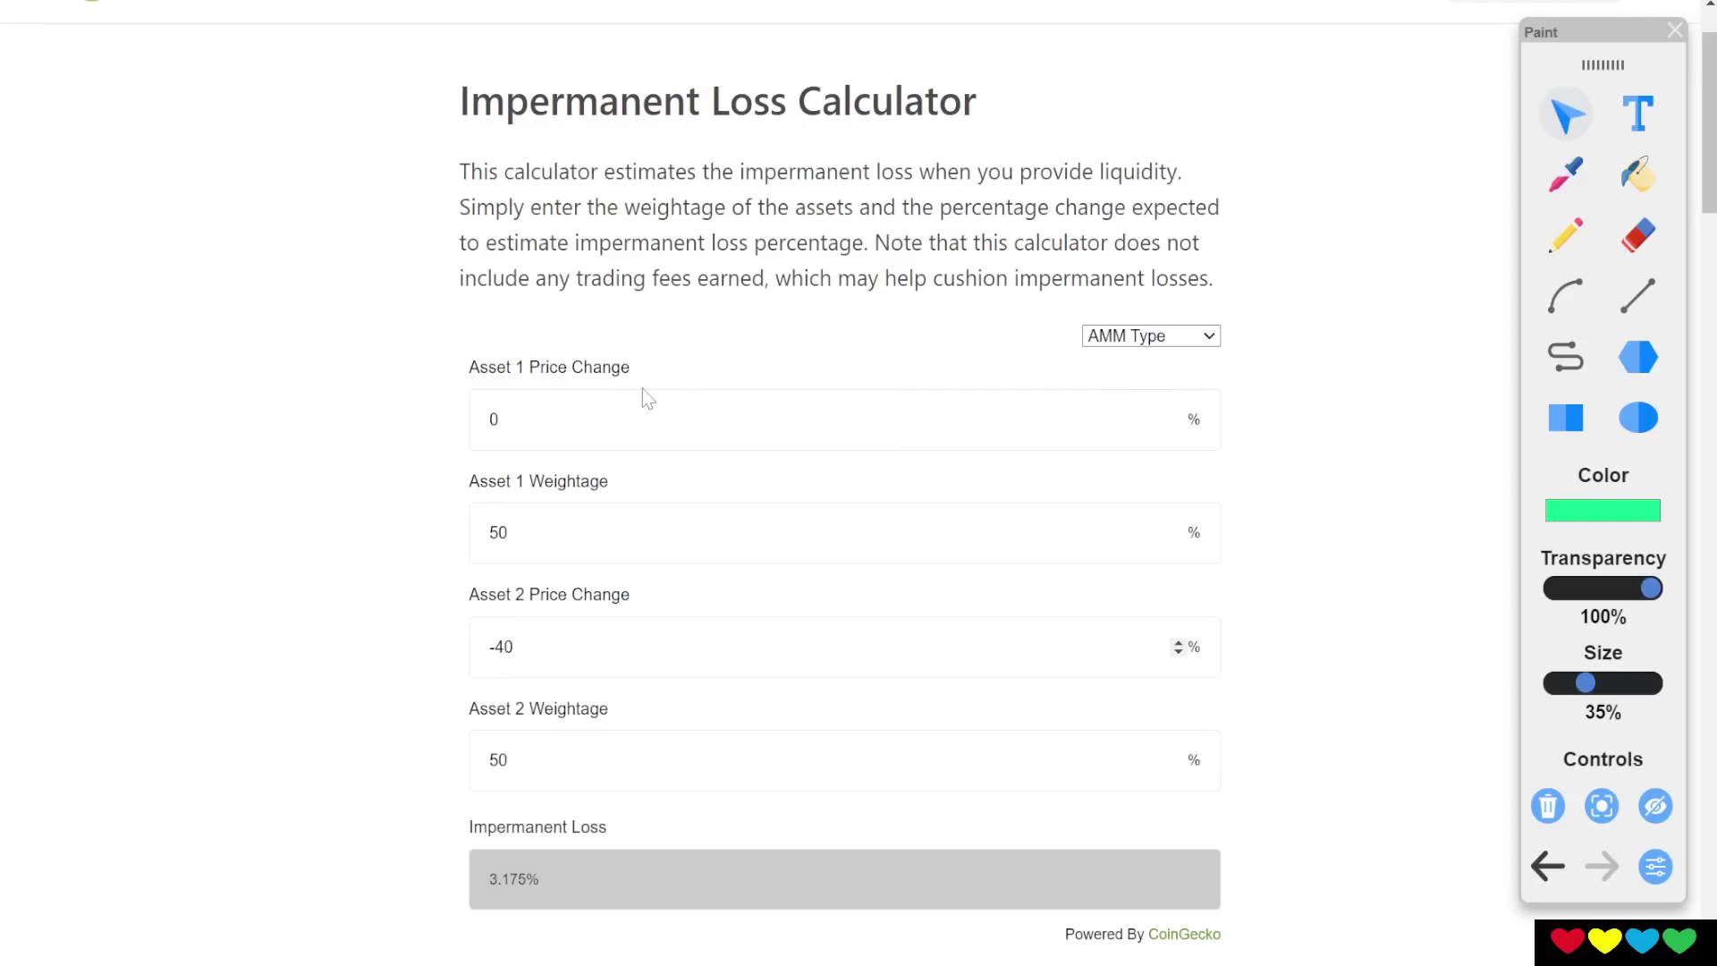